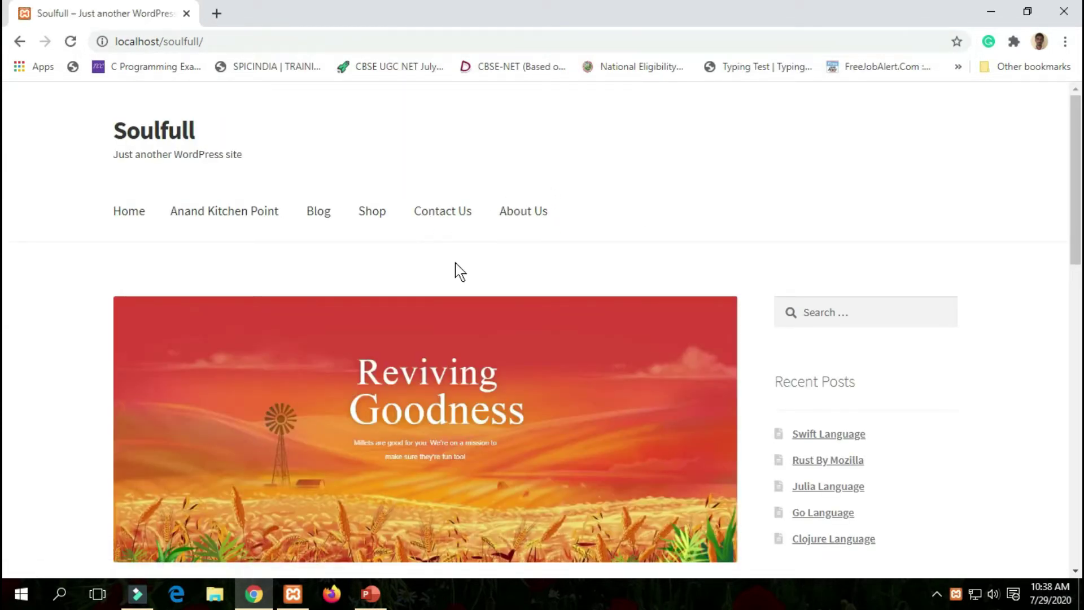
Look over the Soulfull site's home page, including its product image slider and sidebar.
{"action": "scroll", "coordinate": [432, 276], "scroll_direction": "down", "scroll_amount": 5}
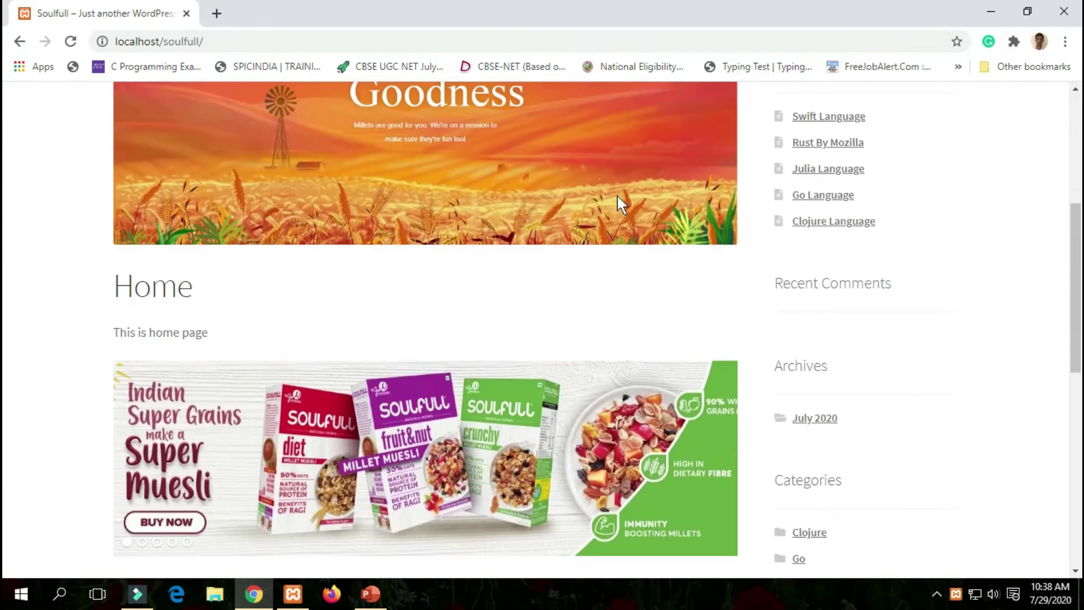
{"action": "scroll", "coordinate": [496, 242], "scroll_direction": "up", "scroll_amount": 3}
{"action": "scroll", "coordinate": [477, 271], "scroll_direction": "down", "scroll_amount": 8}
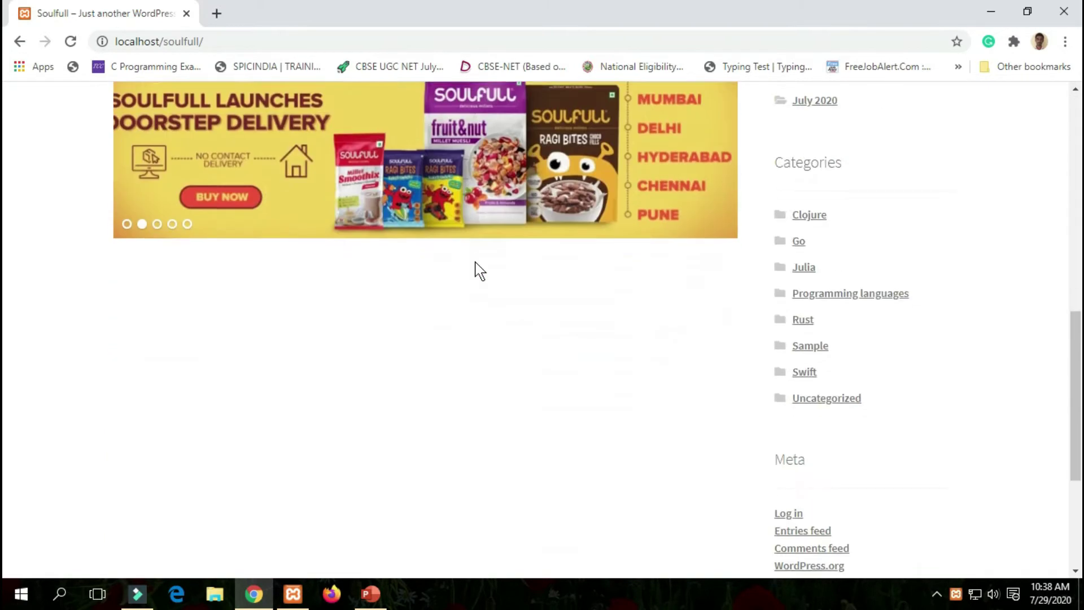
{"action": "scroll", "coordinate": [475, 270], "scroll_direction": "down", "scroll_amount": 4}
{"action": "scroll", "coordinate": [475, 269], "scroll_direction": "up", "scroll_amount": 8}
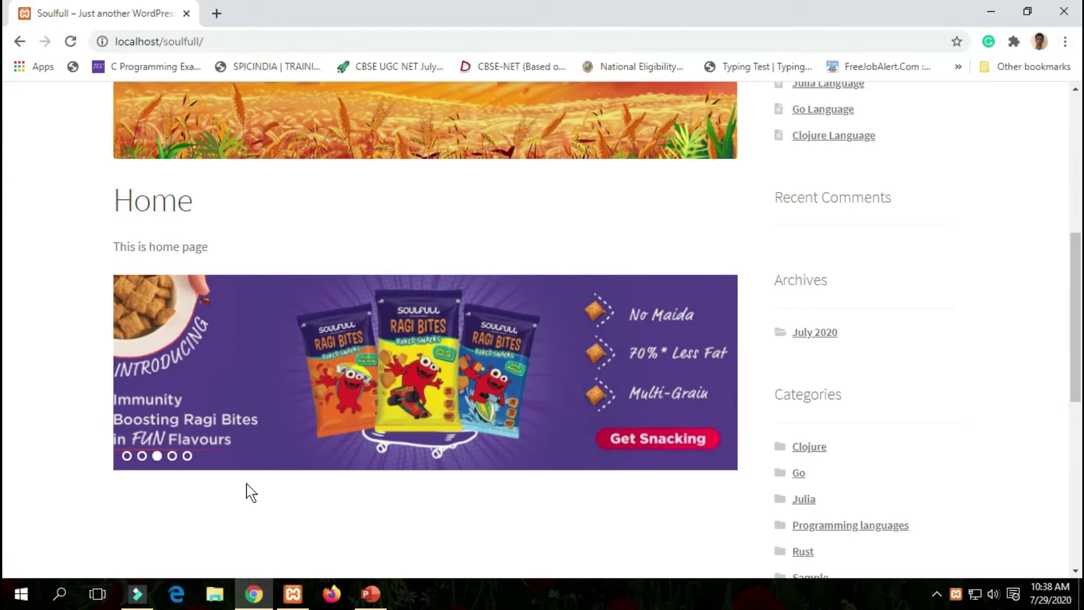
{"action": "scroll", "coordinate": [247, 485], "scroll_direction": "up", "scroll_amount": 7}
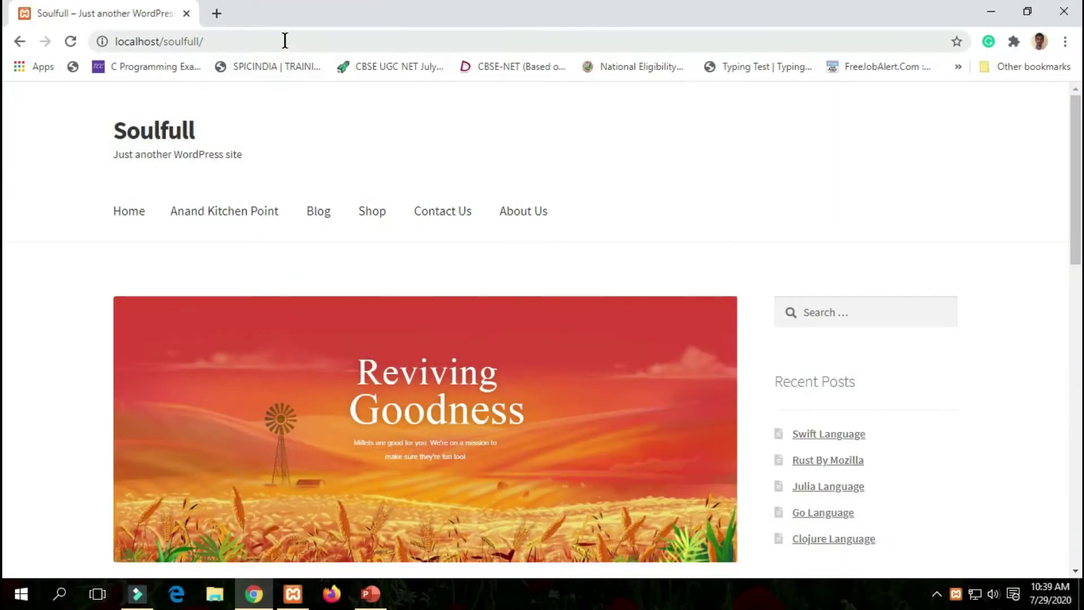
Go to localhost/soulfull/wp-admin/ and log in to the site's dashboard with the prefilled admin credentials.
{"action": "left_click", "coordinate": [285, 41]}
{"action": "left_click", "coordinate": [285, 41]}
{"action": "type", "text": "w"}
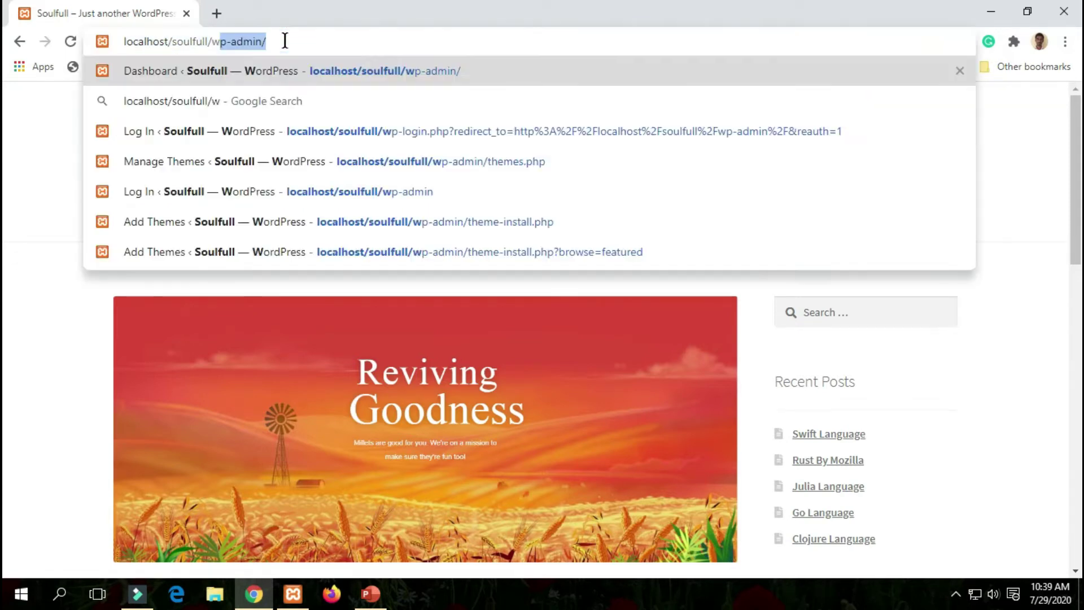
{"action": "type", "text": "p-admin/"}
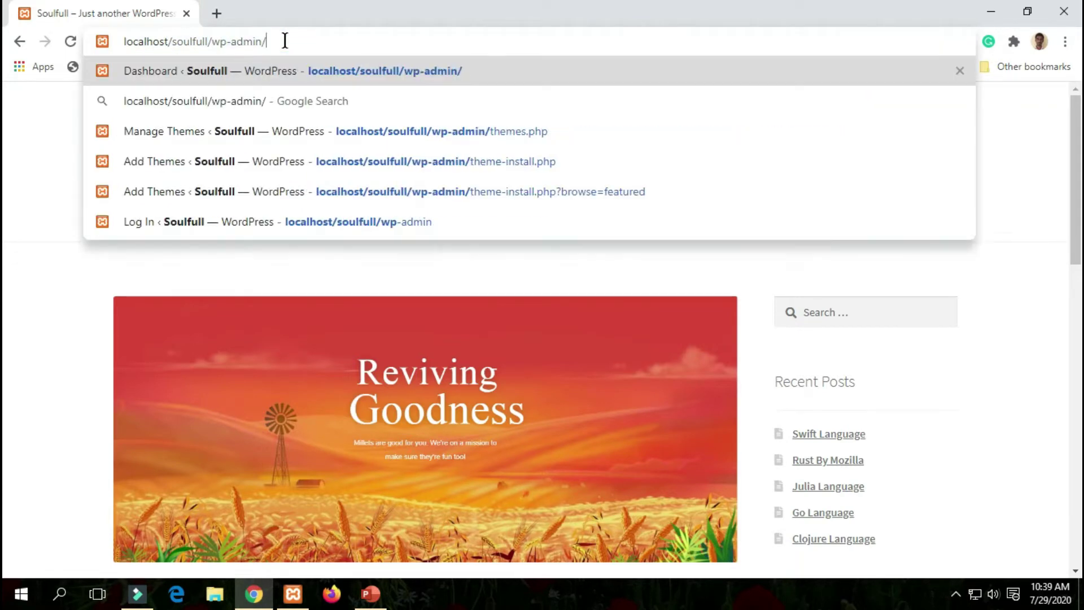
{"action": "key", "text": "Return"}
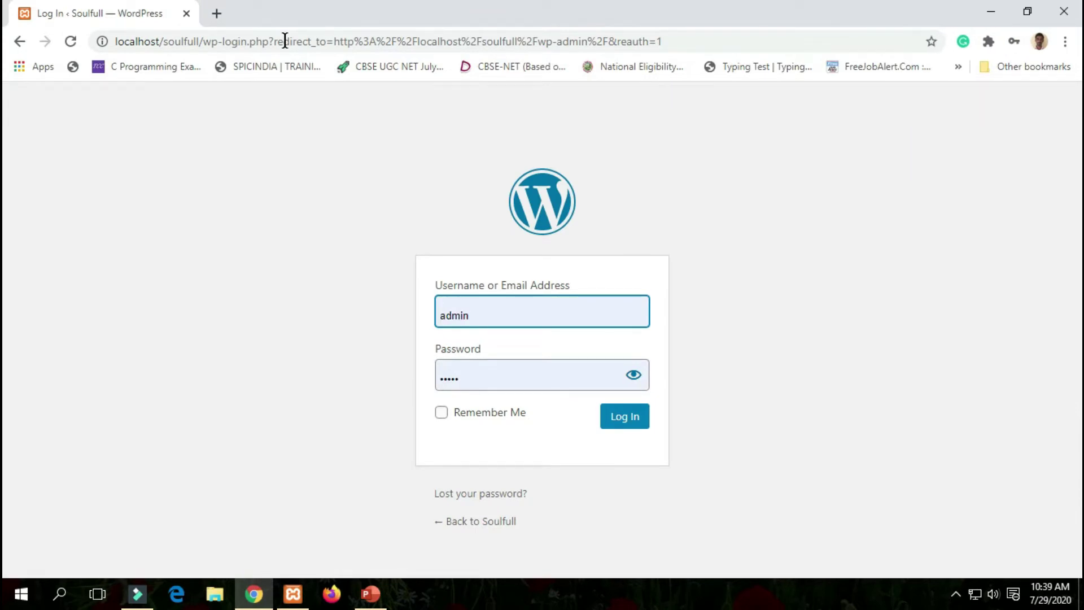
{"action": "key", "text": "Return"}
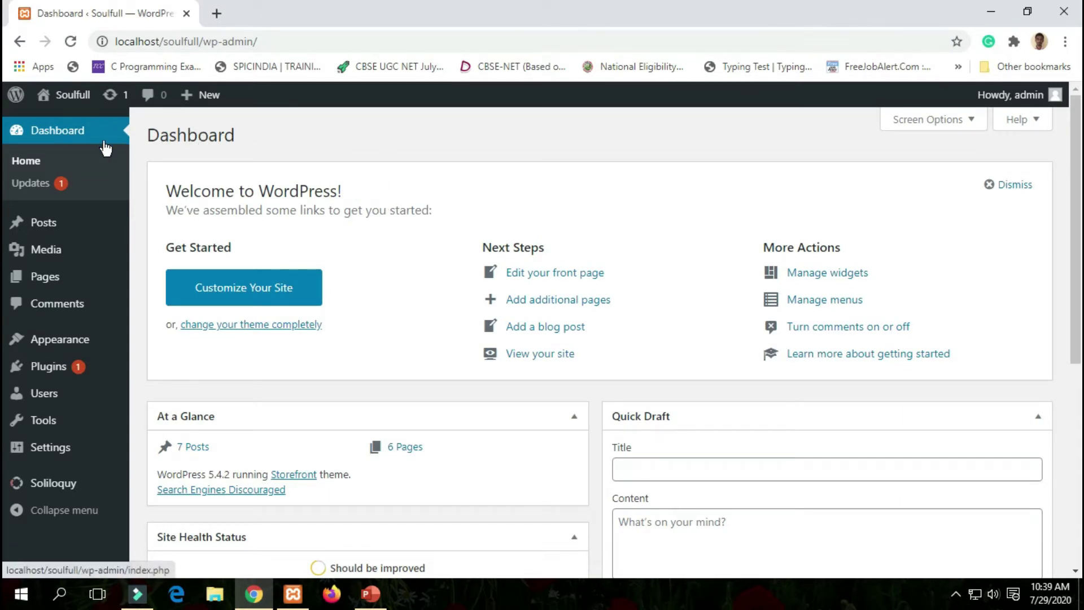
From the installed plugins list, open the page for adding new plugins.
{"action": "mouse_move", "coordinate": [79, 368]}
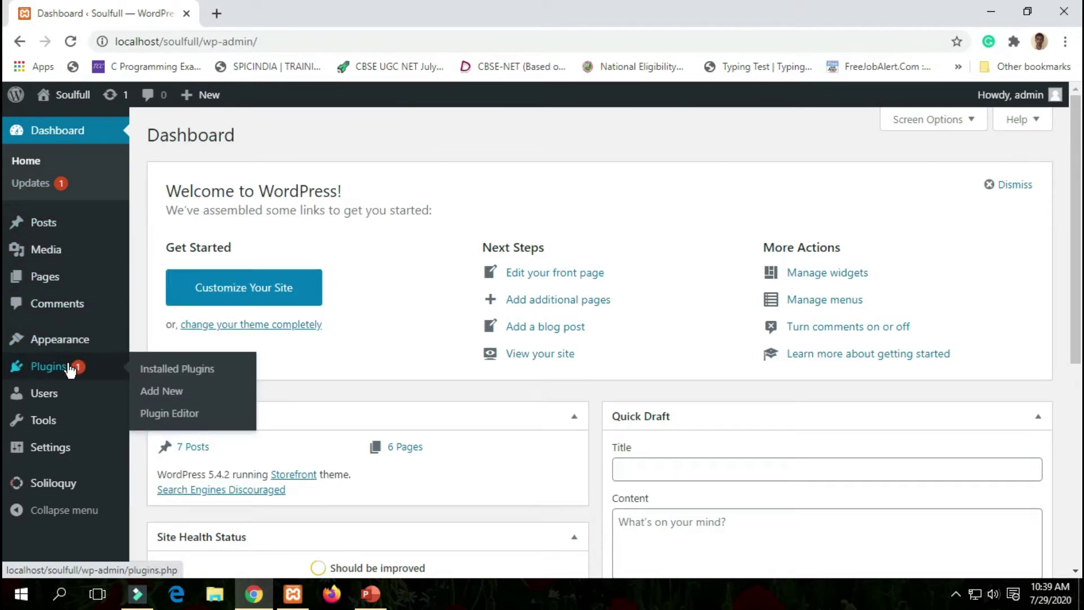
{"action": "left_click", "coordinate": [70, 370]}
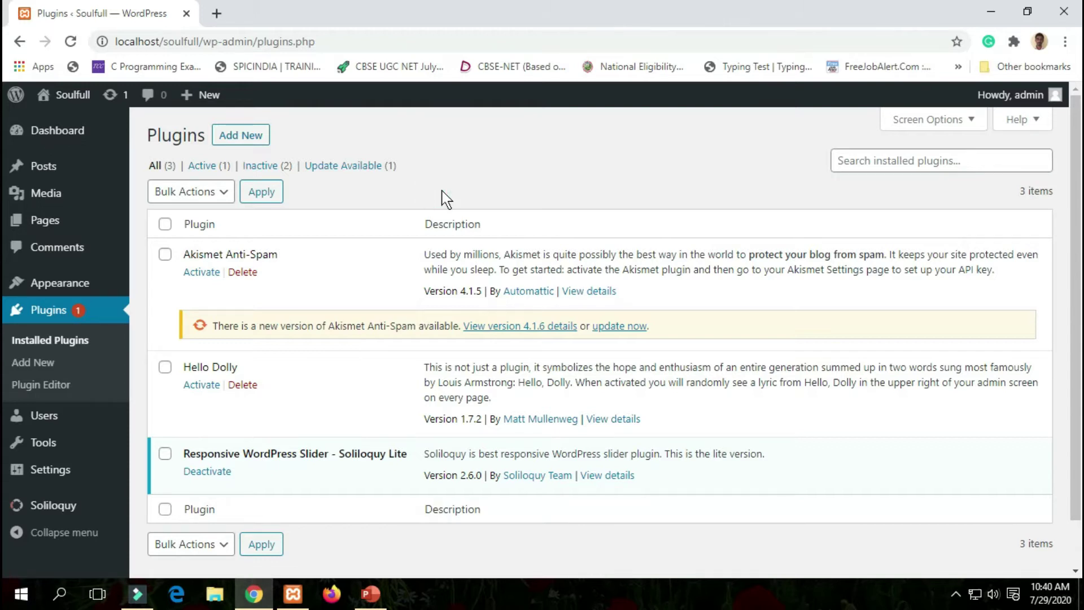
{"action": "left_click", "coordinate": [244, 144]}
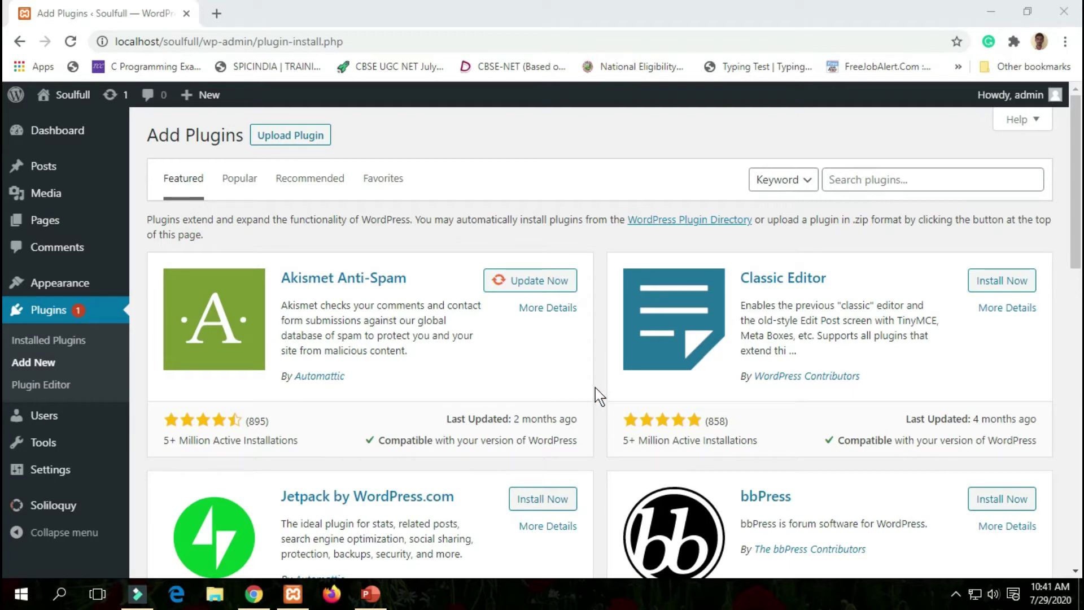
Browse the featured plugins and the popular tags on the Add Plugins page.
{"action": "scroll", "coordinate": [621, 398], "scroll_direction": "down", "scroll_amount": 3}
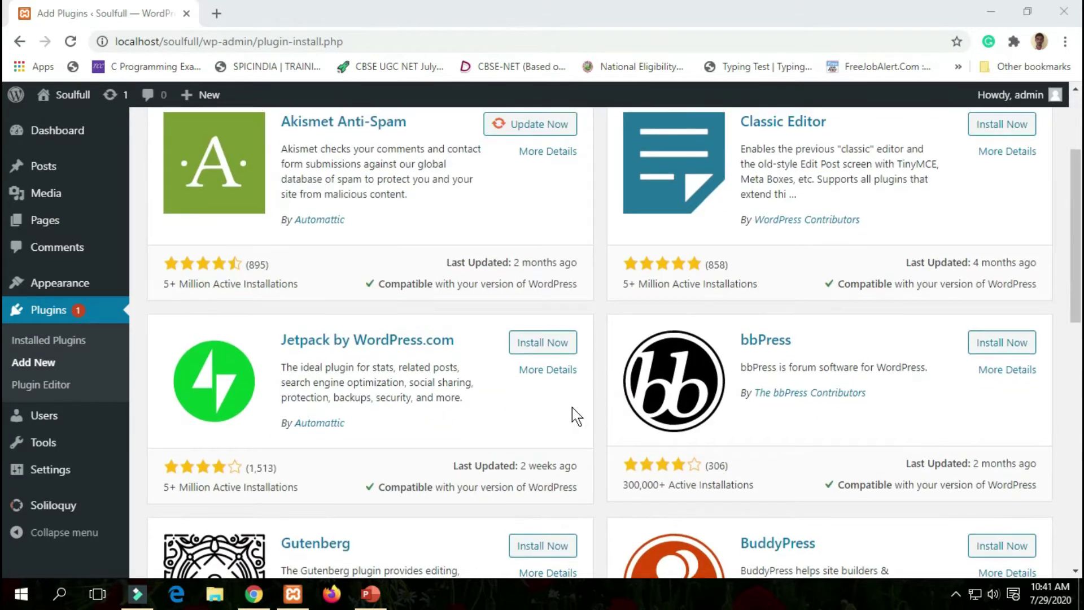
{"action": "scroll", "coordinate": [573, 412], "scroll_direction": "up", "scroll_amount": 3}
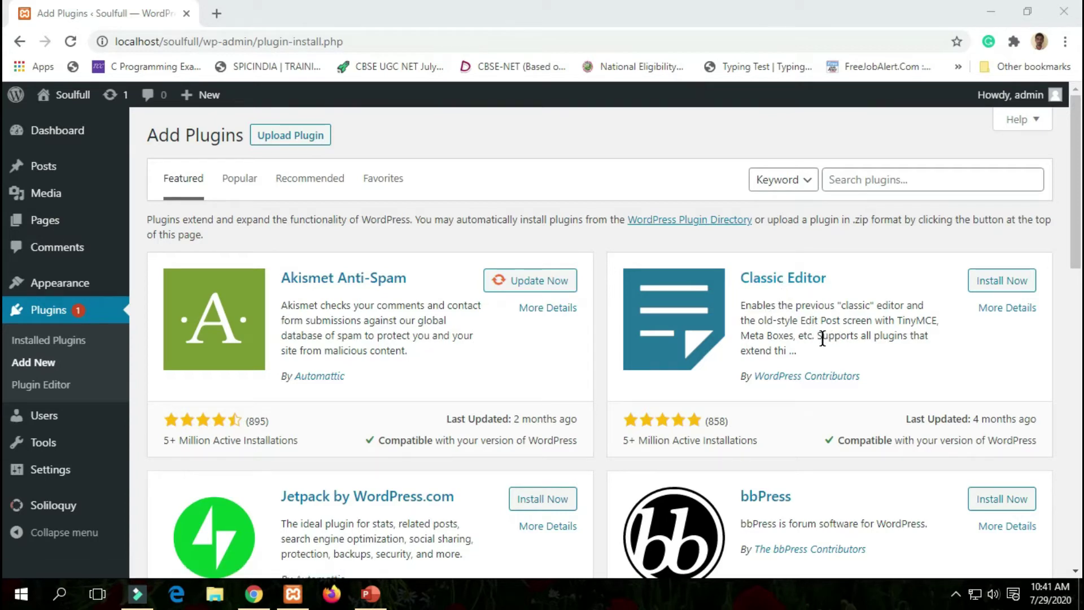
{"action": "scroll", "coordinate": [822, 354], "scroll_direction": "down", "scroll_amount": 1}
{"action": "scroll", "coordinate": [821, 353], "scroll_direction": "down", "scroll_amount": 2}
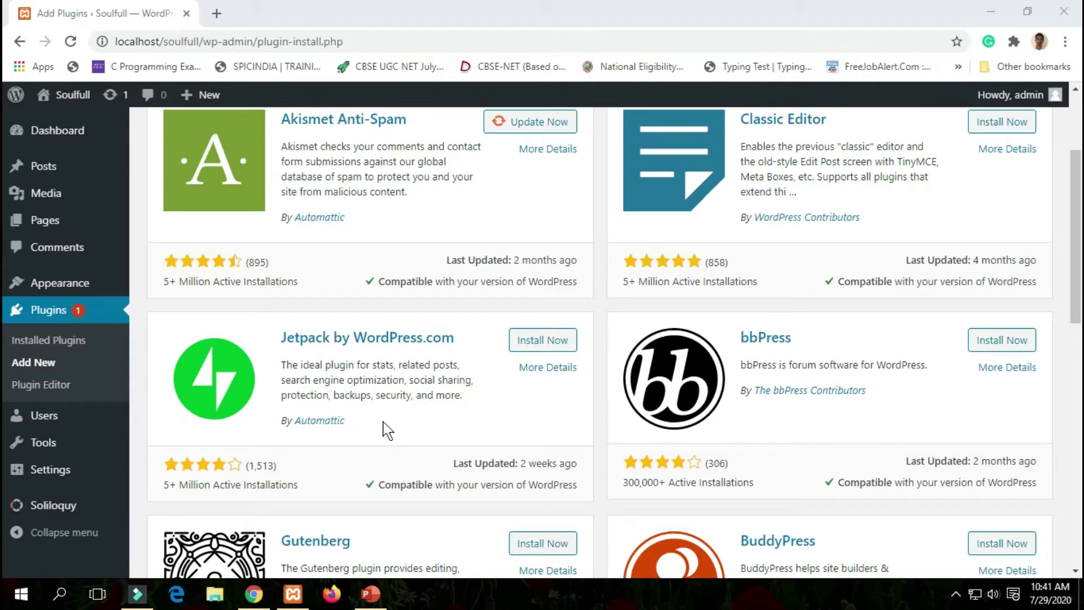
{"action": "scroll", "coordinate": [937, 389], "scroll_direction": "down", "scroll_amount": 3}
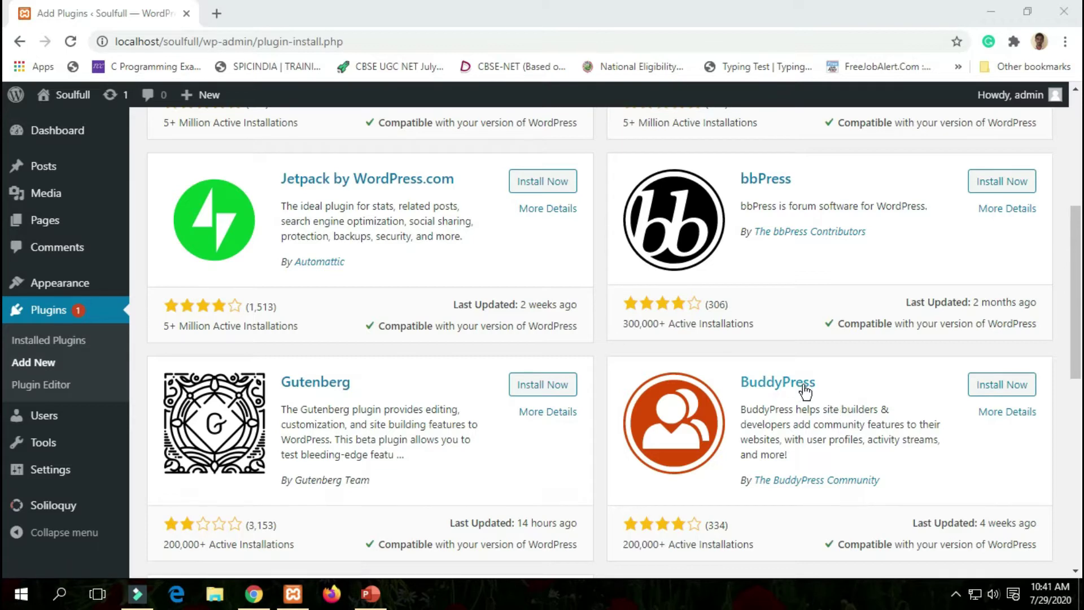
{"action": "scroll", "coordinate": [796, 390], "scroll_direction": "down", "scroll_amount": 5}
{"action": "scroll", "coordinate": [779, 387], "scroll_direction": "down", "scroll_amount": 4}
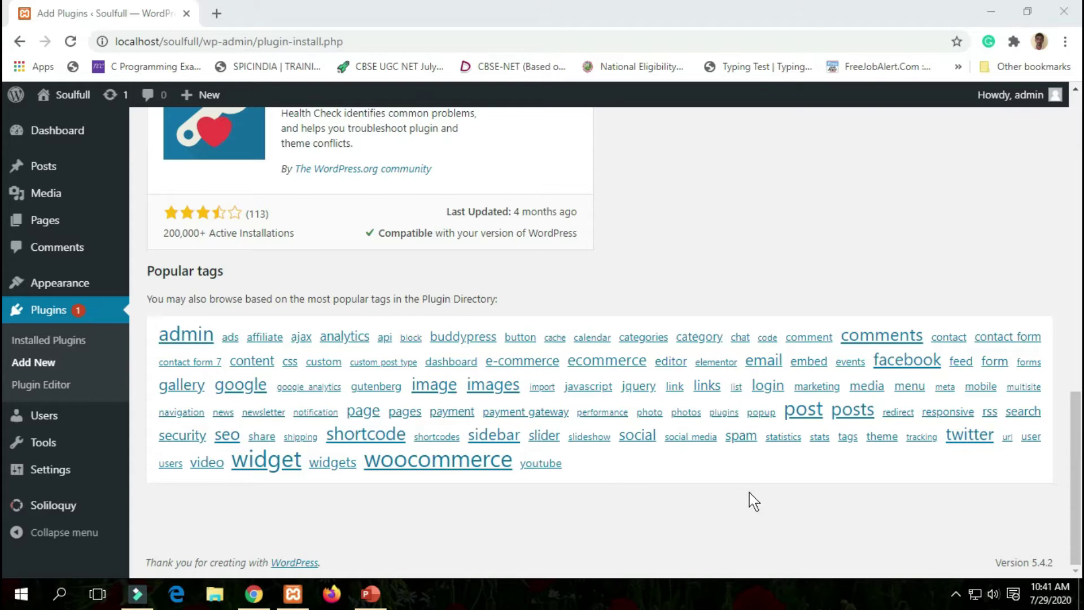
{"action": "scroll", "coordinate": [751, 500], "scroll_direction": "up", "scroll_amount": 15}
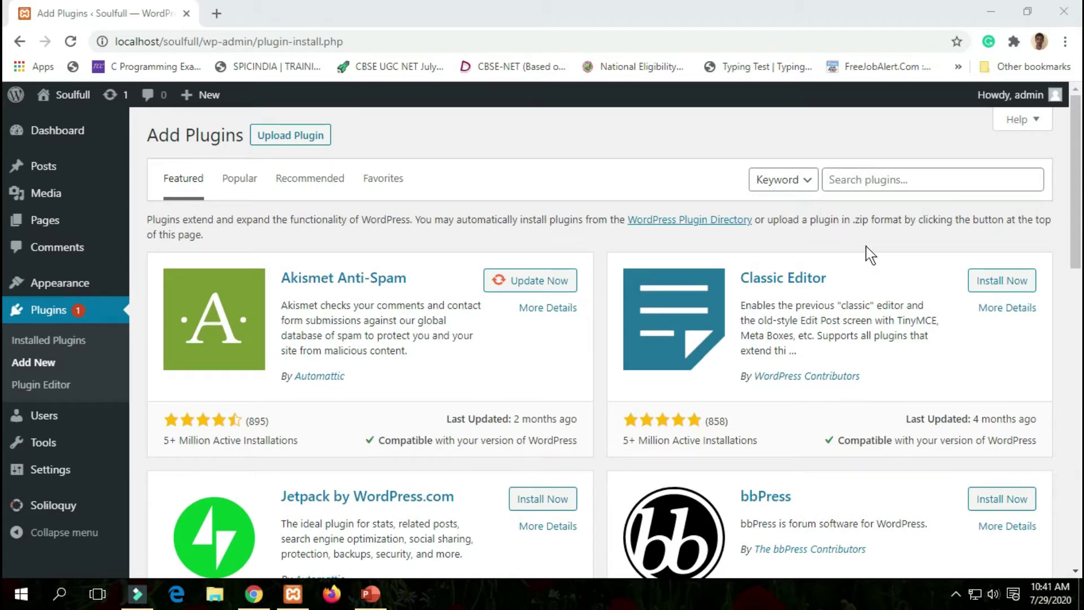
Search the plugin directory for "contact form 7" and look through the matching plugins.
{"action": "left_click", "coordinate": [871, 186]}
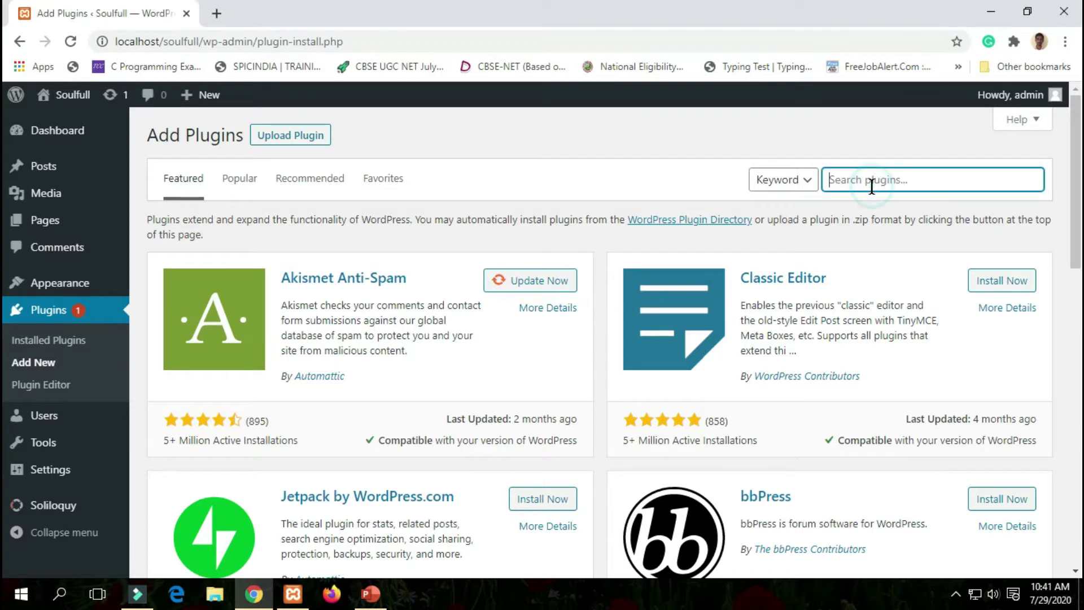
{"action": "type", "text": "contact form 7"}
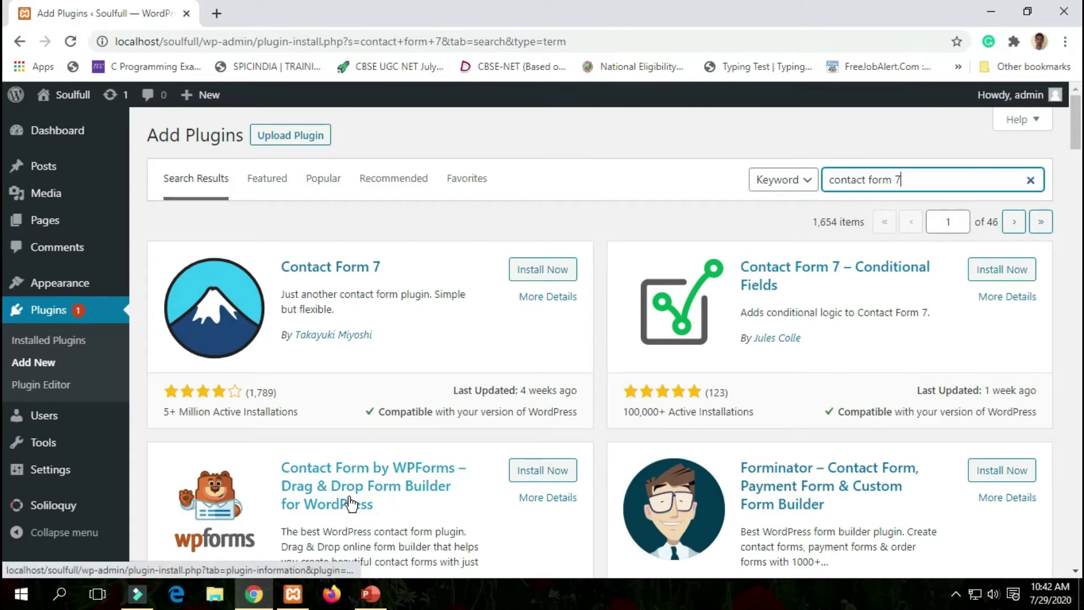
{"action": "scroll", "coordinate": [344, 506], "scroll_direction": "down", "scroll_amount": 3}
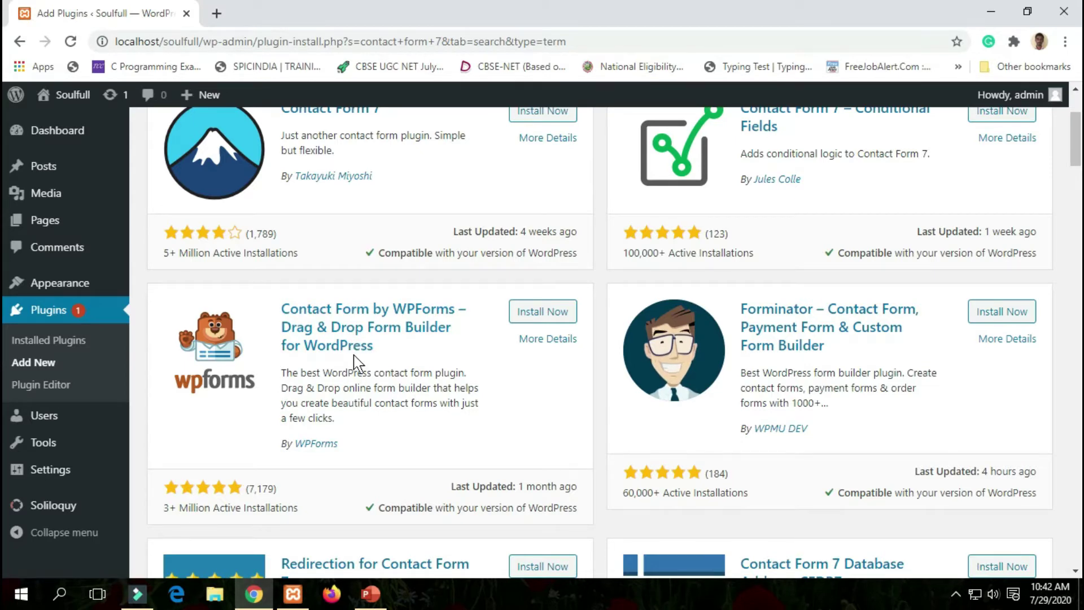
{"action": "scroll", "coordinate": [361, 236], "scroll_direction": "up", "scroll_amount": 3}
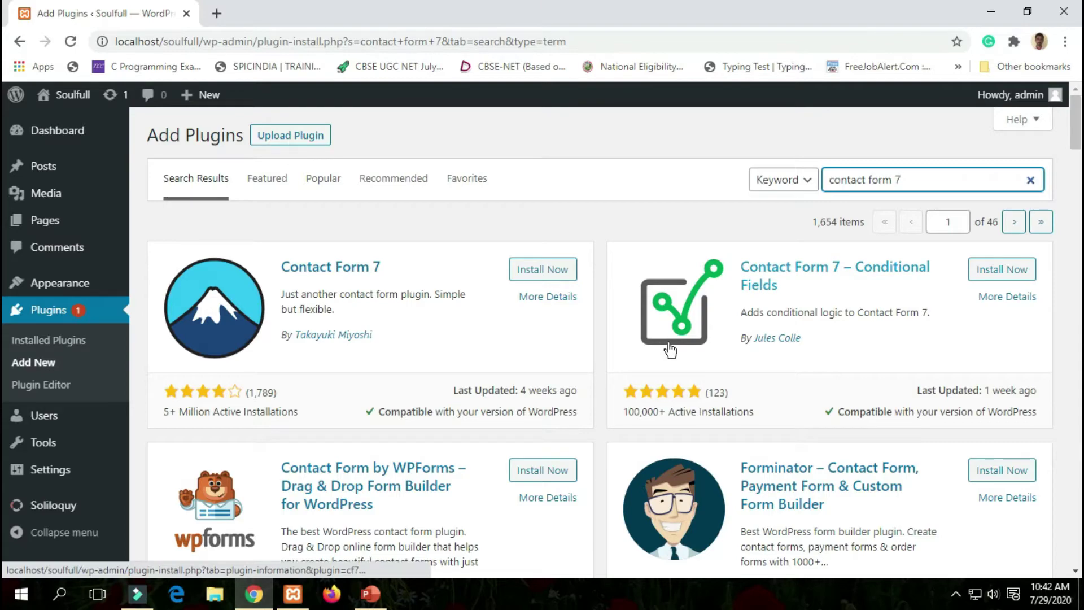
{"action": "scroll", "coordinate": [671, 350], "scroll_direction": "down", "scroll_amount": 10}
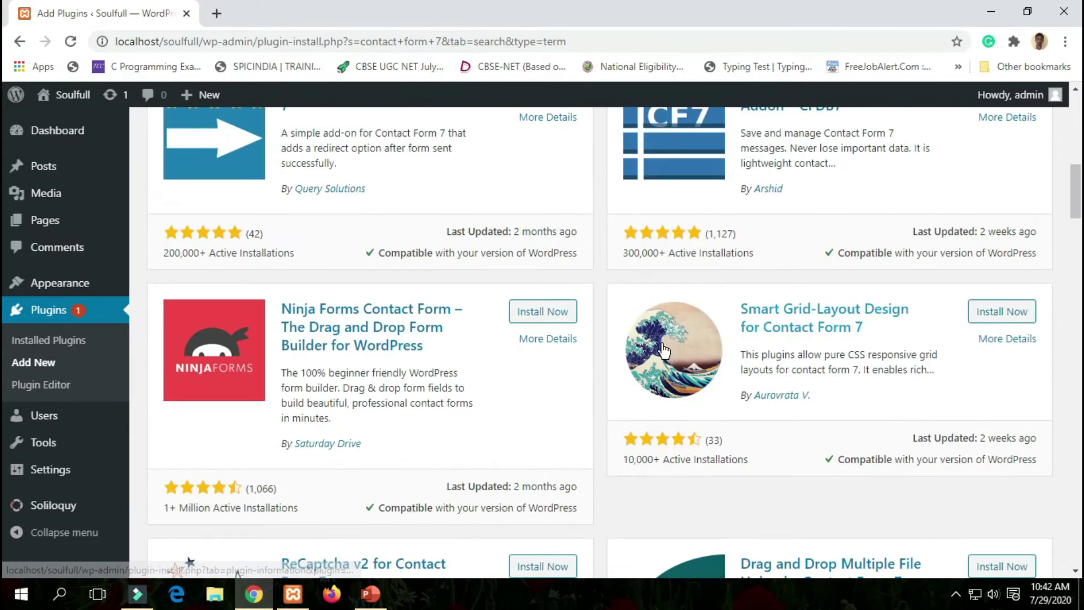
{"action": "scroll", "coordinate": [421, 319], "scroll_direction": "down", "scroll_amount": 8}
{"action": "scroll", "coordinate": [424, 322], "scroll_direction": "up", "scroll_amount": 8}
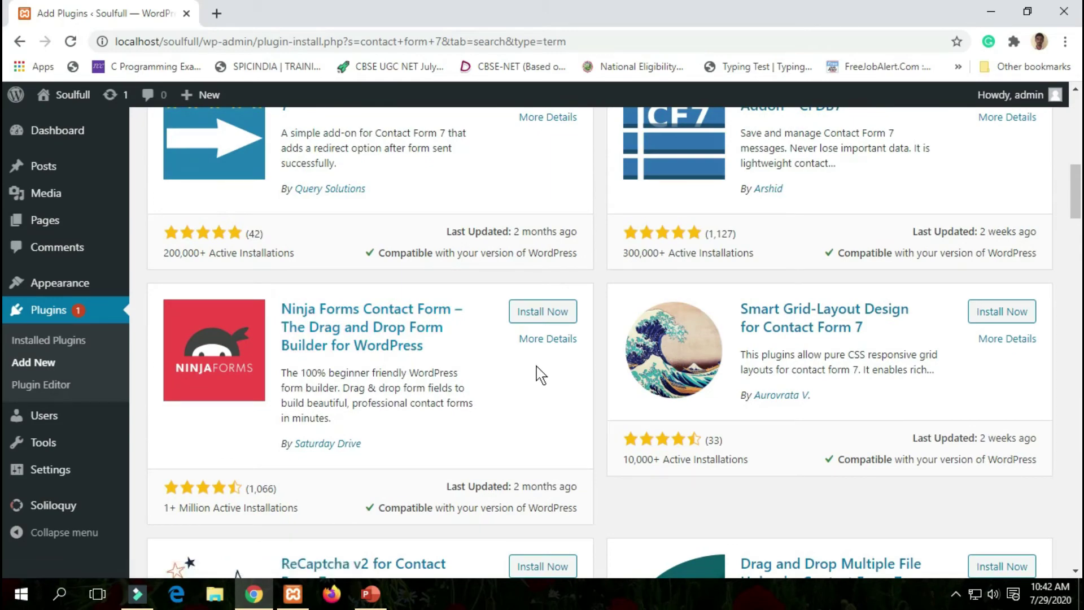
{"action": "scroll", "coordinate": [540, 373], "scroll_direction": "down", "scroll_amount": 3}
{"action": "scroll", "coordinate": [518, 378], "scroll_direction": "down", "scroll_amount": 15}
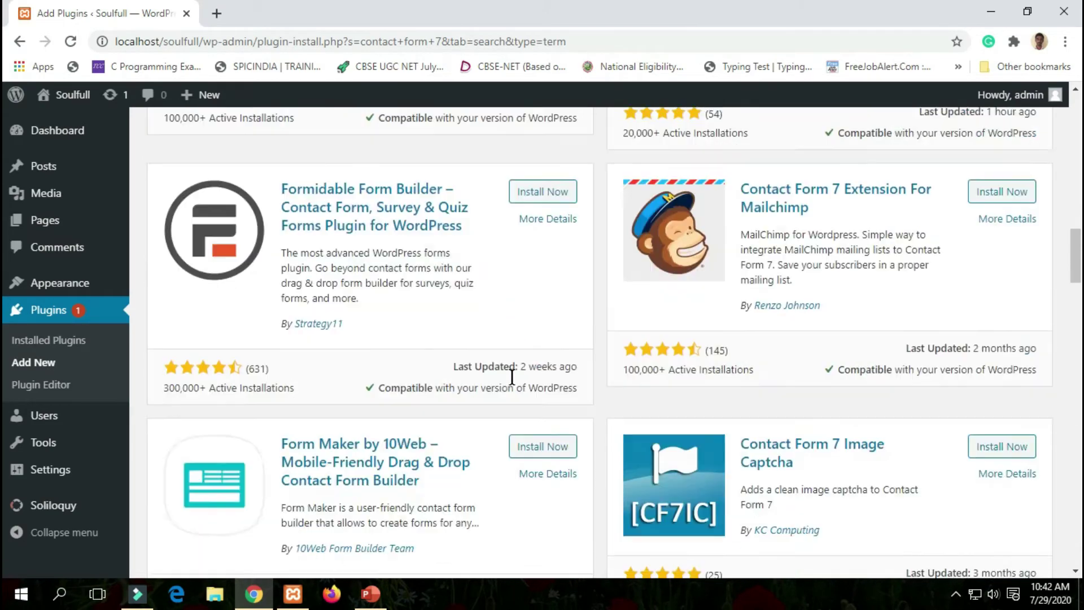
{"action": "scroll", "coordinate": [515, 387], "scroll_direction": "up", "scroll_amount": 18}
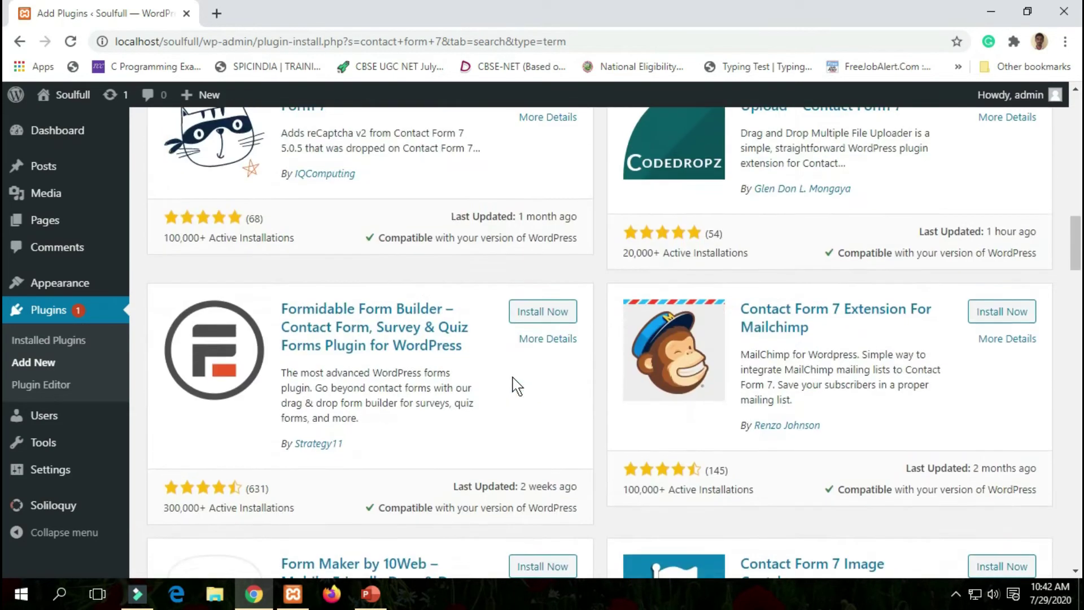
{"action": "scroll", "coordinate": [515, 387], "scroll_direction": "up", "scroll_amount": 3}
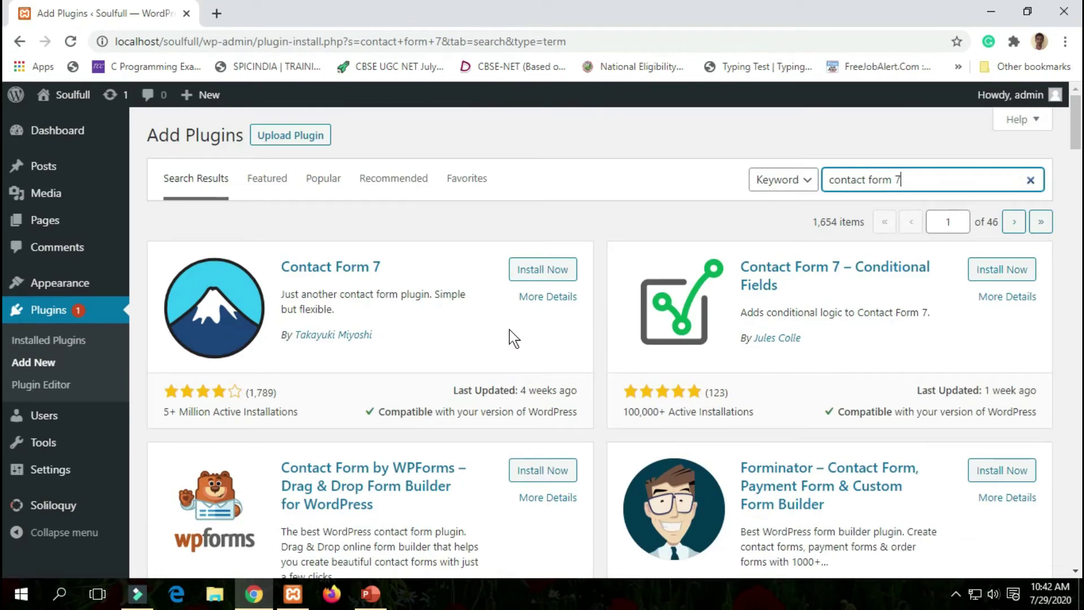
Open the details of the Contact Form 7 plugin and read its installation instructions.
{"action": "left_click", "coordinate": [544, 305]}
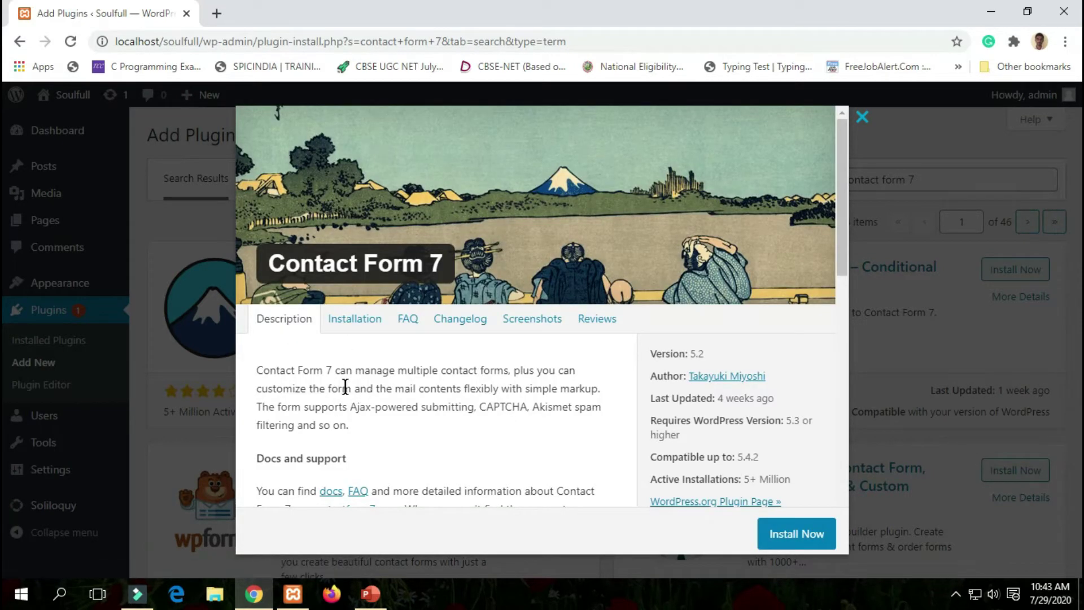
{"action": "left_click", "coordinate": [359, 329]}
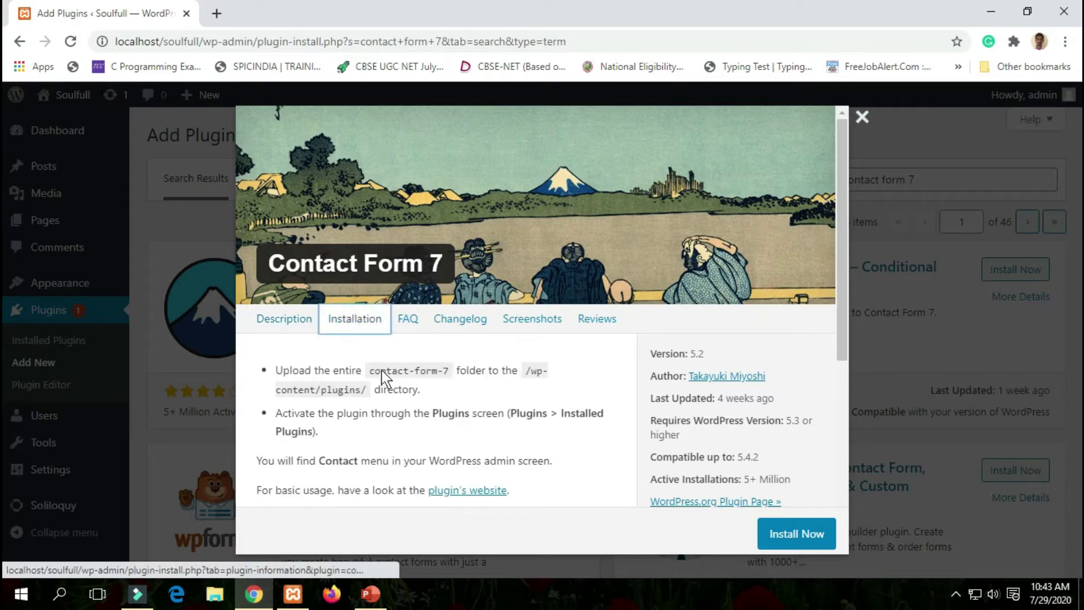
{"action": "scroll", "coordinate": [370, 410], "scroll_direction": "down", "scroll_amount": 3}
{"action": "scroll", "coordinate": [370, 410], "scroll_direction": "down", "scroll_amount": 3}
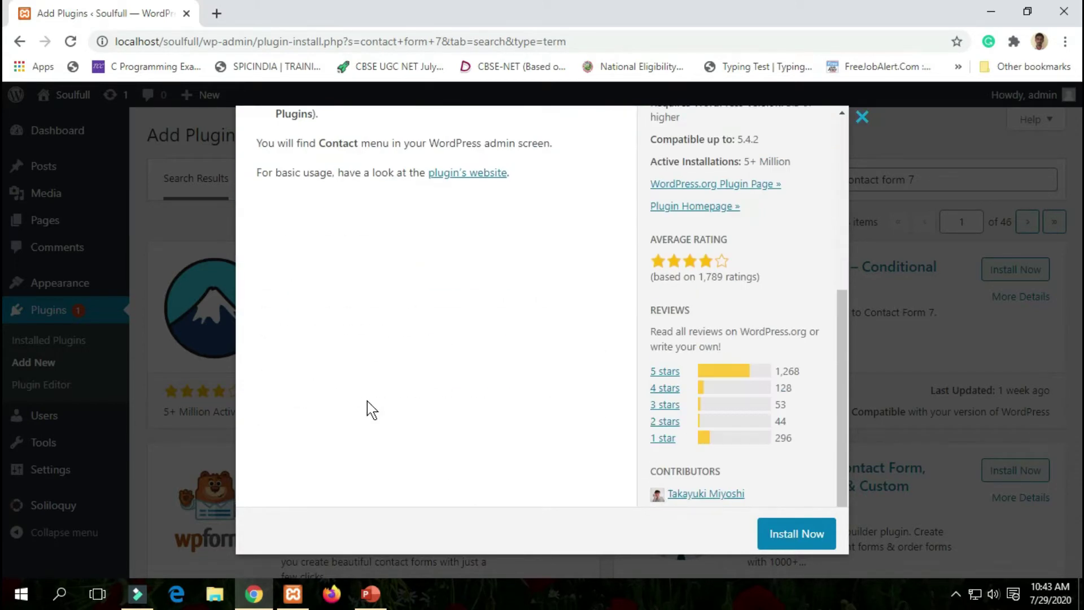
{"action": "scroll", "coordinate": [368, 406], "scroll_direction": "up", "scroll_amount": 6}
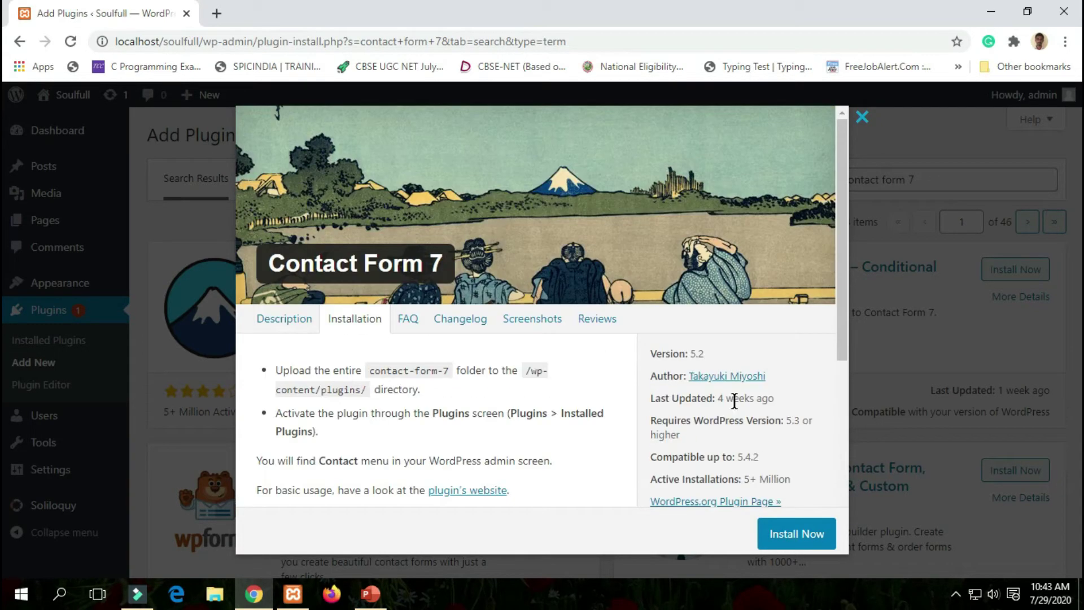
Install the Contact Form 7 plugin from its details and activate it.
{"action": "left_click", "coordinate": [790, 541]}
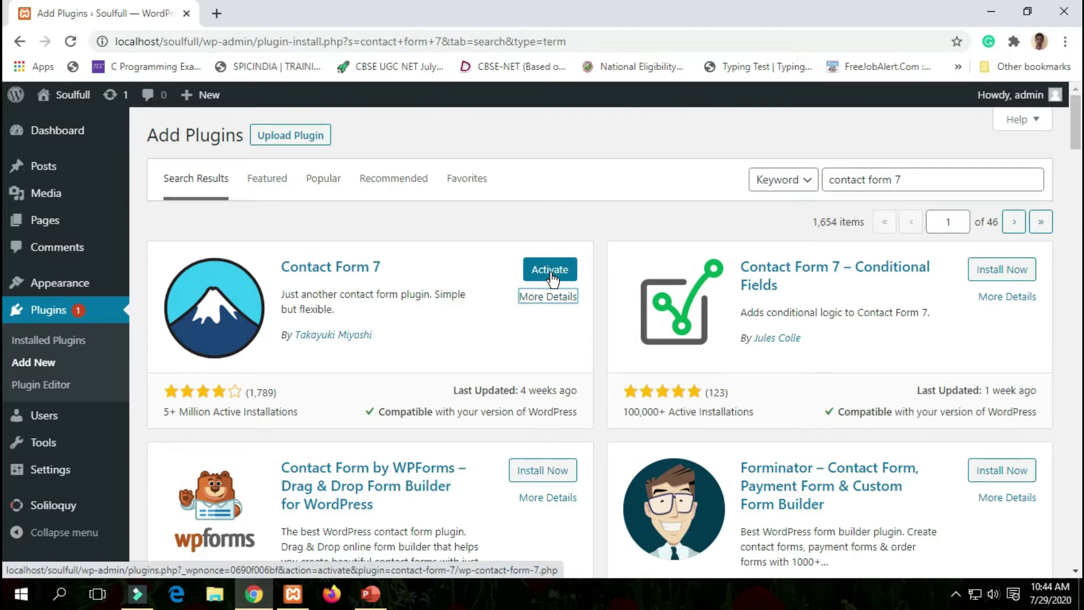
{"action": "left_click", "coordinate": [551, 277]}
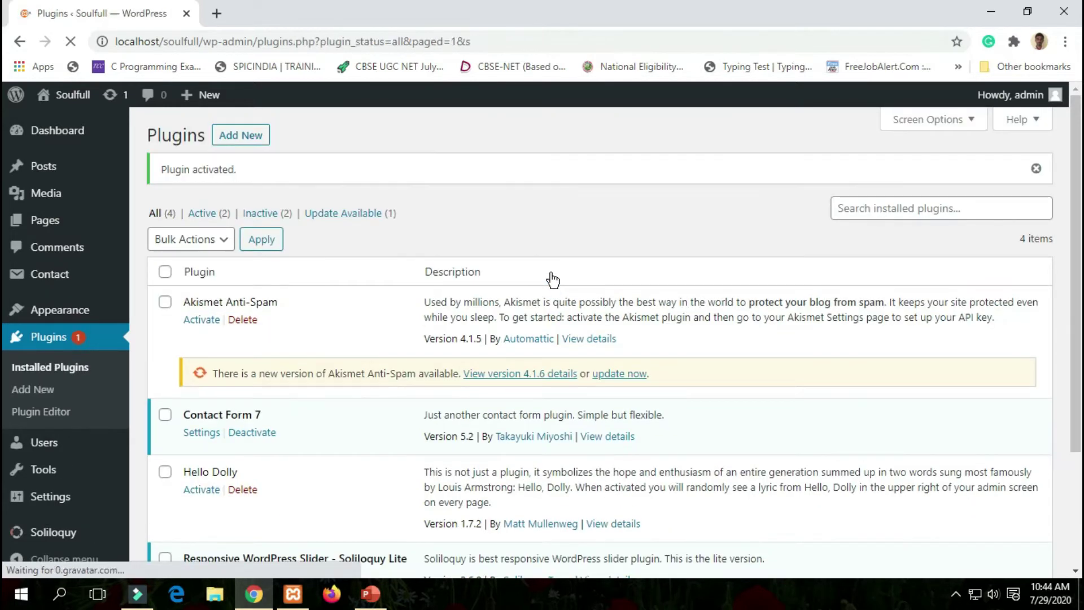
Check Contact Form 7 among the installed plugins and open its list of contact forms.
{"action": "scroll", "coordinate": [553, 280], "scroll_direction": "down", "scroll_amount": 3}
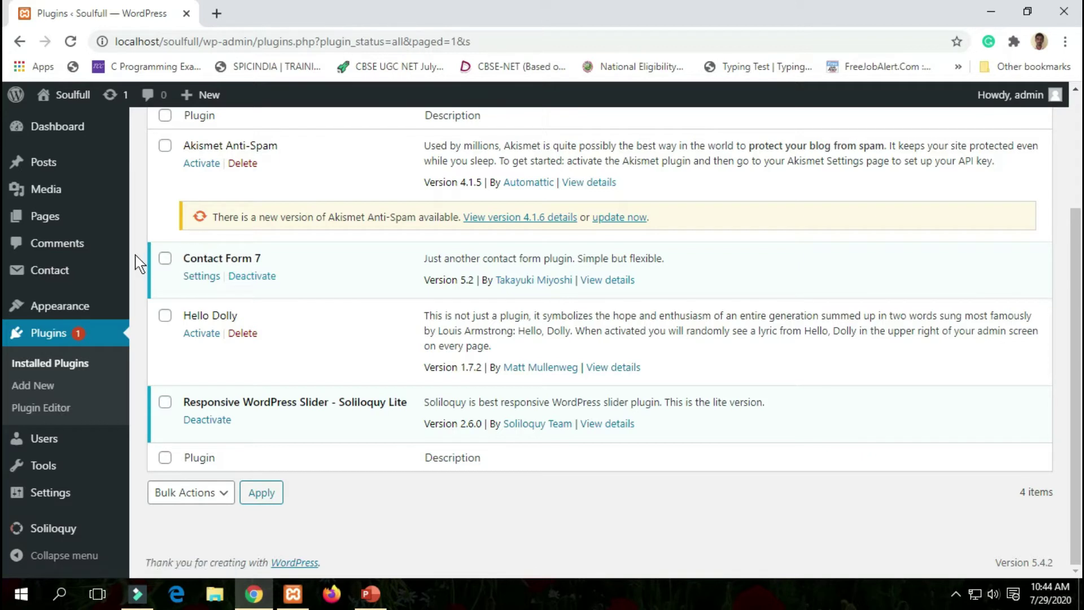
{"action": "mouse_move", "coordinate": [77, 280]}
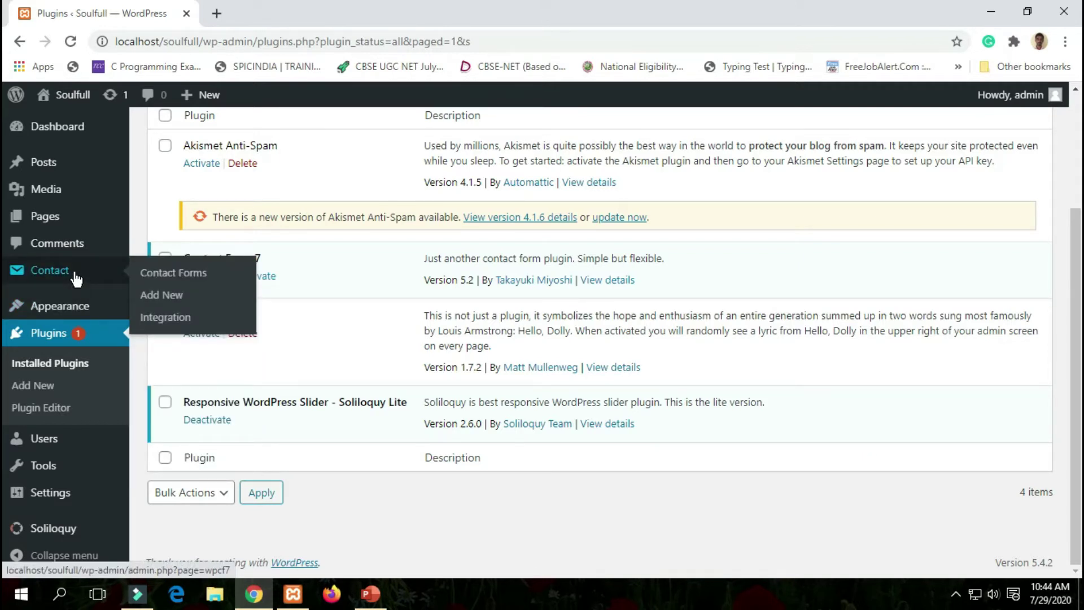
{"action": "left_click", "coordinate": [75, 274]}
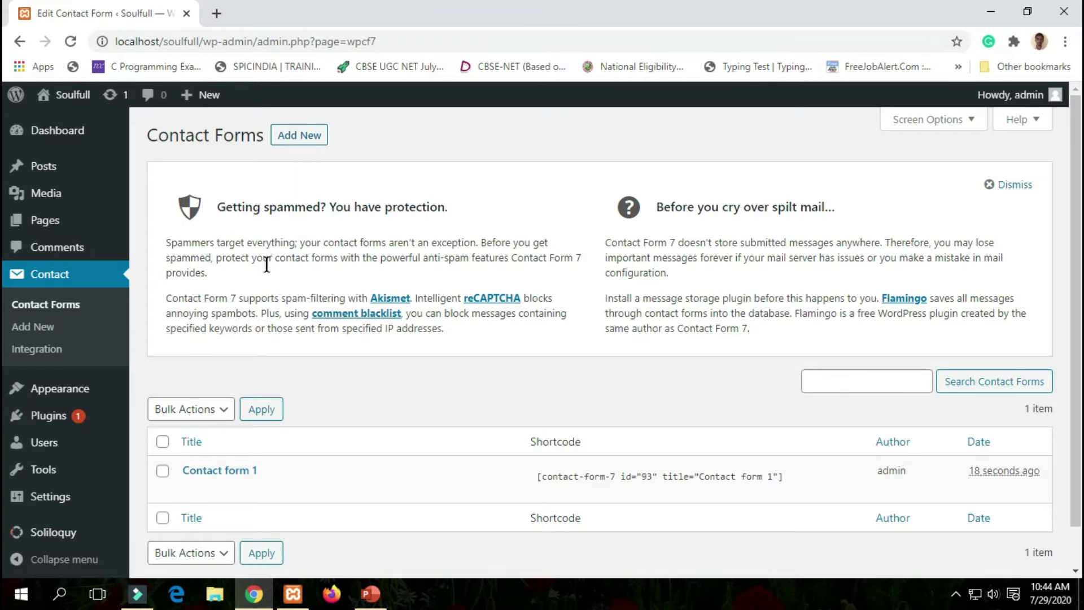
Open "Contact form 1" for editing and change its title to "Contact form".
{"action": "scroll", "coordinate": [275, 328], "scroll_direction": "down", "scroll_amount": 1}
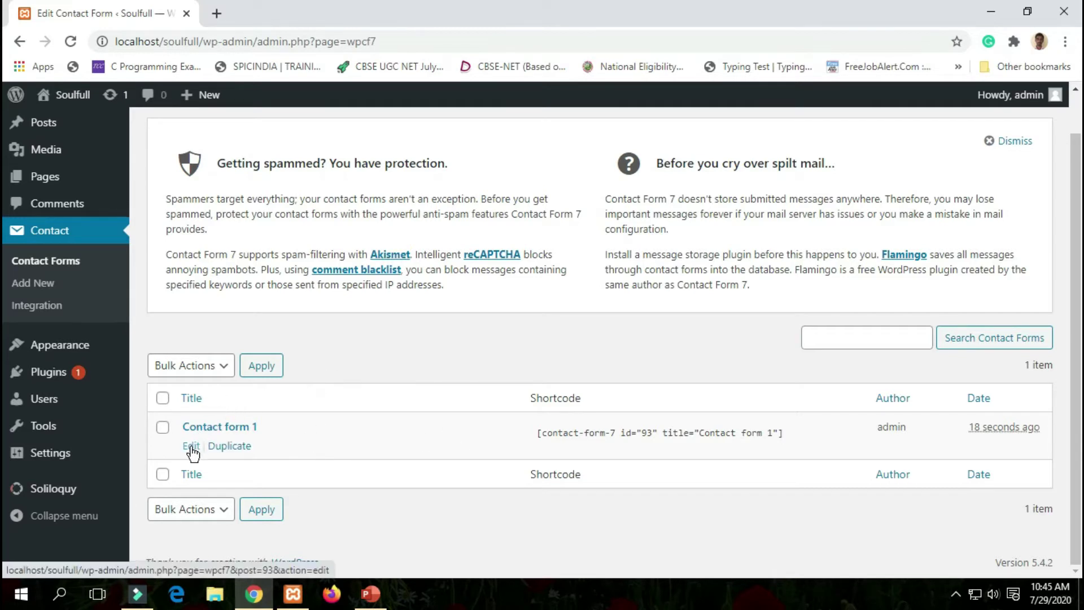
{"action": "left_click", "coordinate": [191, 446]}
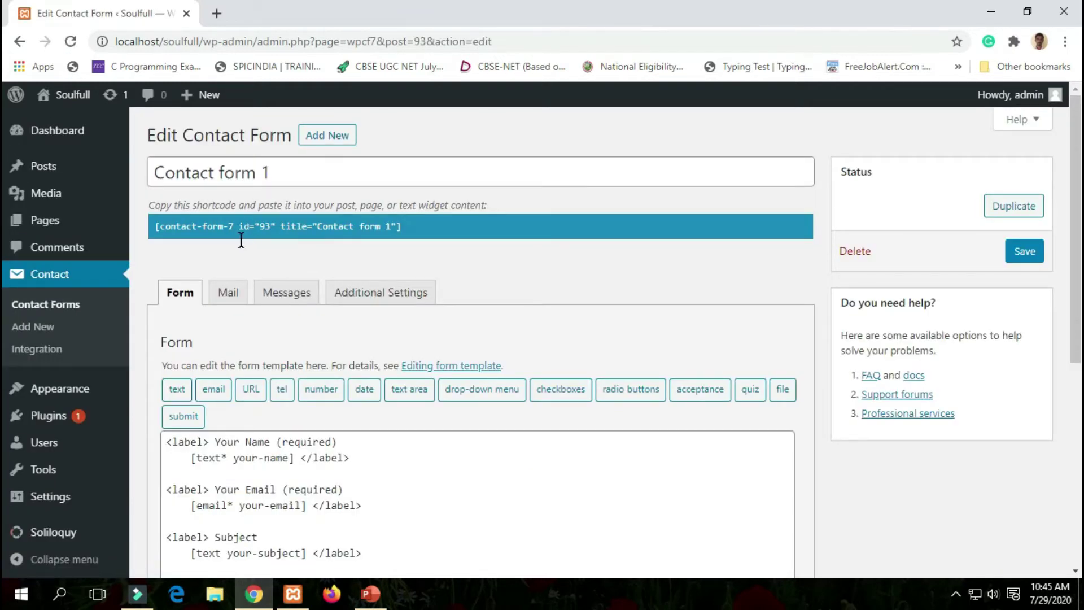
{"action": "left_click", "coordinate": [289, 174]}
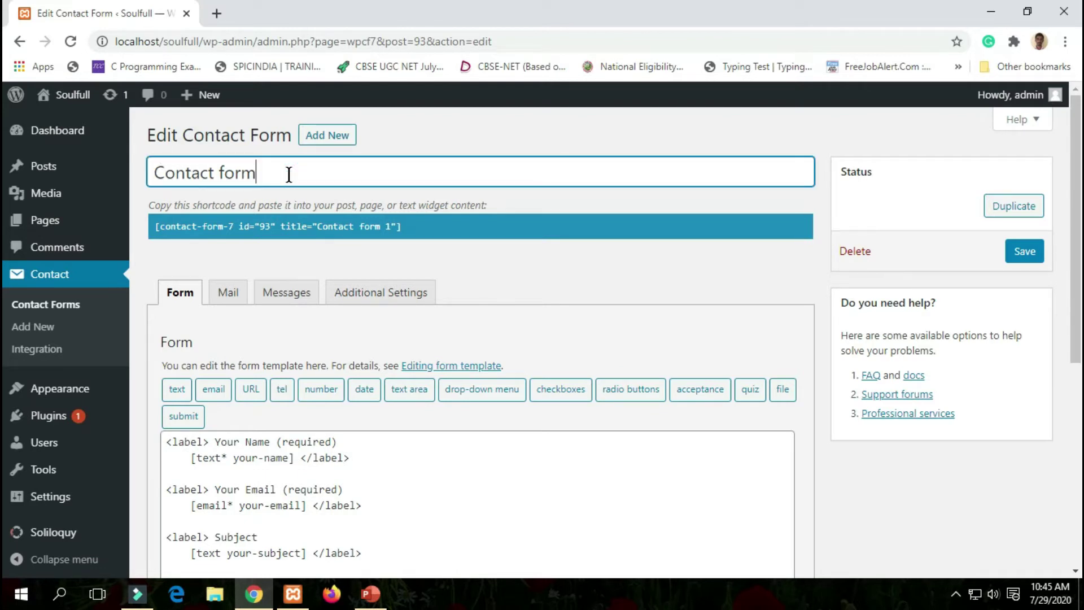
Examine the contact form's template, including its submit tag, and its mail settings down to the message body.
{"action": "scroll", "coordinate": [365, 209], "scroll_direction": "down", "scroll_amount": 3}
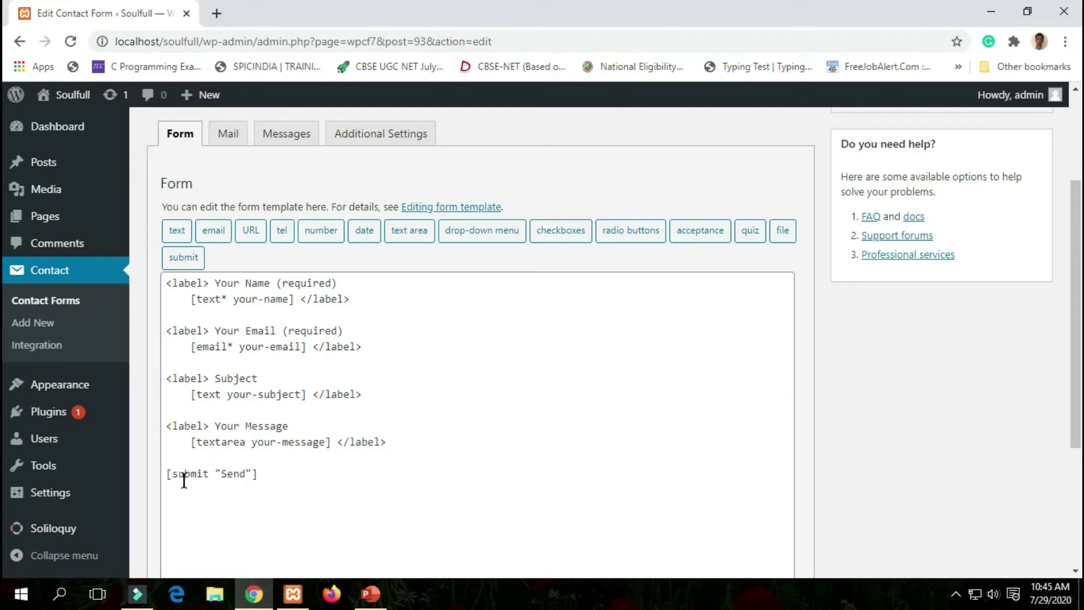
{"action": "left_click_drag", "start_coordinate": [164, 470], "coordinate": [259, 474]}
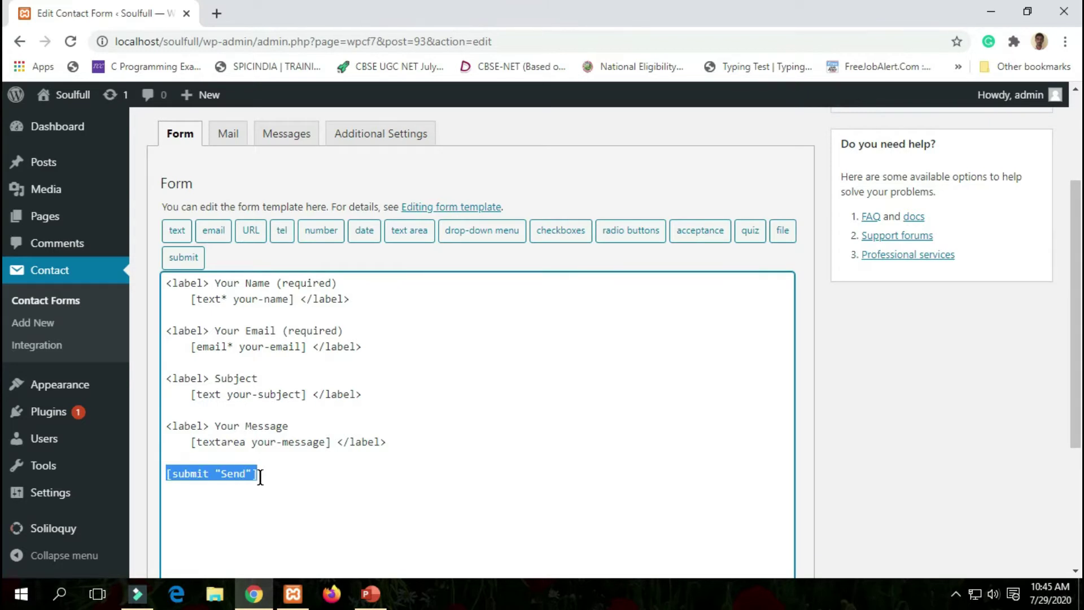
{"action": "scroll", "coordinate": [554, 385], "scroll_direction": "up", "scroll_amount": 3}
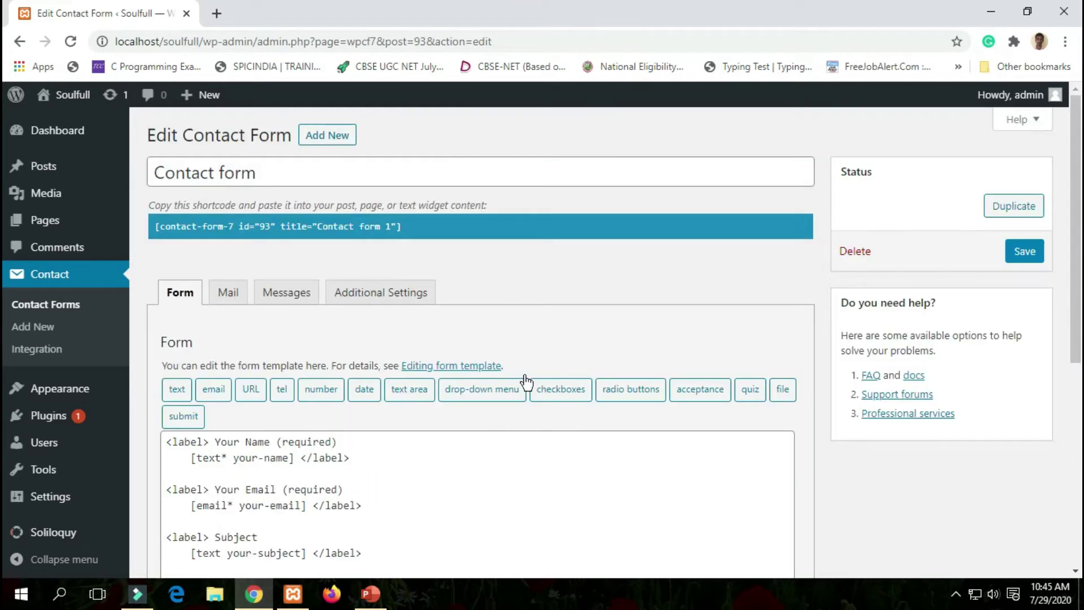
{"action": "left_click", "coordinate": [226, 302]}
{"action": "scroll", "coordinate": [226, 305], "scroll_direction": "down", "scroll_amount": 3}
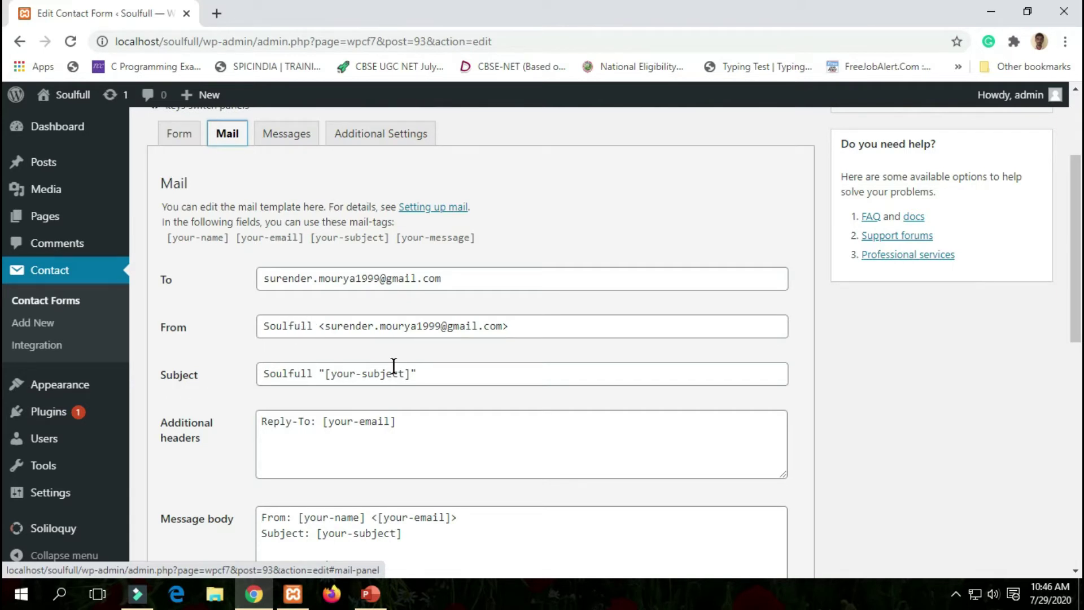
{"action": "scroll", "coordinate": [356, 389], "scroll_direction": "down", "scroll_amount": 3}
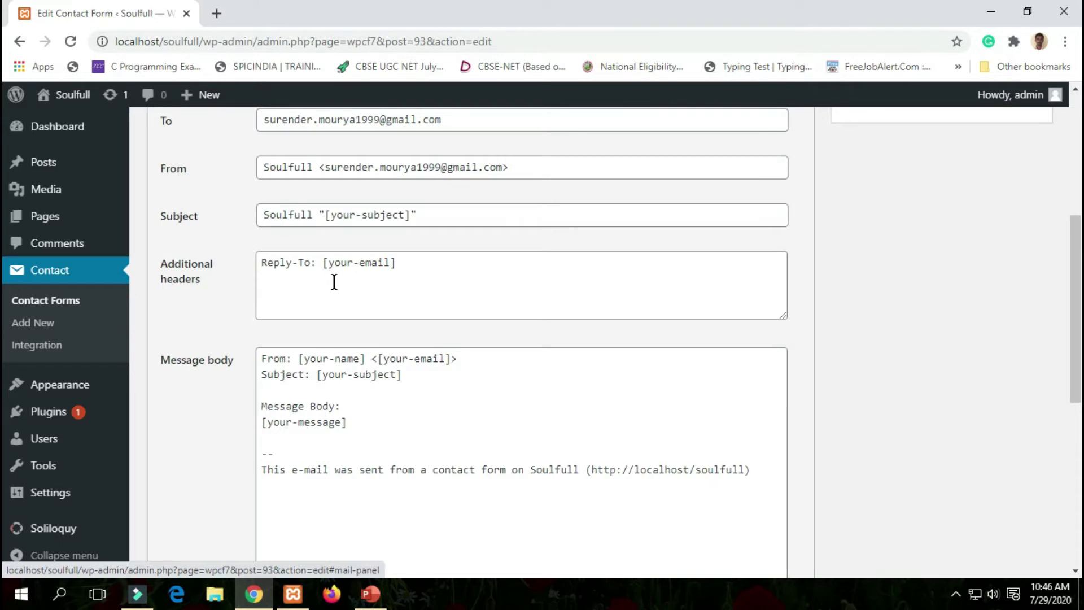
{"action": "scroll", "coordinate": [356, 296], "scroll_direction": "down", "scroll_amount": 3}
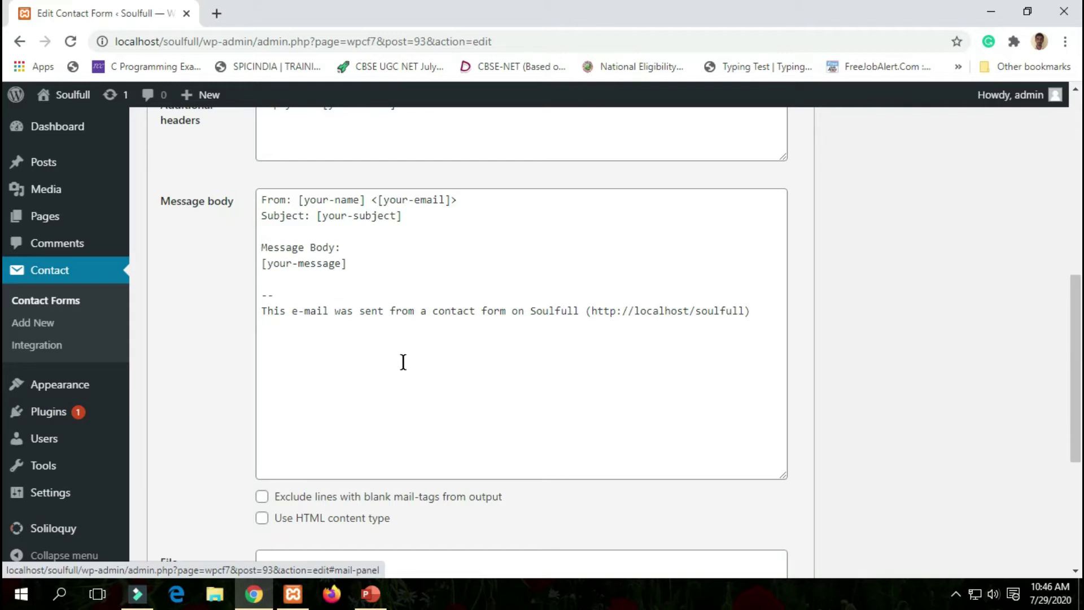
{"action": "scroll", "coordinate": [383, 356], "scroll_direction": "up", "scroll_amount": 8}
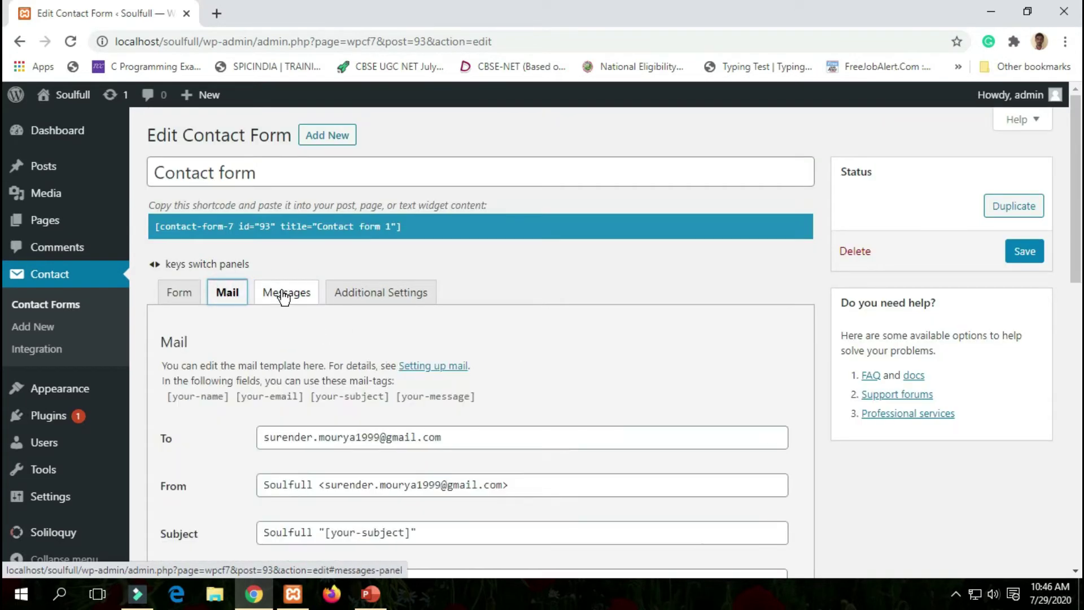
Look through the contact form's response messages and save the form.
{"action": "left_click", "coordinate": [294, 297]}
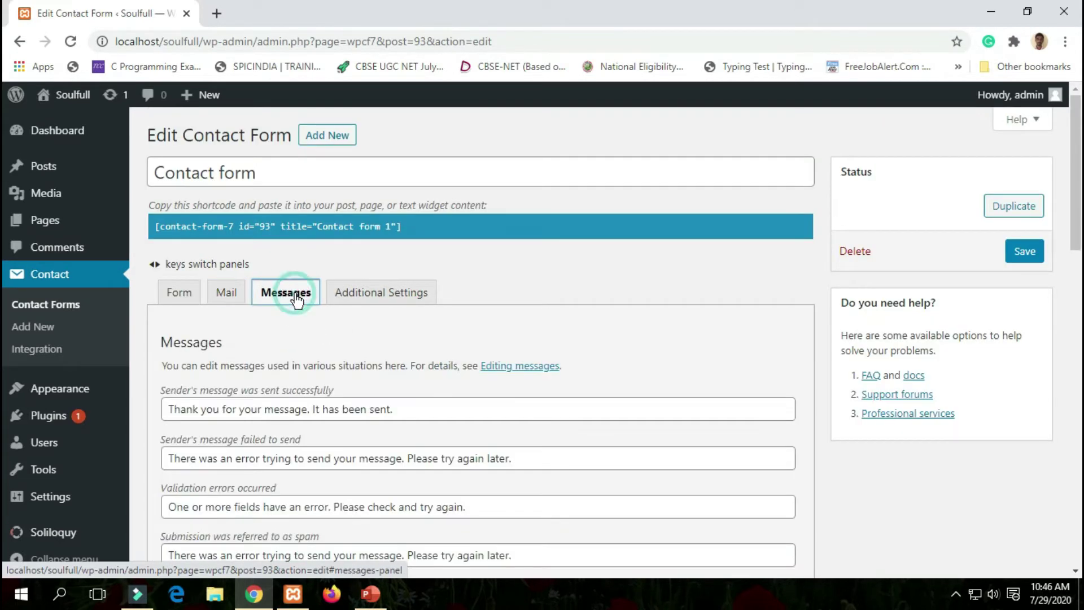
{"action": "scroll", "coordinate": [321, 325], "scroll_direction": "down", "scroll_amount": 3}
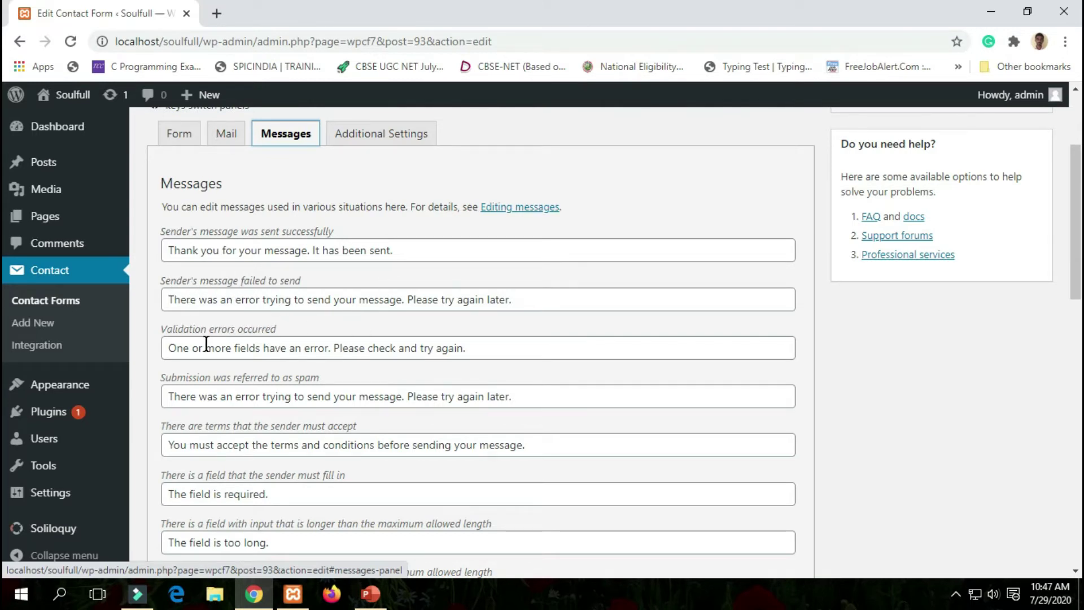
{"action": "scroll", "coordinate": [249, 354], "scroll_direction": "down", "scroll_amount": 3}
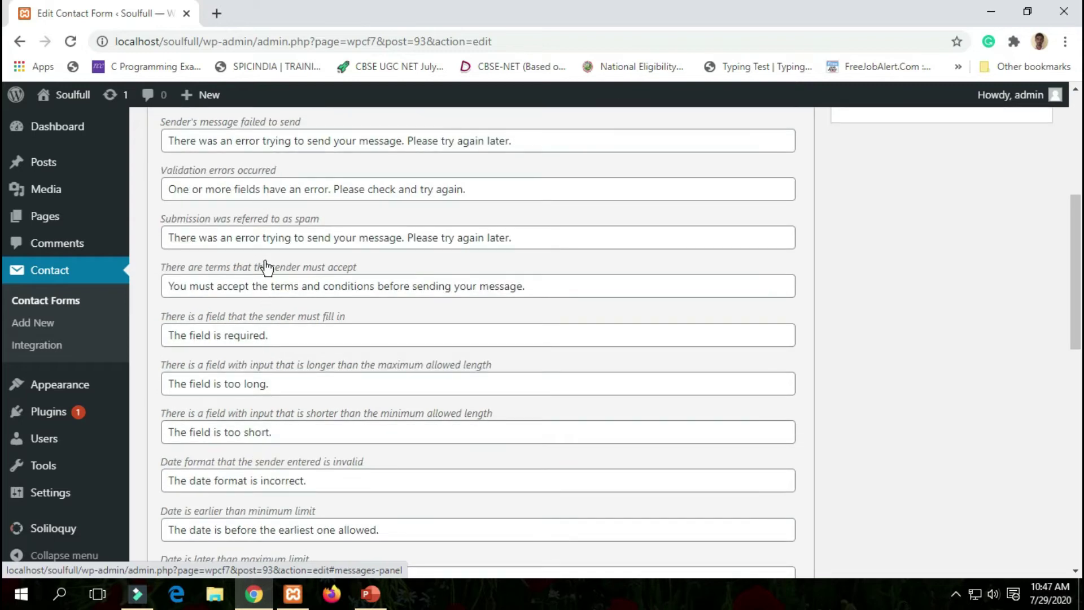
{"action": "scroll", "coordinate": [265, 282], "scroll_direction": "down", "scroll_amount": 3}
{"action": "scroll", "coordinate": [290, 338], "scroll_direction": "down", "scroll_amount": 9}
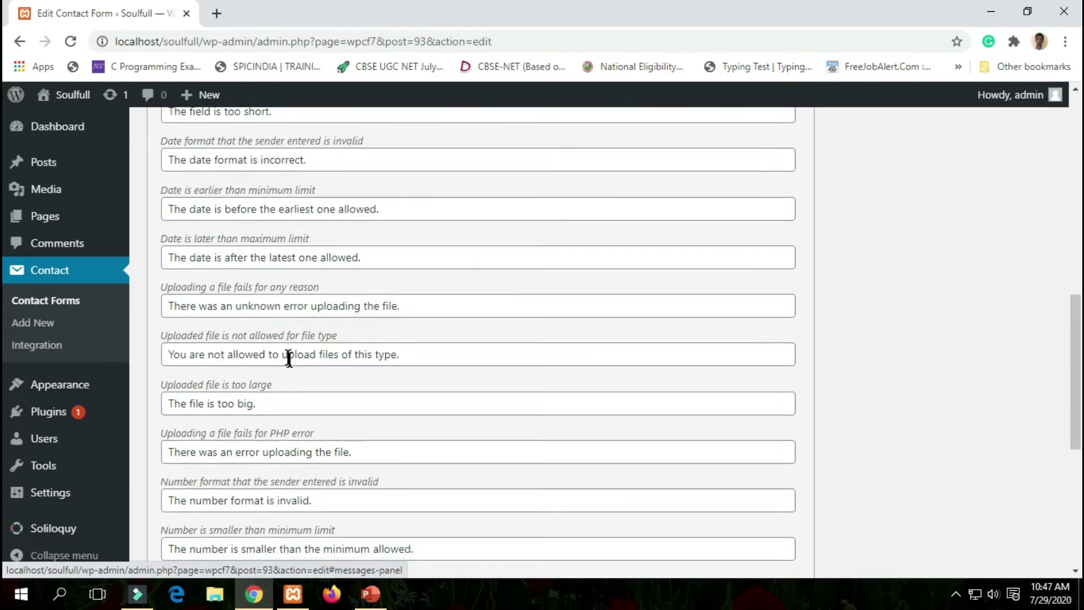
{"action": "scroll", "coordinate": [297, 360], "scroll_direction": "down", "scroll_amount": 1}
{"action": "scroll", "coordinate": [278, 391], "scroll_direction": "up", "scroll_amount": 3}
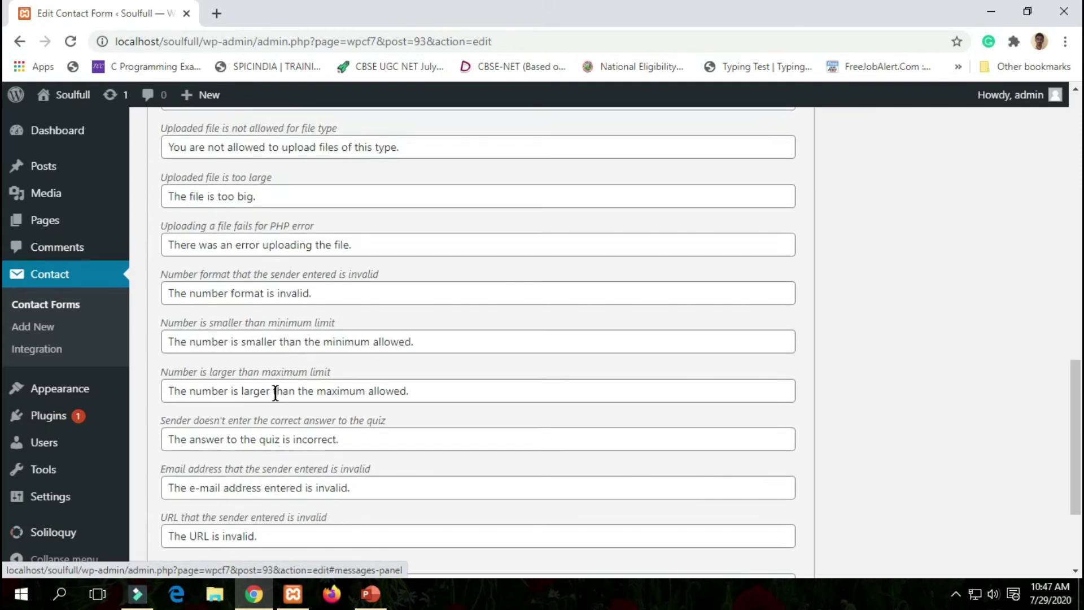
{"action": "scroll", "coordinate": [293, 395], "scroll_direction": "down", "scroll_amount": 3}
{"action": "left_click", "coordinate": [184, 504]}
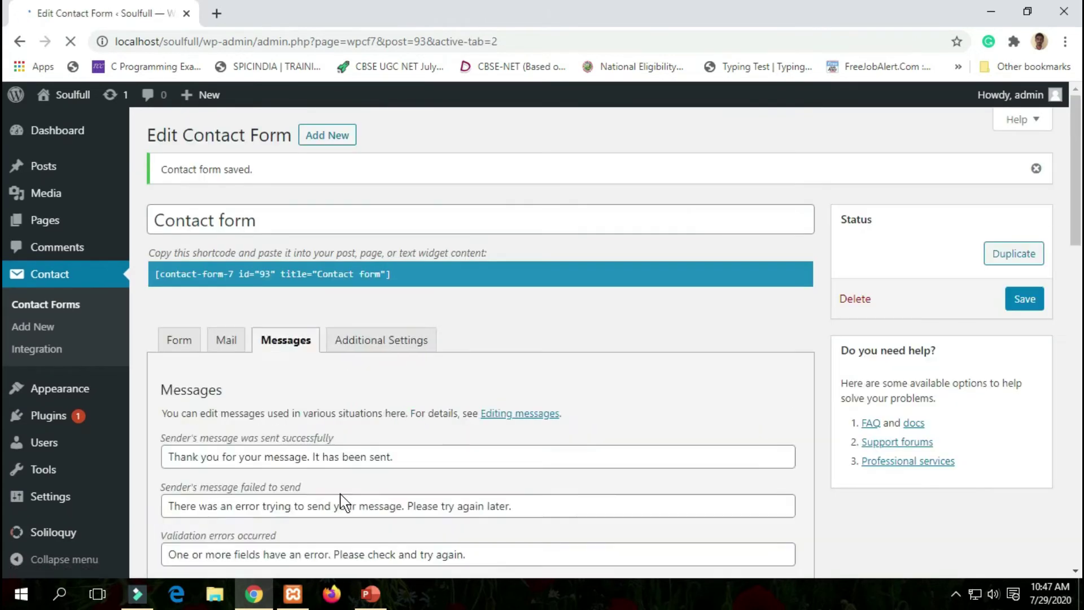
Check the contact form's additional settings and save the form again.
{"action": "left_click", "coordinate": [340, 348]}
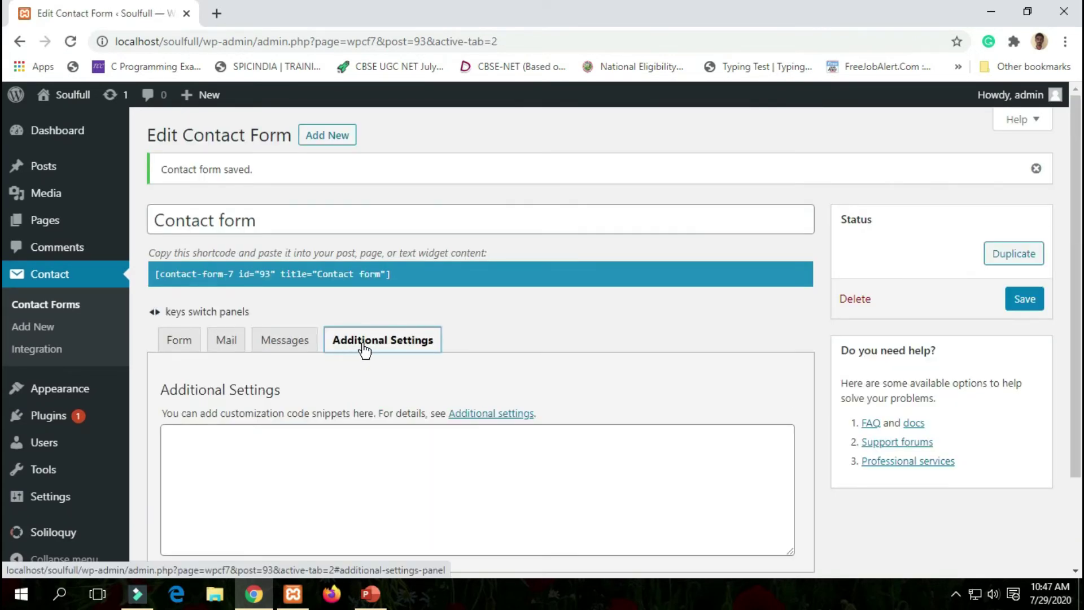
{"action": "scroll", "coordinate": [355, 413], "scroll_direction": "down", "scroll_amount": 2}
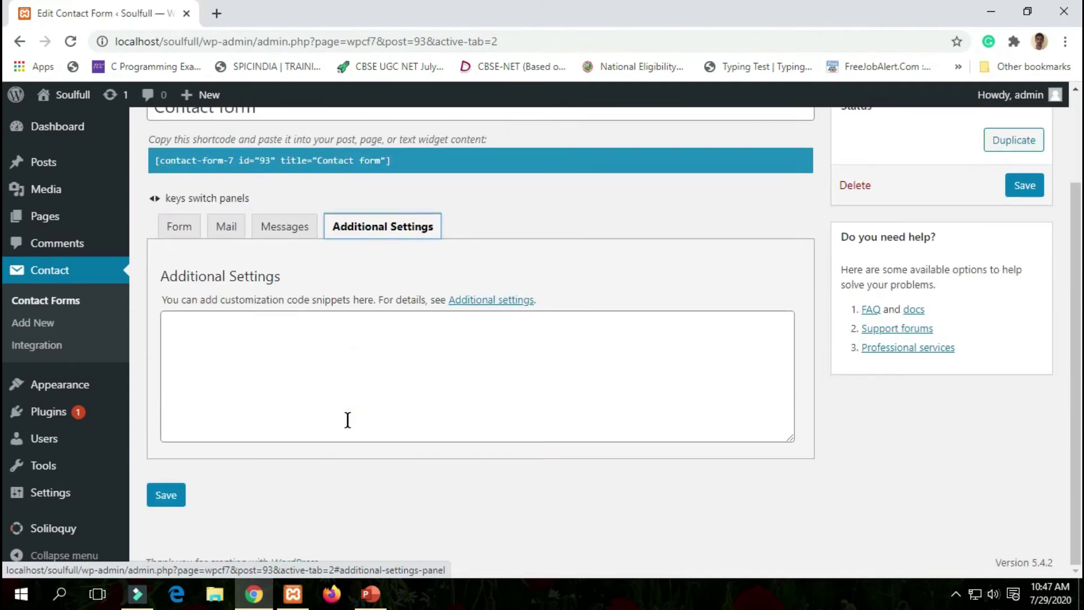
{"action": "scroll", "coordinate": [347, 419], "scroll_direction": "up", "scroll_amount": 2}
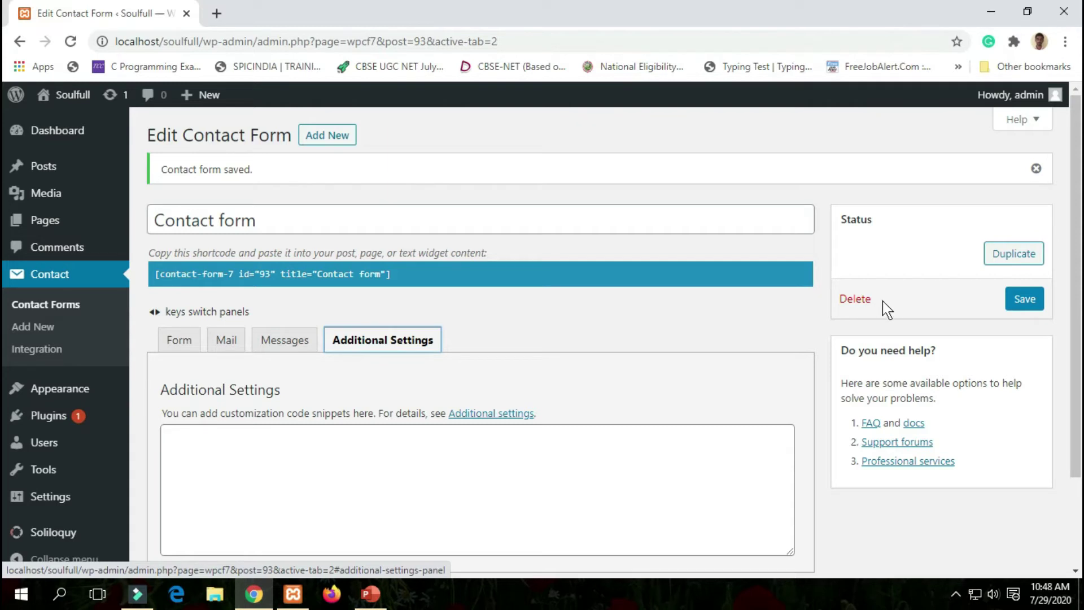
{"action": "left_click", "coordinate": [1028, 299]}
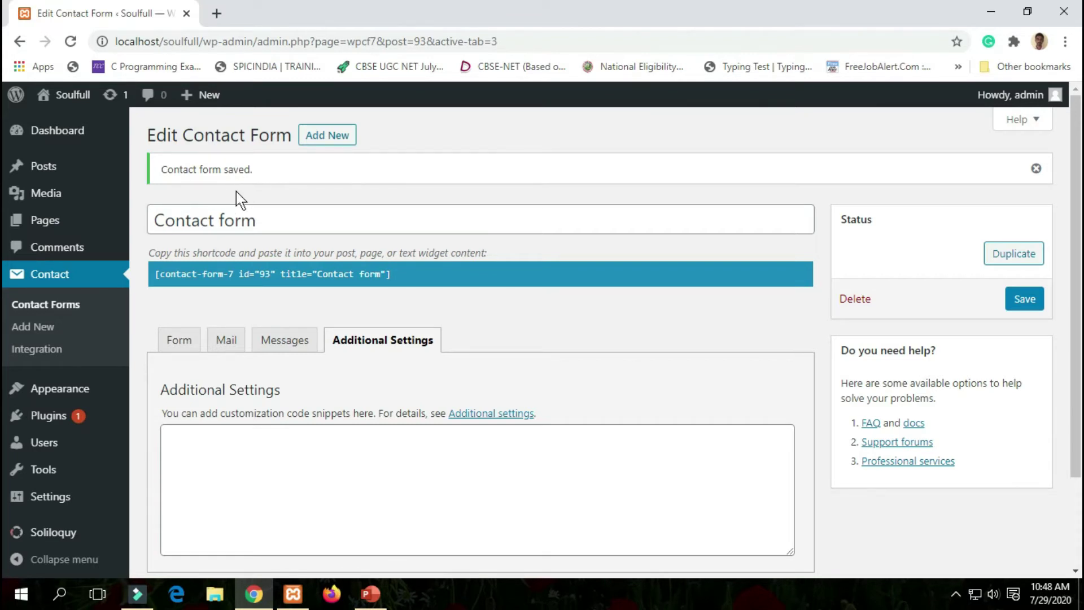
Return to the list of contact forms and copy the shortcode of "Contact form".
{"action": "left_click", "coordinate": [72, 307]}
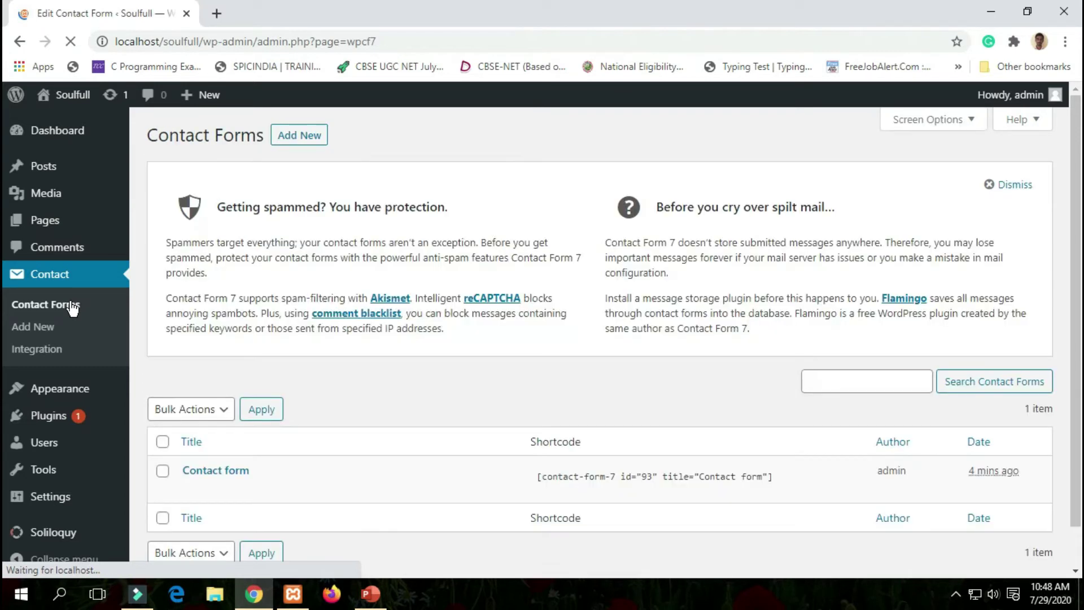
{"action": "scroll", "coordinate": [493, 353], "scroll_direction": "down", "scroll_amount": 1}
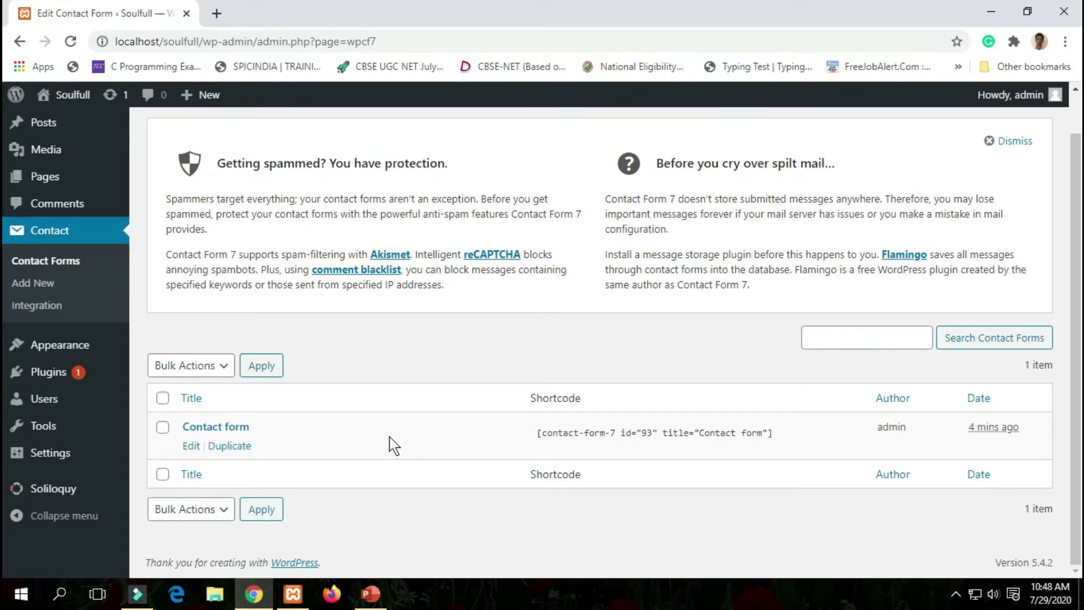
{"action": "left_click", "coordinate": [537, 433]}
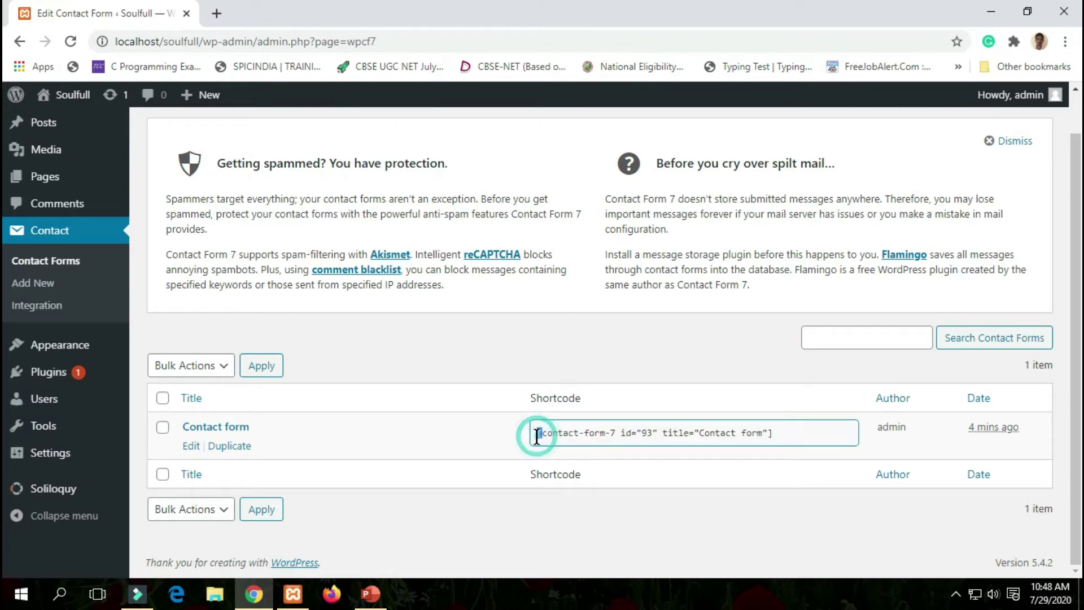
{"action": "left_click", "coordinate": [573, 432]}
{"action": "key", "text": "ctrl+c"}
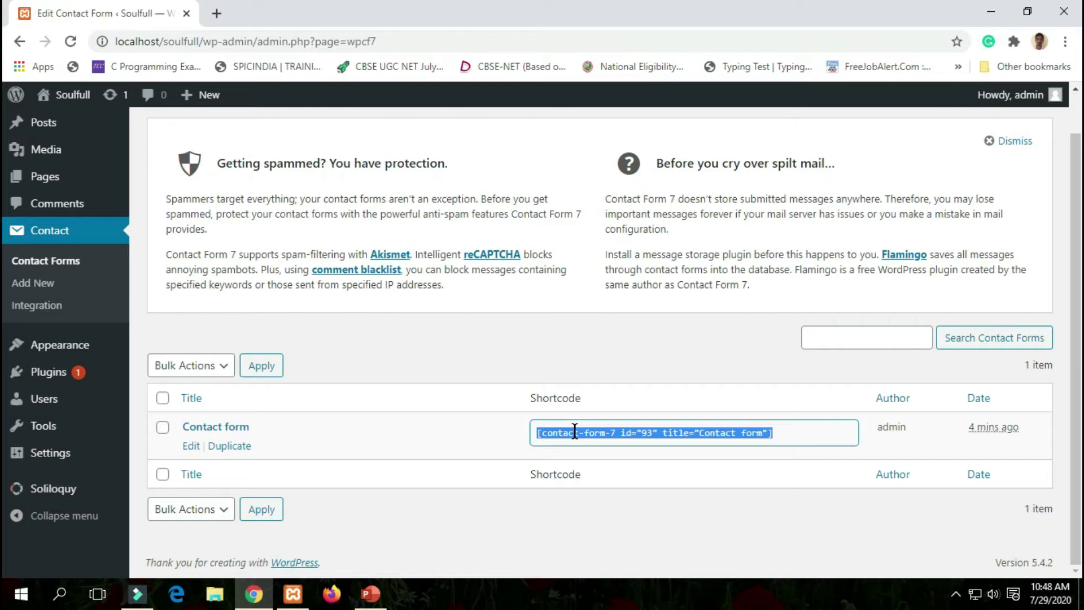
{"action": "left_click", "coordinate": [615, 356]}
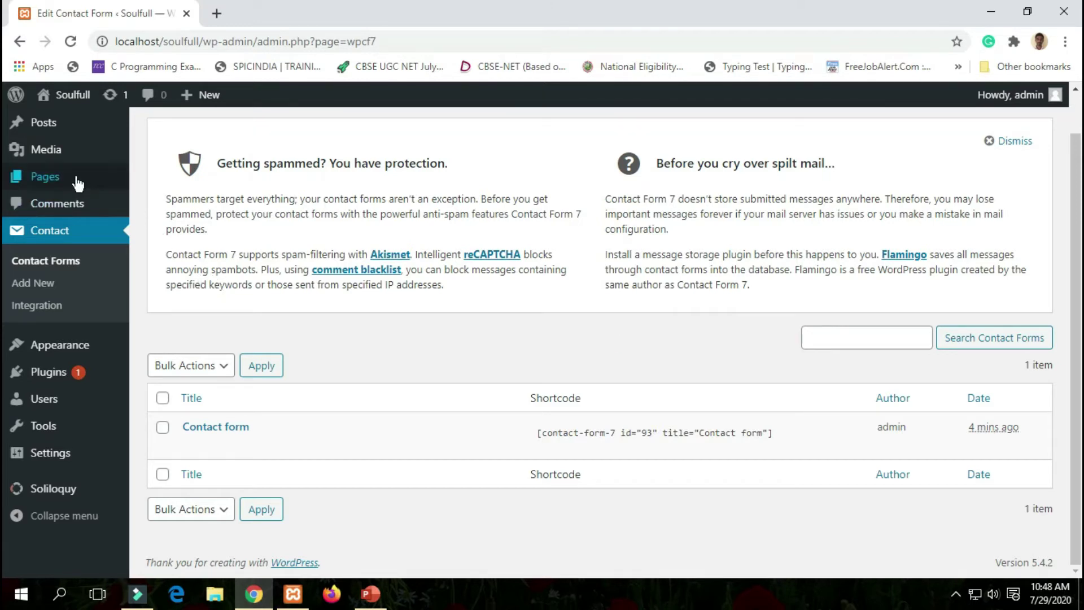
Open the Contact Us page for editing from the list of all pages.
{"action": "mouse_move", "coordinate": [72, 179]}
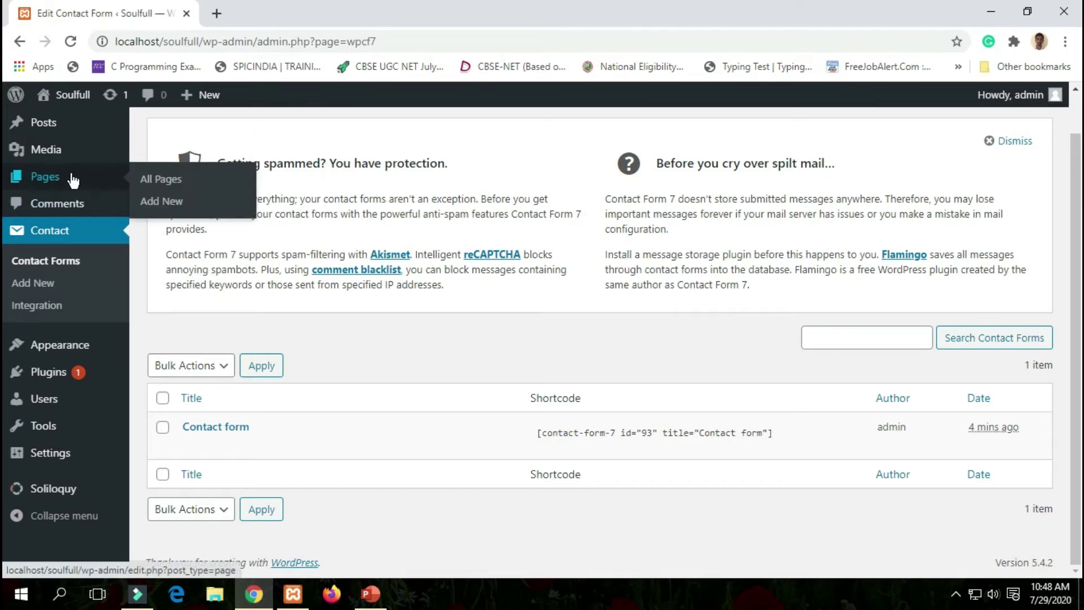
{"action": "left_click", "coordinate": [171, 179]}
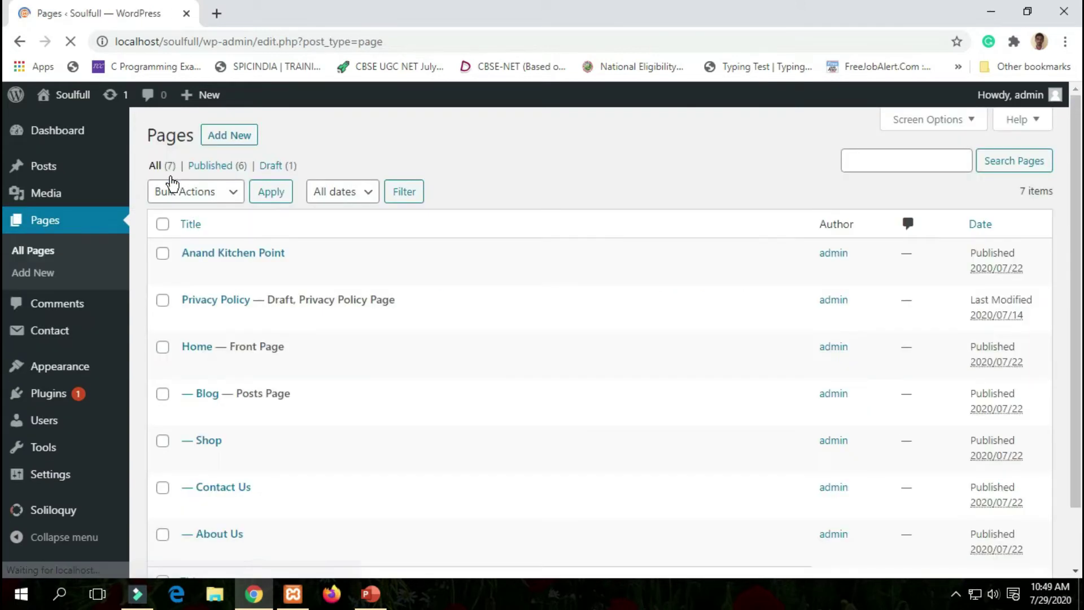
{"action": "scroll", "coordinate": [214, 271], "scroll_direction": "down", "scroll_amount": 3}
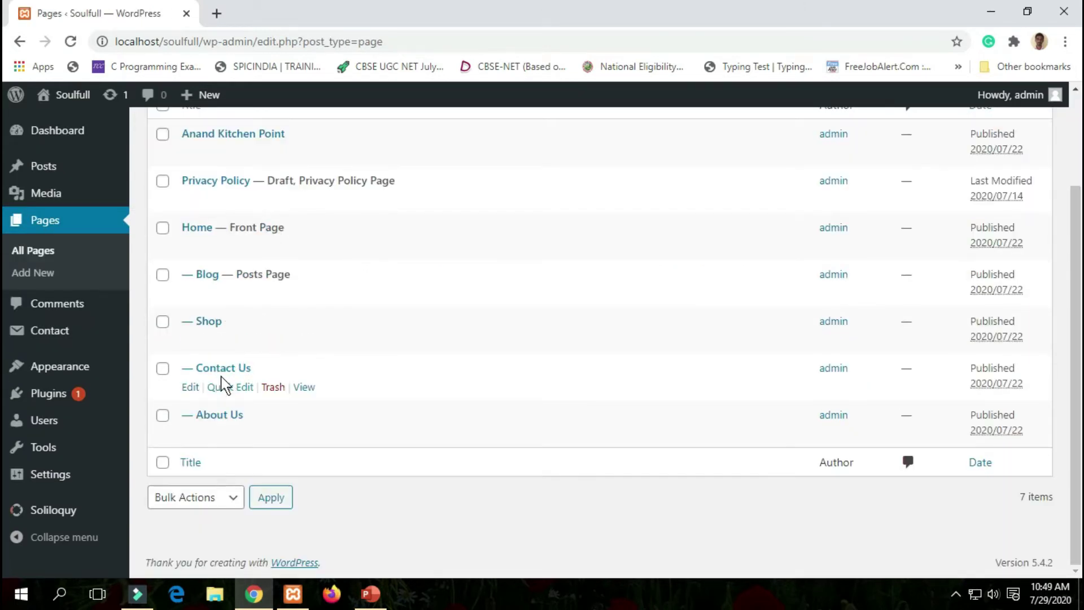
{"action": "left_click", "coordinate": [192, 388]}
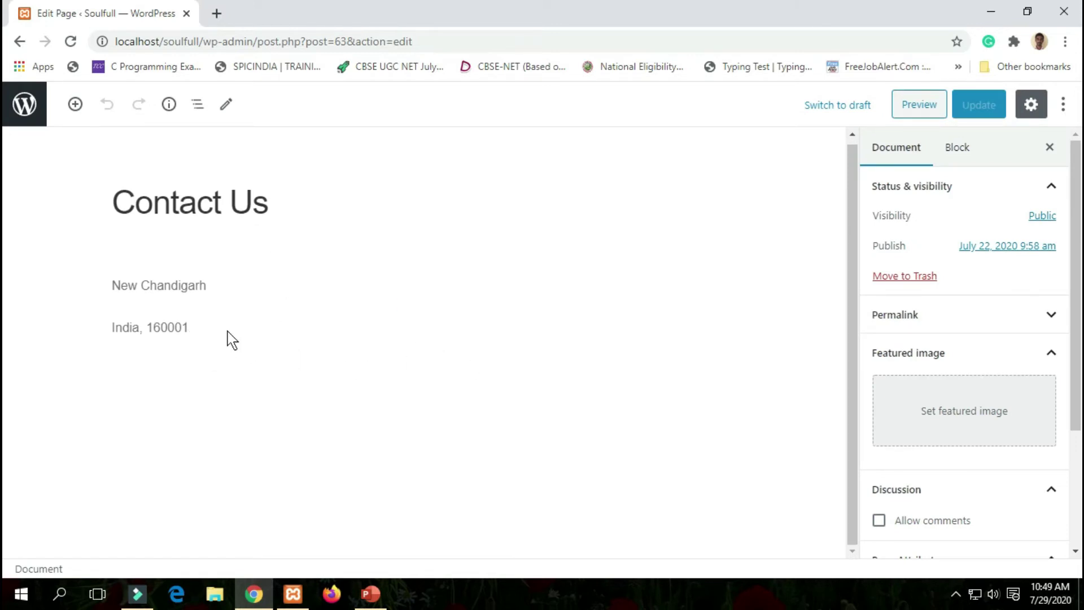
Add a Shortcode block below the address on the Contact Us page and paste [contact-form-7 id="93" title="Contact form"] into it.
{"action": "left_click", "coordinate": [76, 105]}
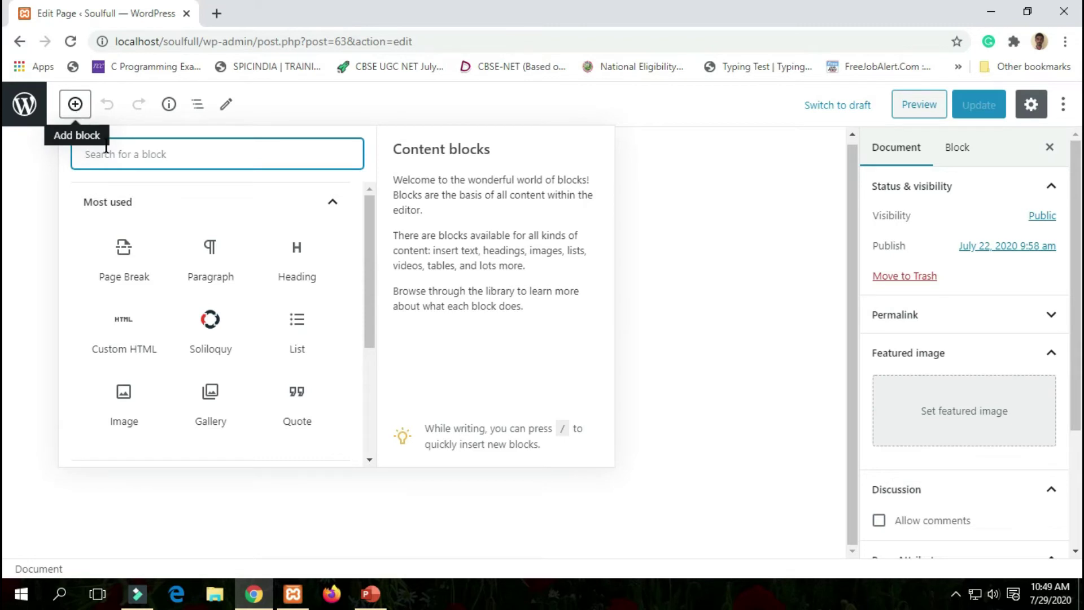
{"action": "scroll", "coordinate": [273, 298], "scroll_direction": "down", "scroll_amount": 4}
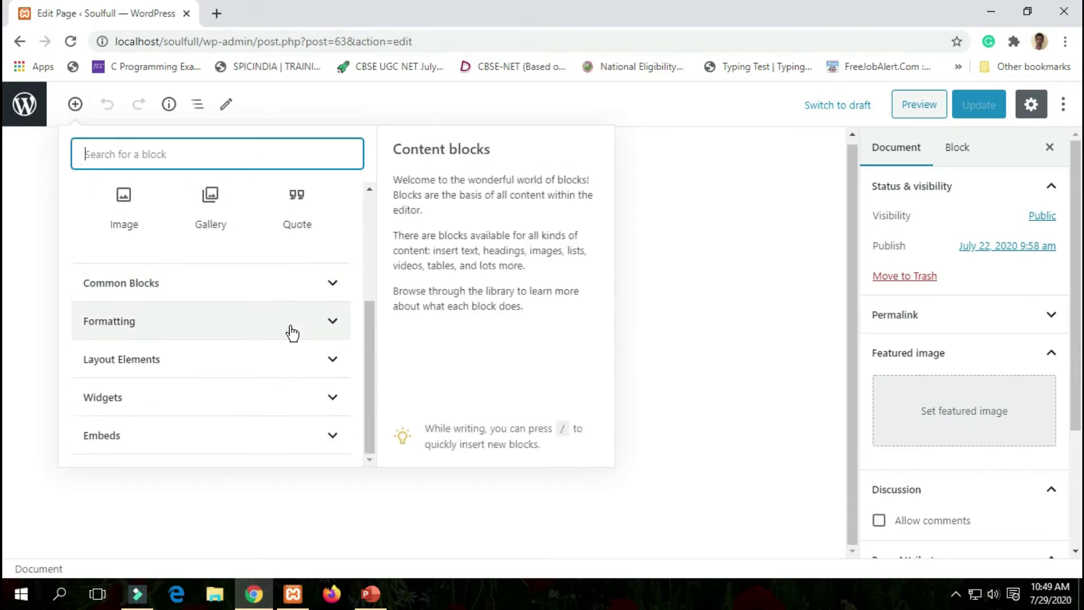
{"action": "left_click", "coordinate": [332, 397]}
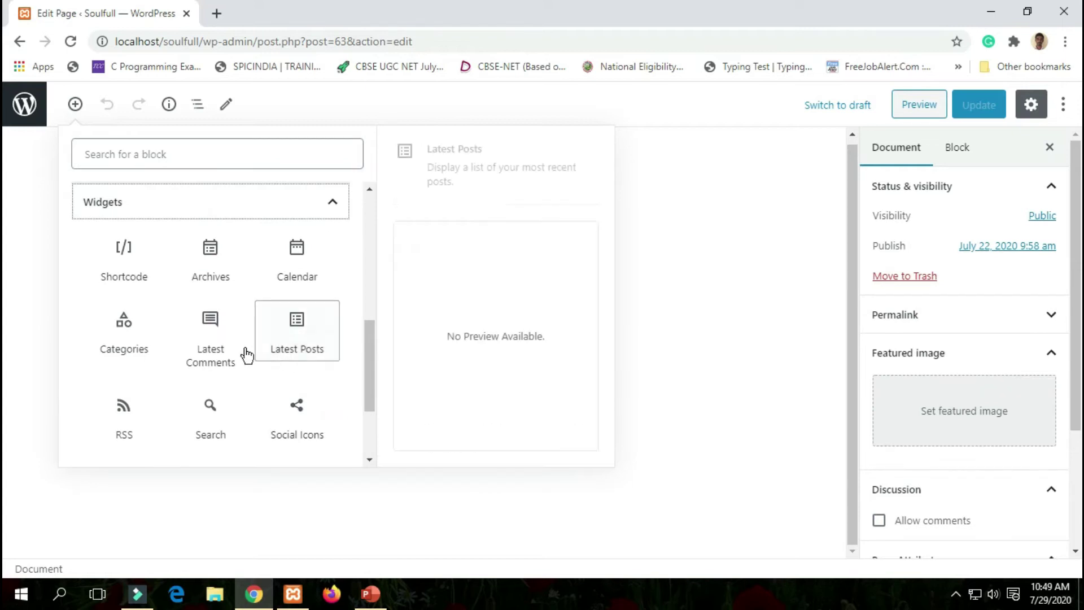
{"action": "left_click", "coordinate": [130, 271]}
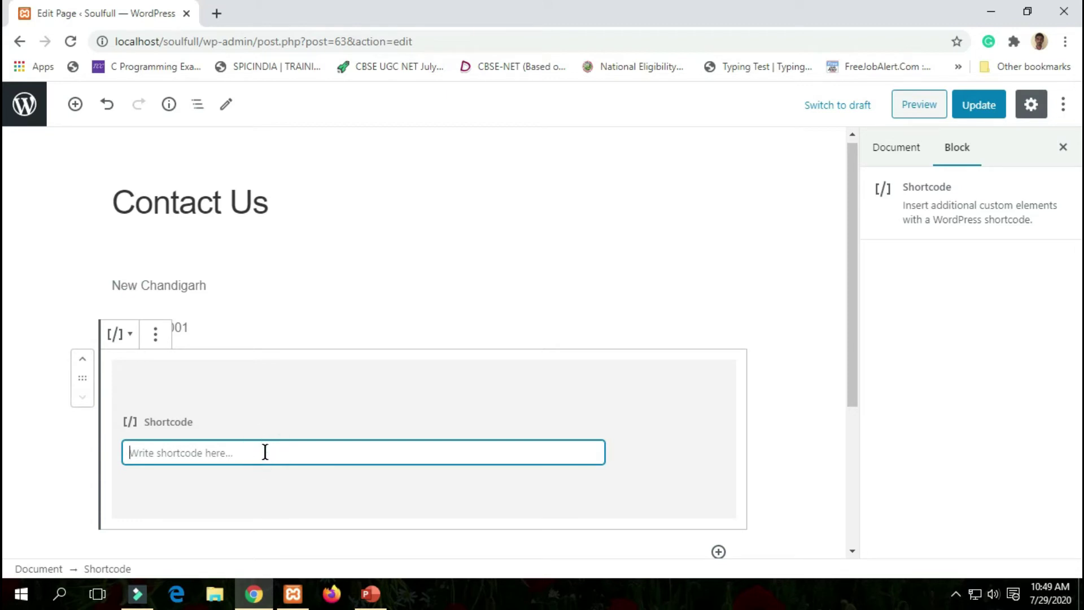
{"action": "key", "text": "ctrl+v"}
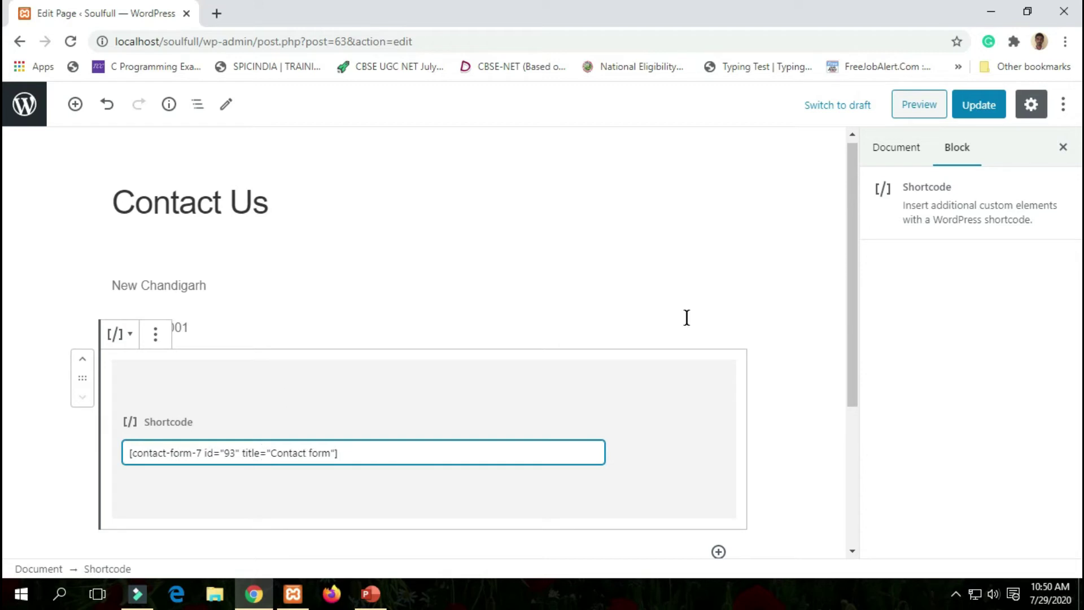
{"action": "left_click", "coordinate": [788, 308]}
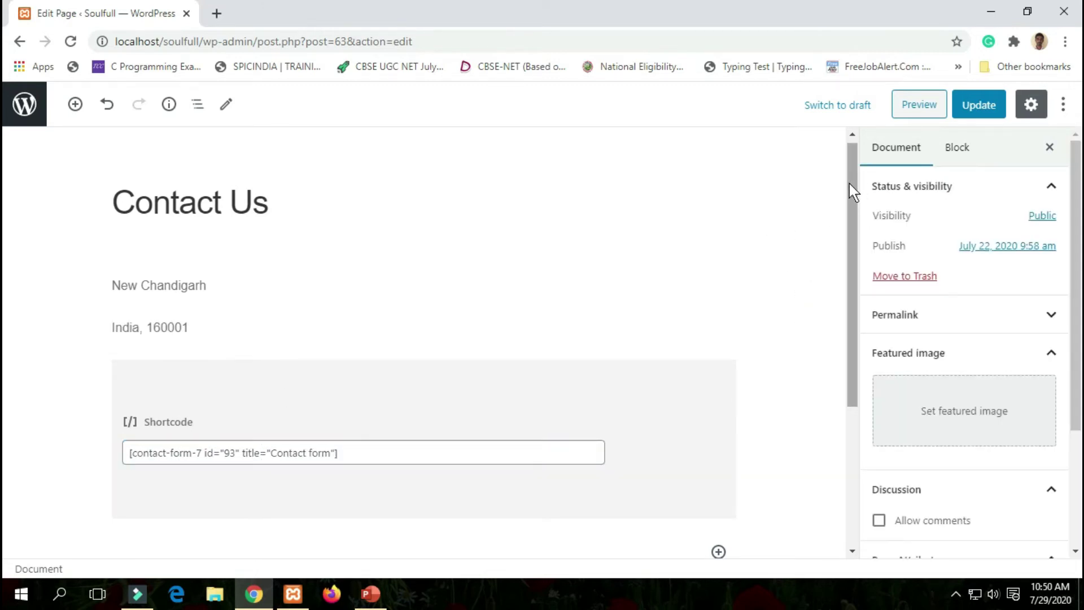
Update the Contact Us page and open the published page on the site.
{"action": "left_click", "coordinate": [970, 109]}
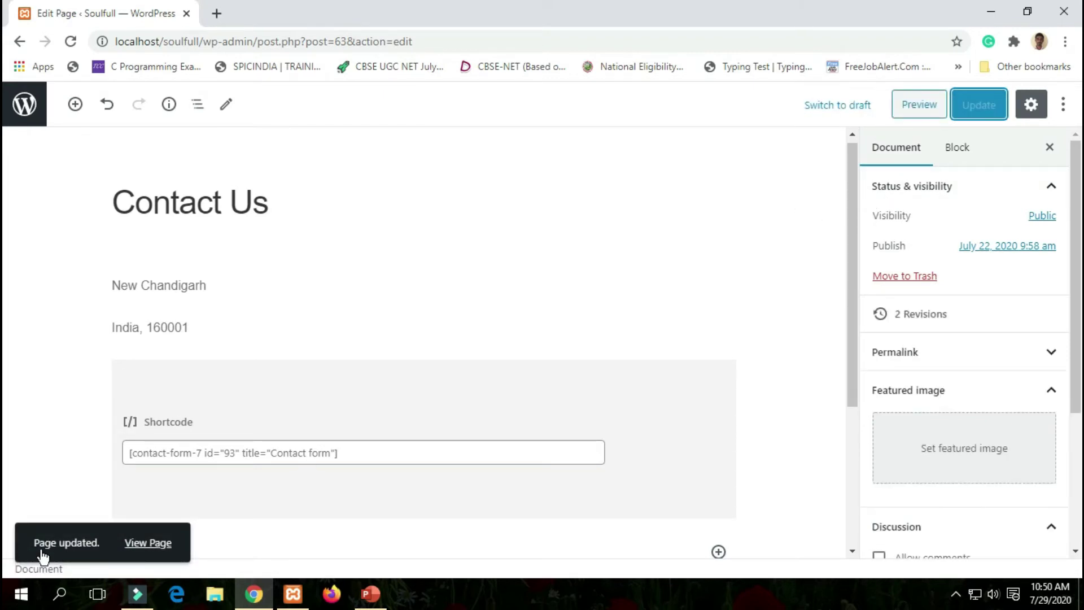
{"action": "left_click", "coordinate": [159, 545]}
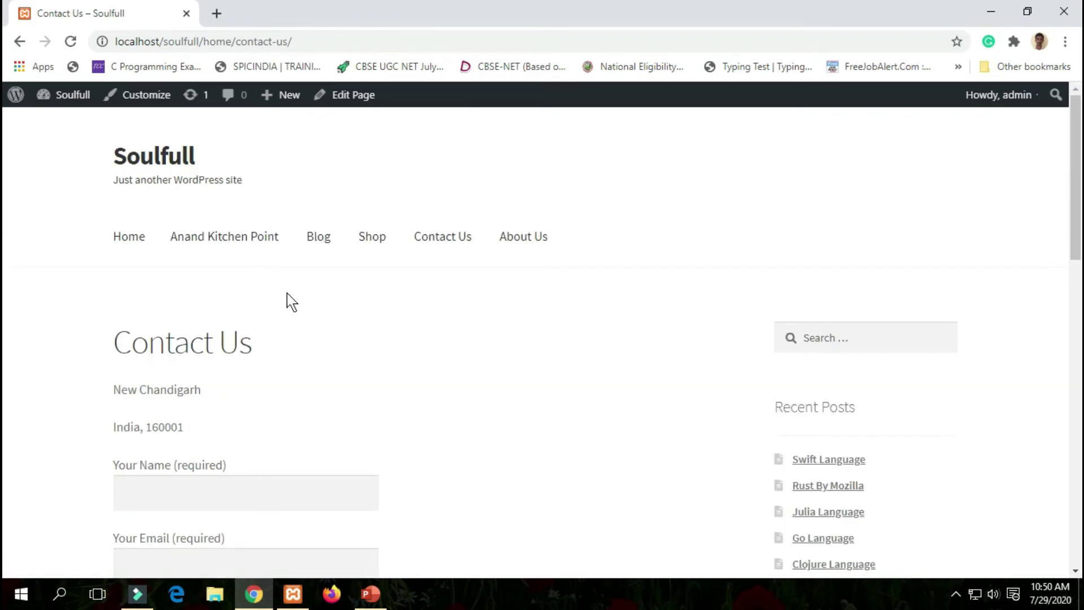
Examine the embedded contact form on the published page, from the name, email and subject fields to the message box and Send button.
{"action": "scroll", "coordinate": [307, 286], "scroll_direction": "down", "scroll_amount": 3}
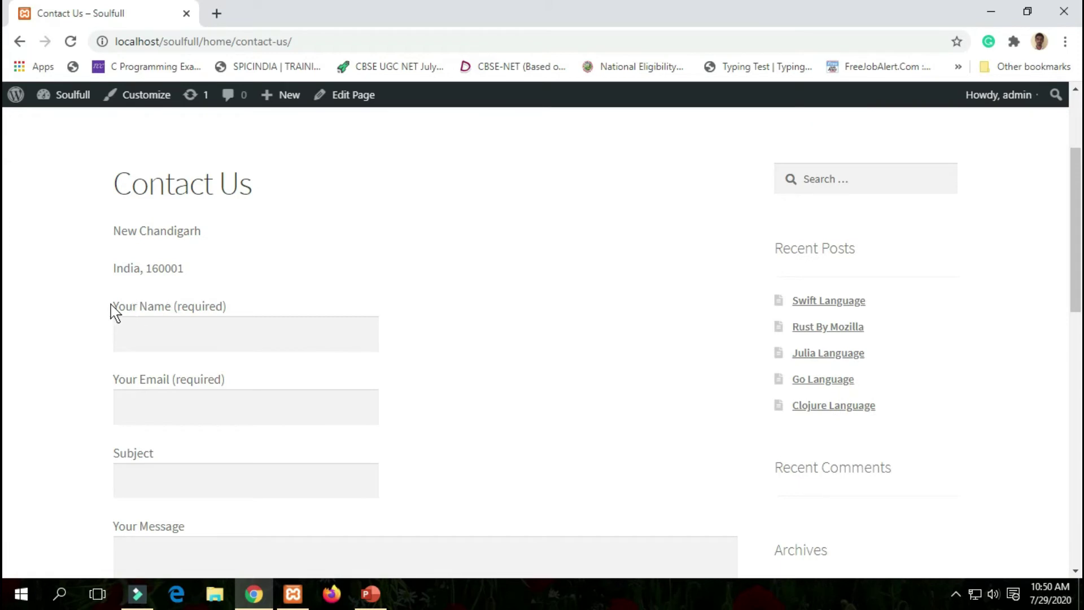
{"action": "left_click_drag", "start_coordinate": [111, 303], "coordinate": [382, 516]}
{"action": "left_click", "coordinate": [486, 341]}
{"action": "left_click", "coordinate": [137, 330]}
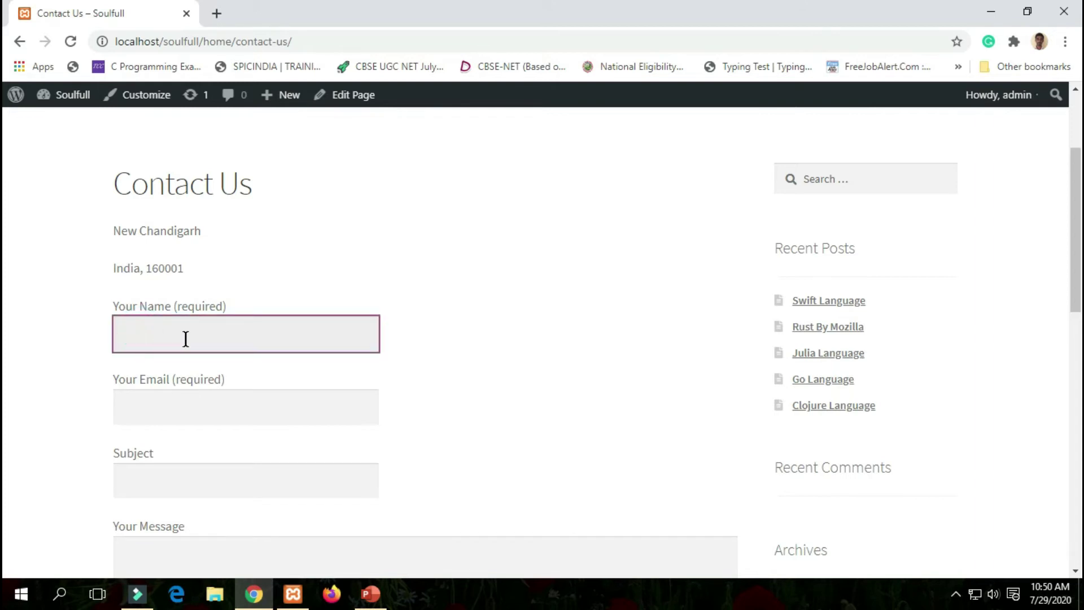
{"action": "scroll", "coordinate": [184, 339], "scroll_direction": "down", "scroll_amount": 3}
{"action": "left_click", "coordinate": [185, 242]}
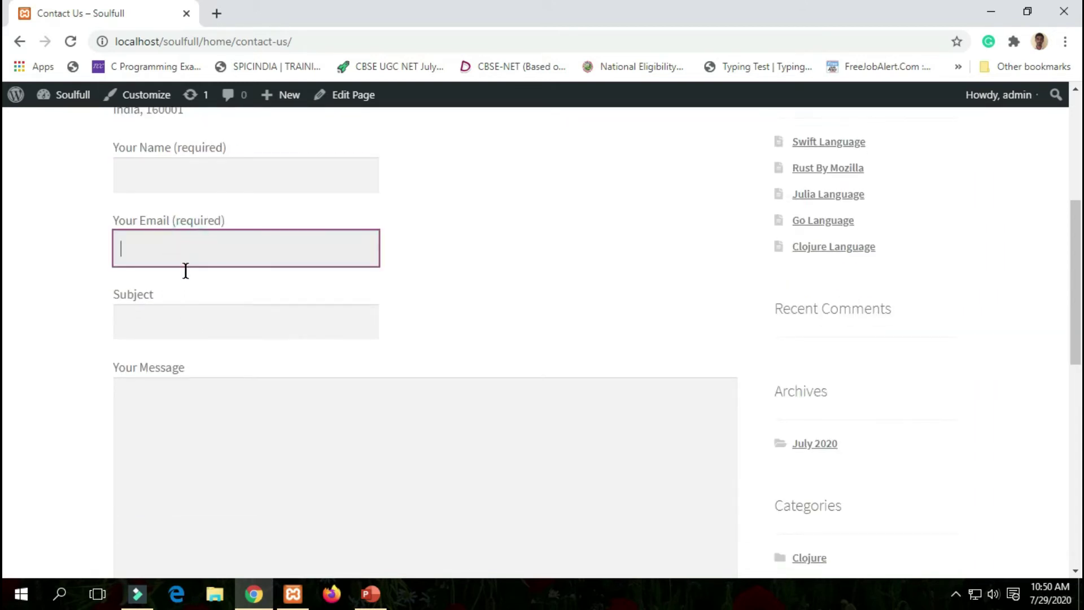
{"action": "left_click", "coordinate": [177, 320]}
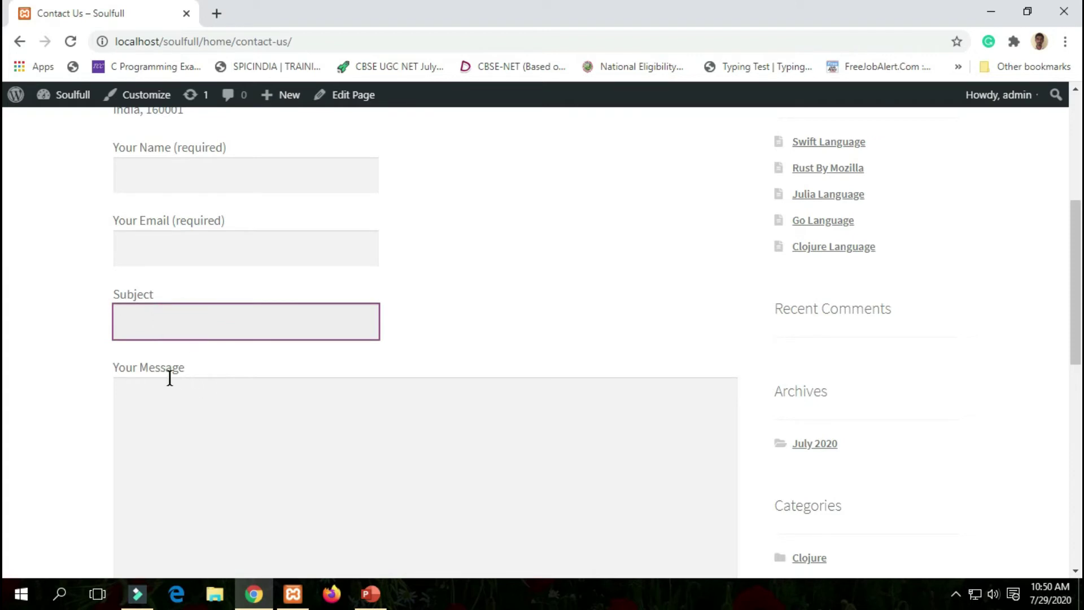
{"action": "scroll", "coordinate": [158, 405], "scroll_direction": "down", "scroll_amount": 3}
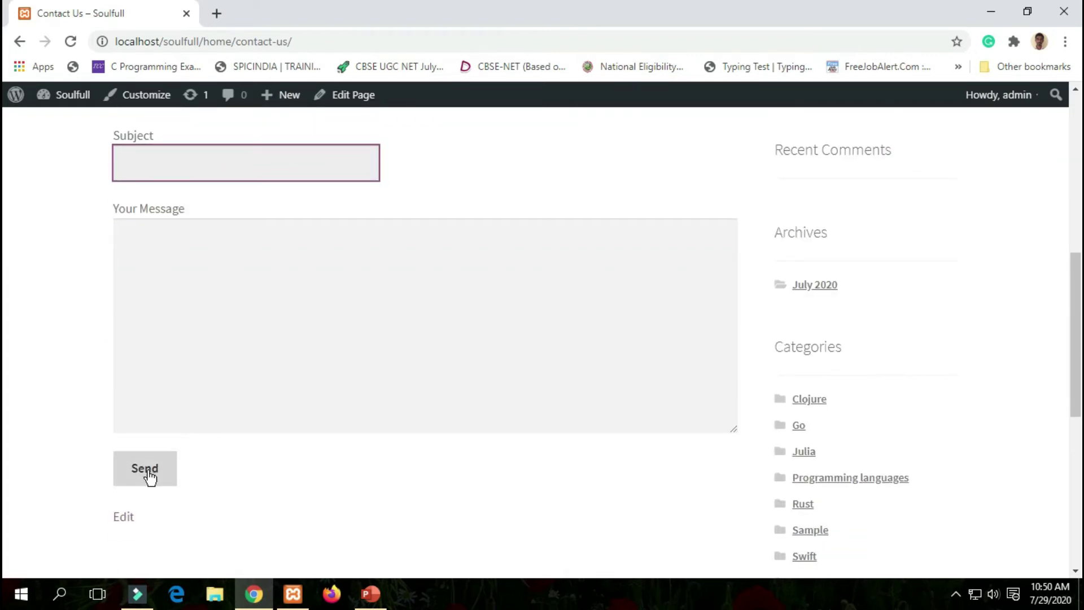
{"action": "scroll", "coordinate": [270, 345], "scroll_direction": "up", "scroll_amount": 6}
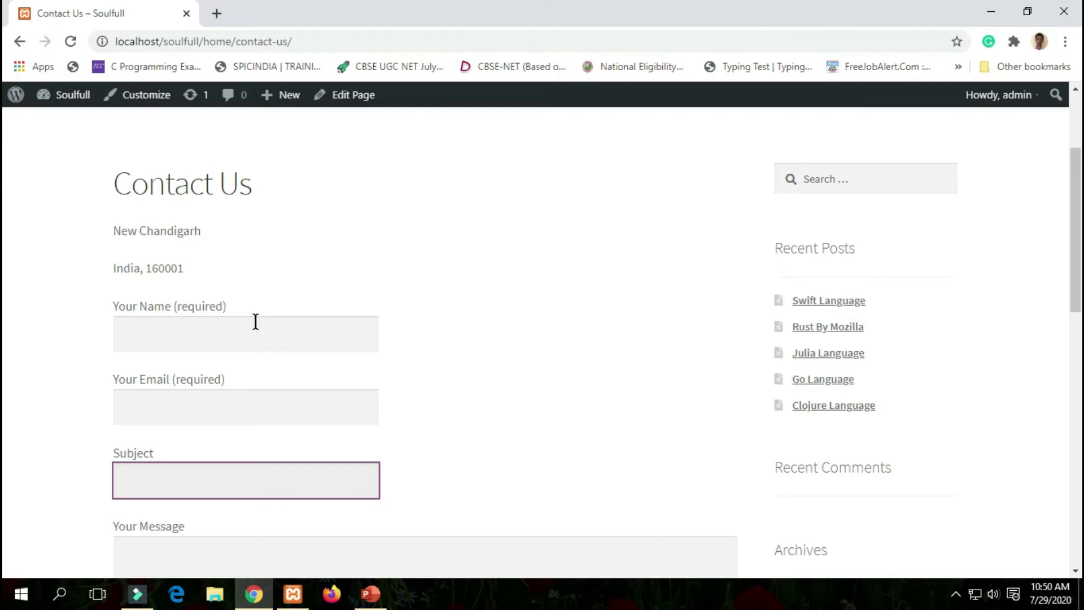
{"action": "scroll", "coordinate": [241, 305], "scroll_direction": "up", "scroll_amount": 3}
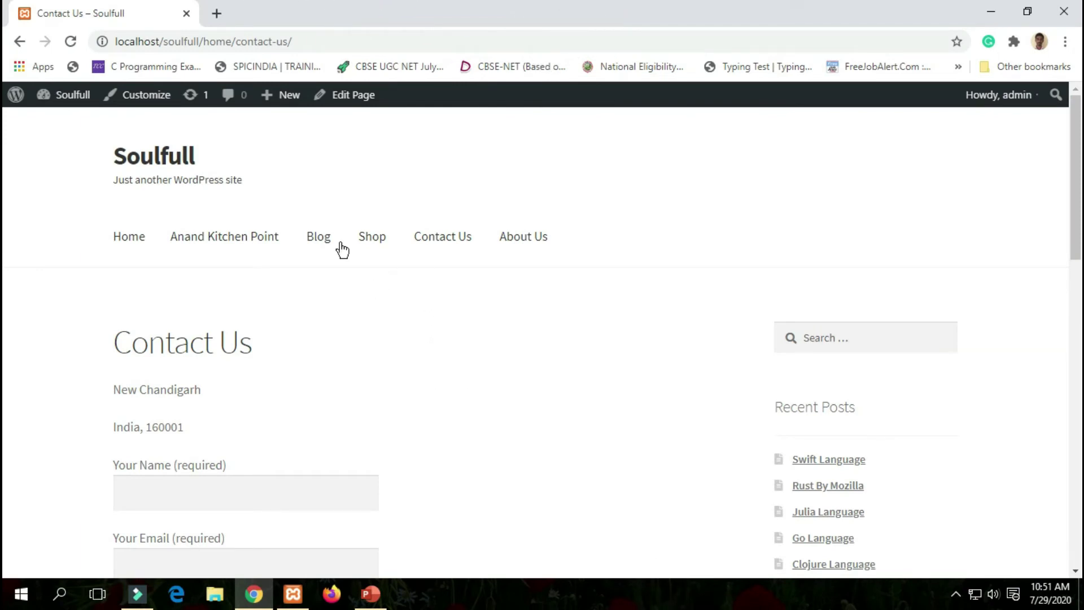
Search Google for "woocommerce wordpress plugin" in a new browser tab and open the WooCommerce plugin page on WordPress.org.
{"action": "left_click", "coordinate": [217, 14]}
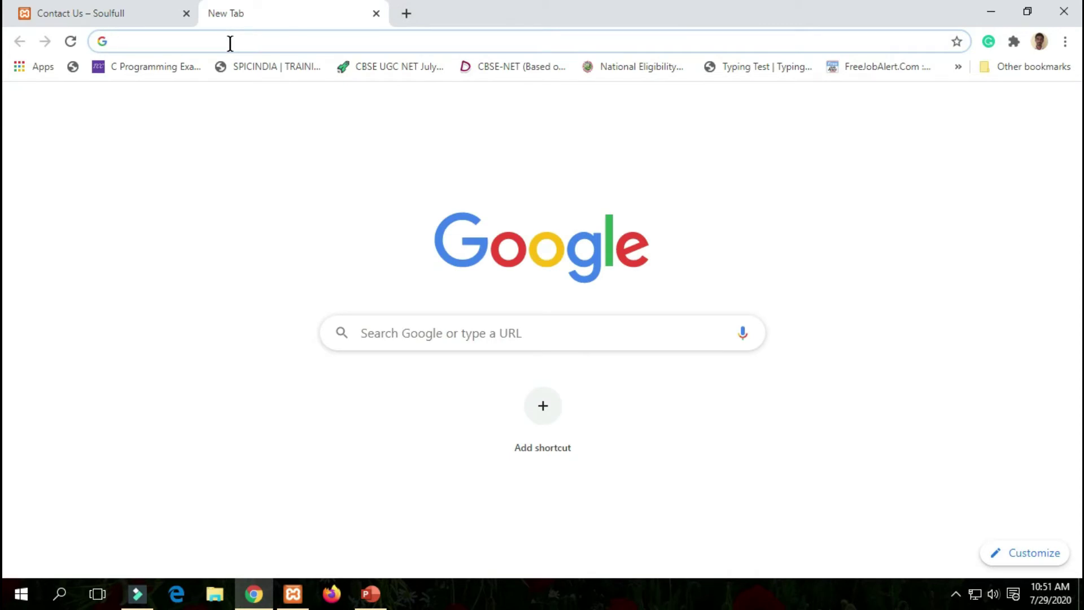
{"action": "type", "text": "w"}
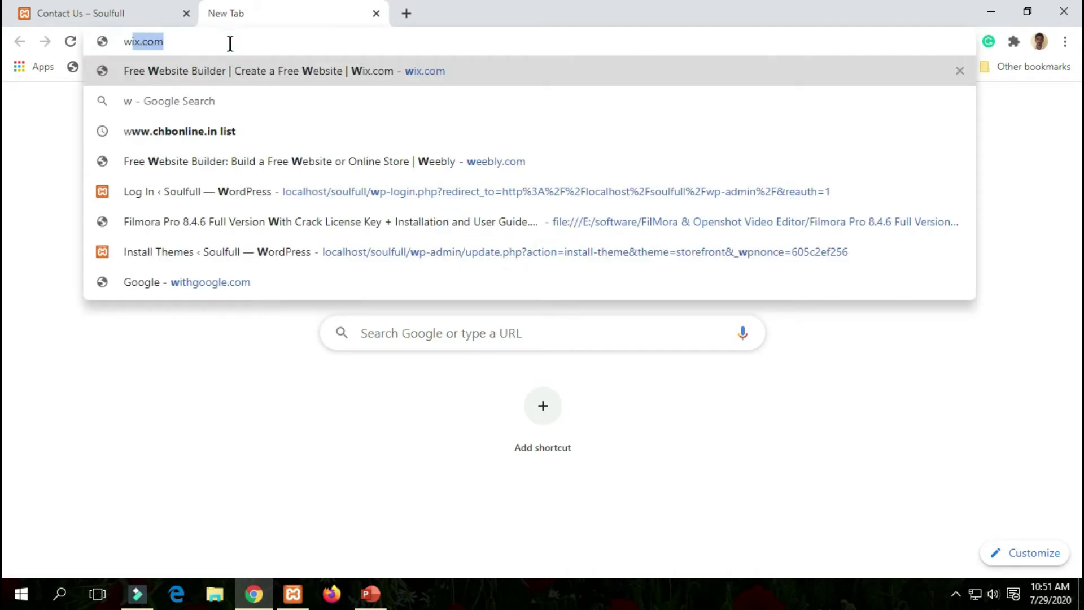
{"action": "type", "text": "oo"}
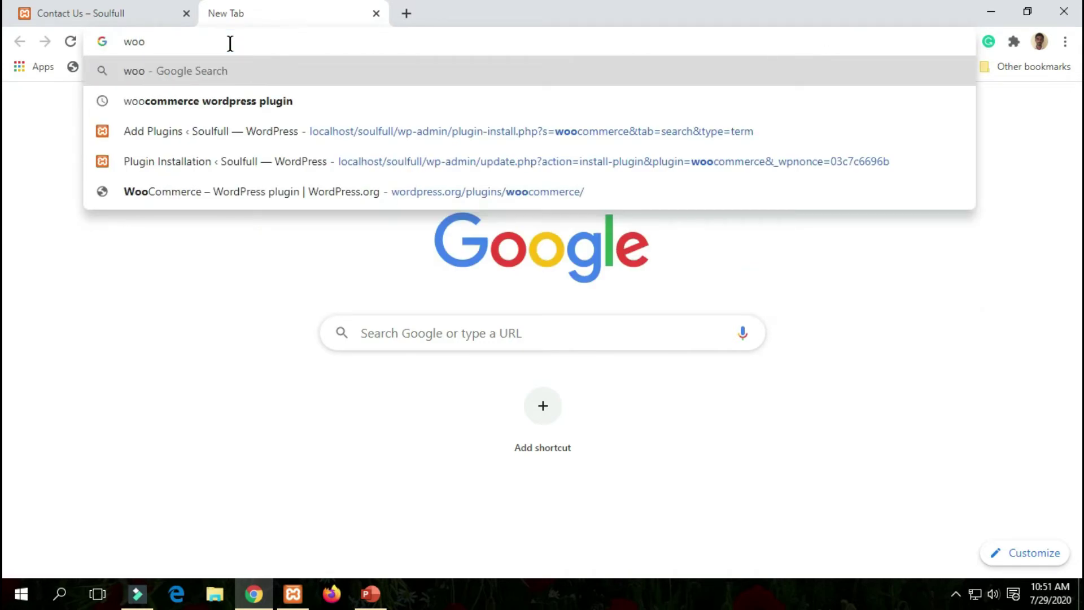
{"action": "key", "text": "Down"}
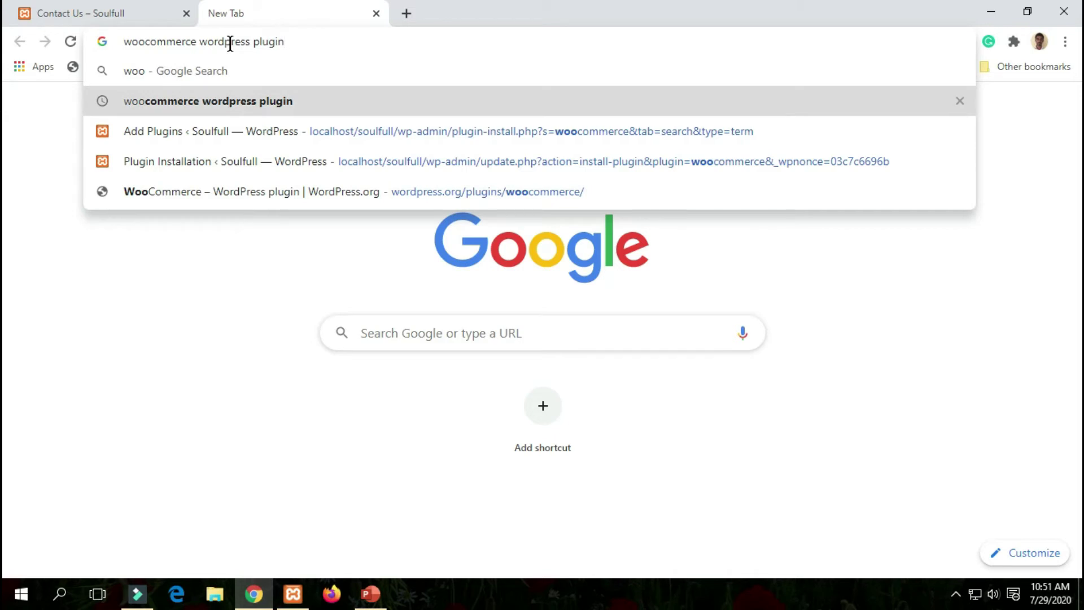
{"action": "key", "text": "Return"}
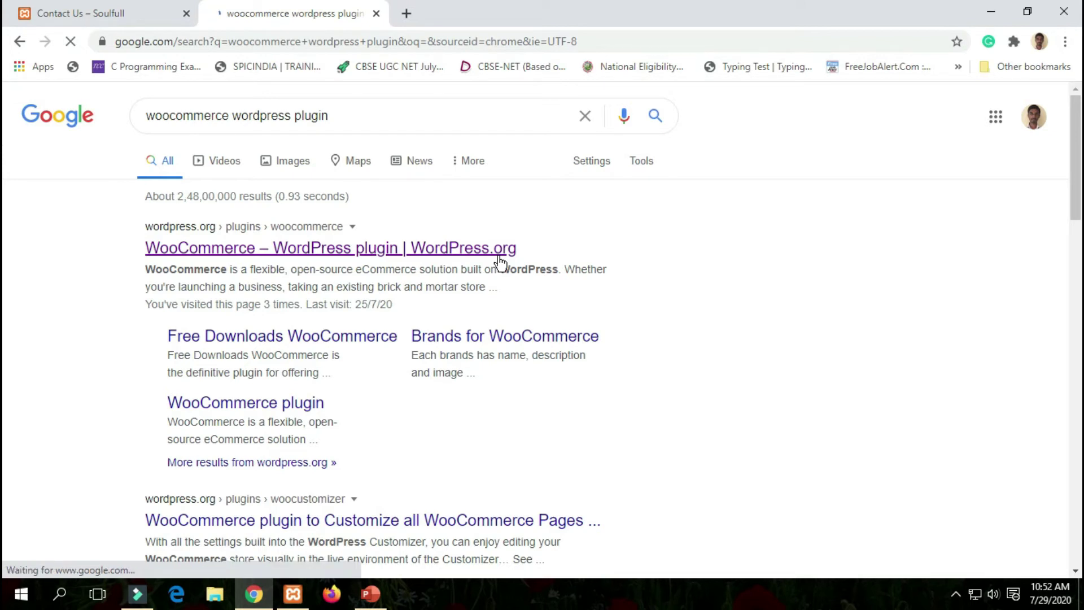
{"action": "left_click", "coordinate": [314, 250]}
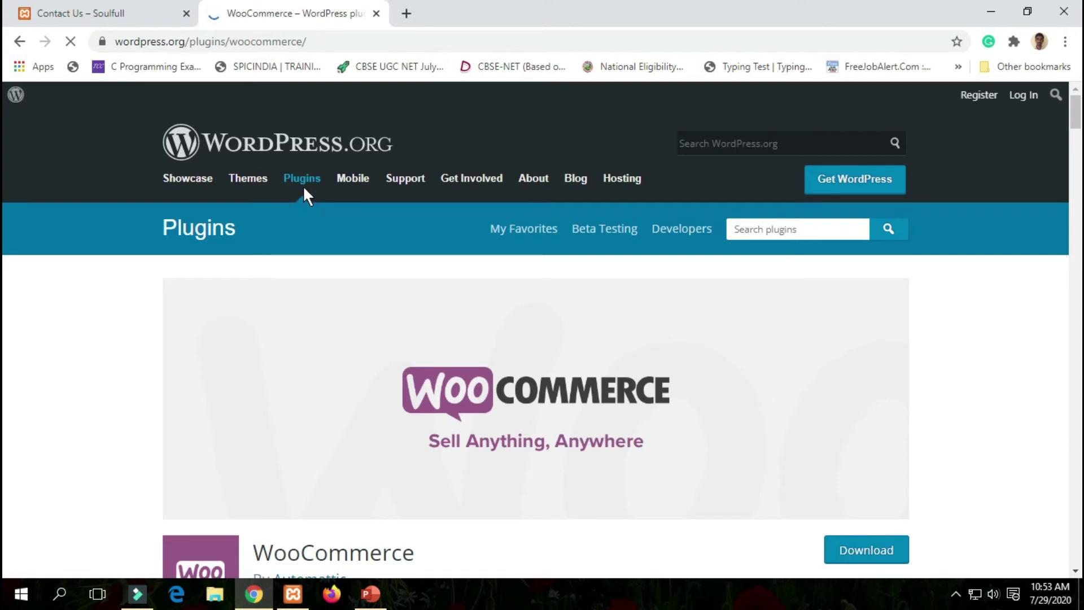
Download the WooCommerce plugin as woocommerce.4.3.1 and save the zip in the Downloads folder.
{"action": "scroll", "coordinate": [339, 226], "scroll_direction": "down", "scroll_amount": 3}
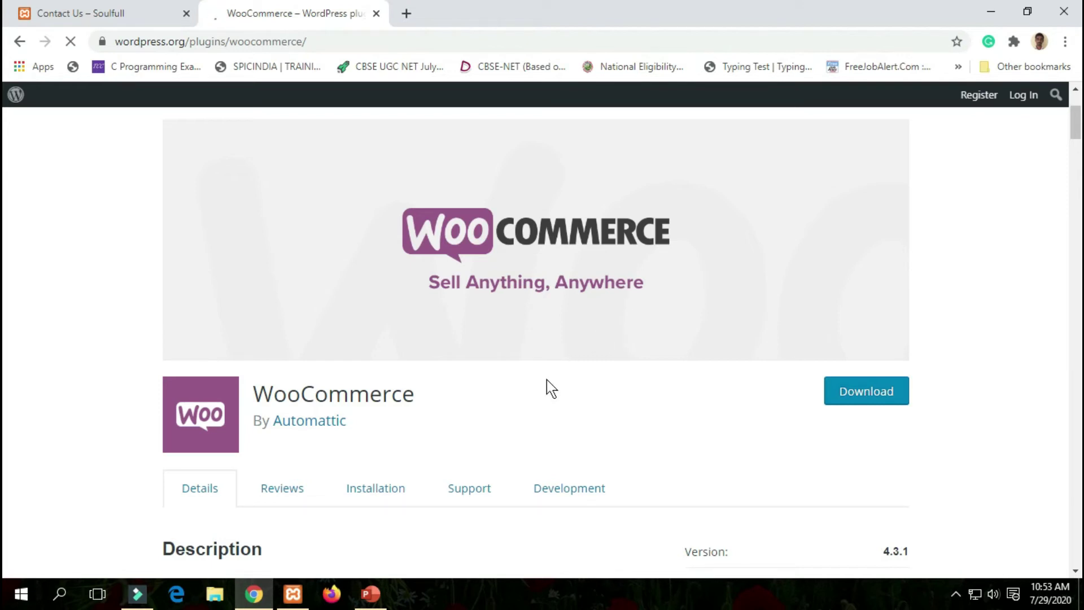
{"action": "scroll", "coordinate": [547, 379], "scroll_direction": "down", "scroll_amount": 3}
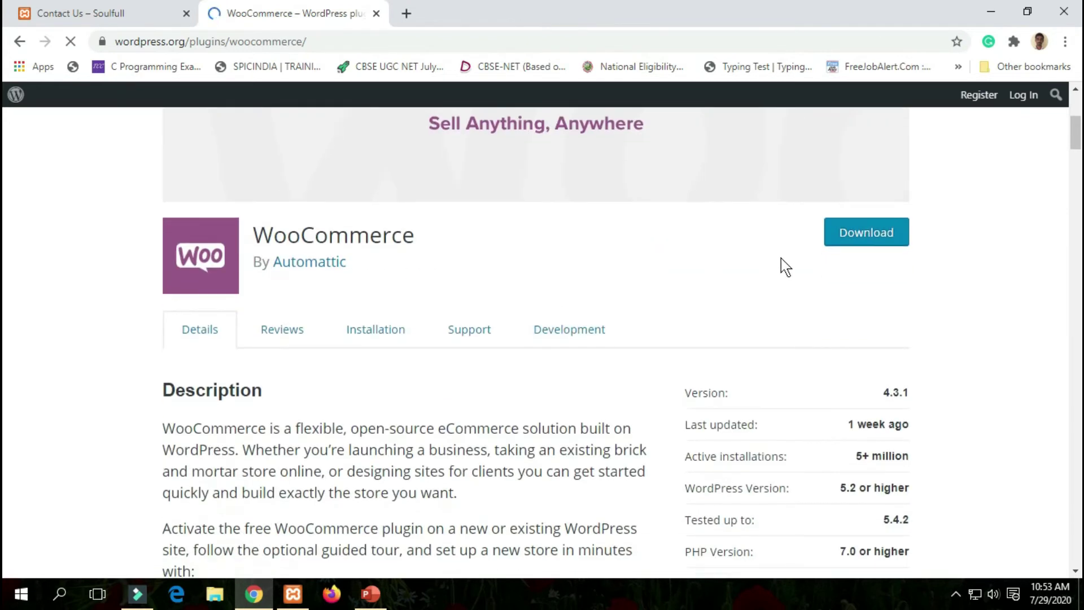
{"action": "left_click", "coordinate": [845, 247]}
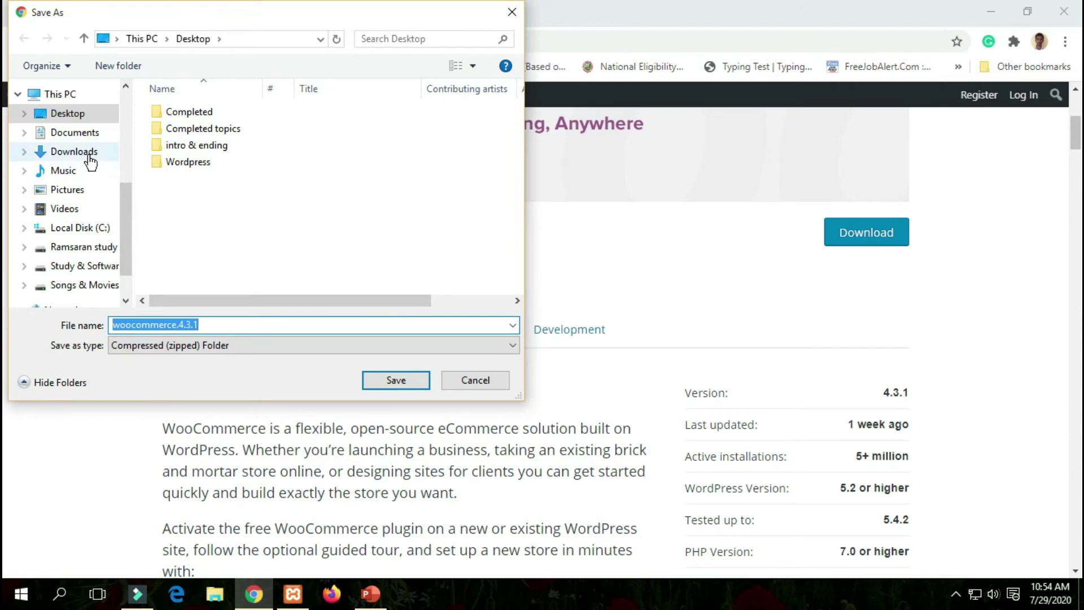
{"action": "left_click", "coordinate": [74, 151]}
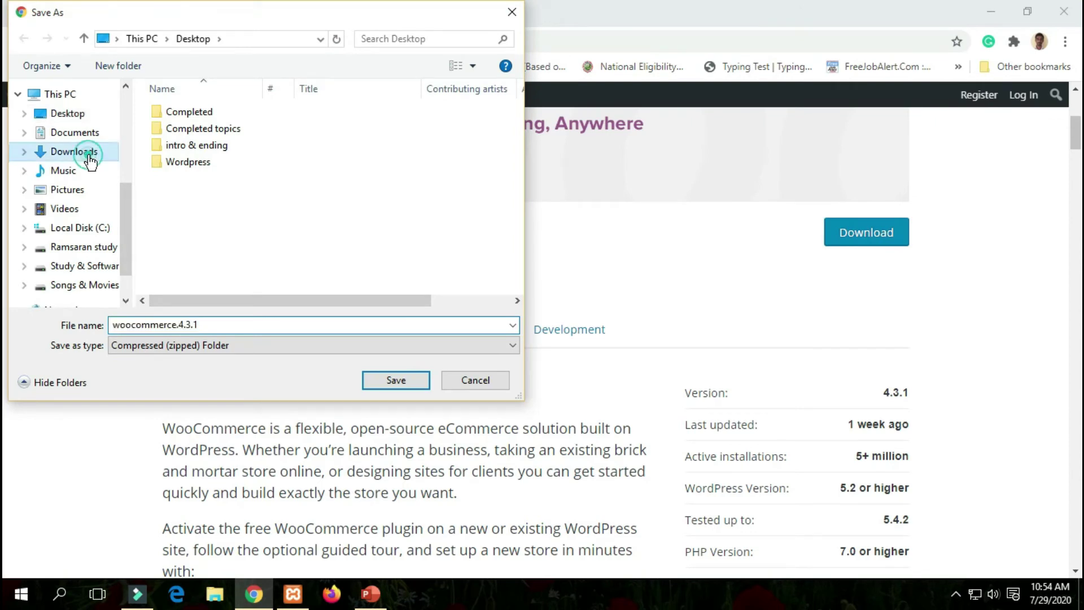
{"action": "left_click", "coordinate": [396, 381]}
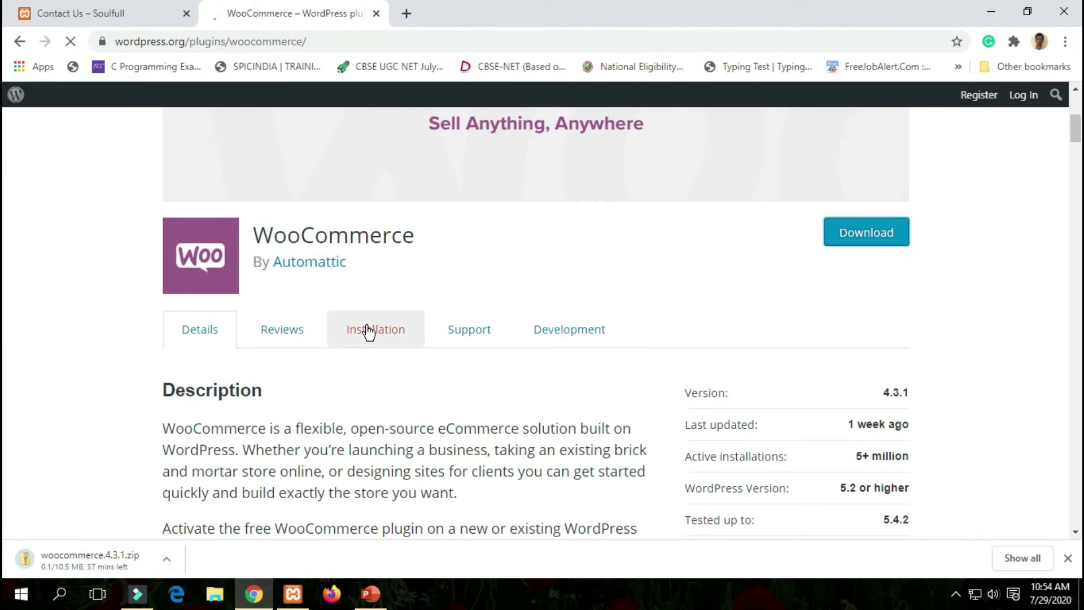
Return to the Google results, search for "woocommerce admin wordpress plugin" and open the WooCommerce Admin page on WordPress.org.
{"action": "left_click", "coordinate": [19, 43]}
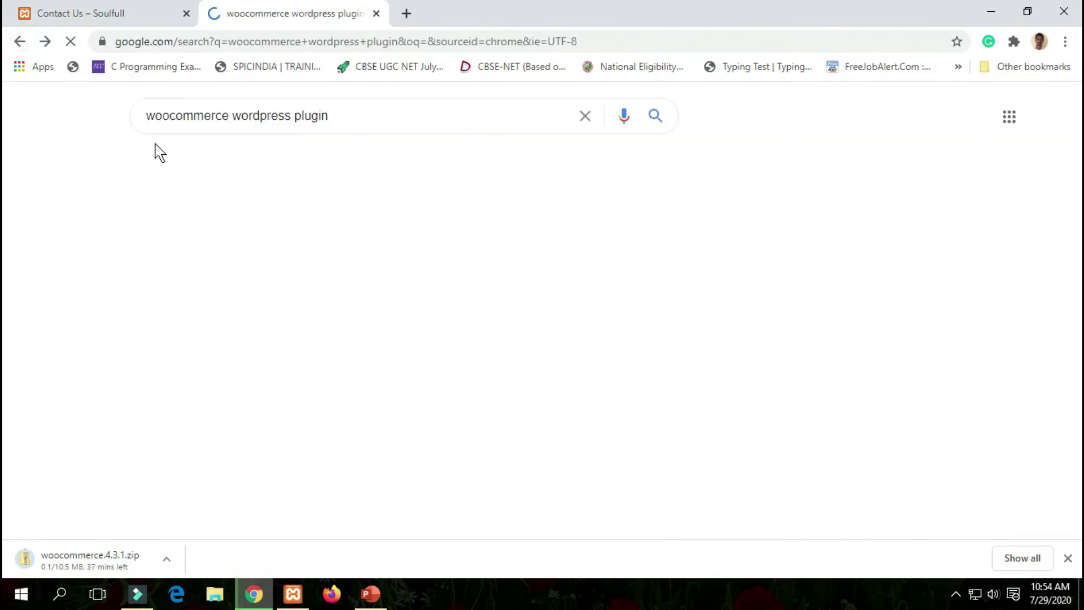
{"action": "left_click", "coordinate": [231, 116]}
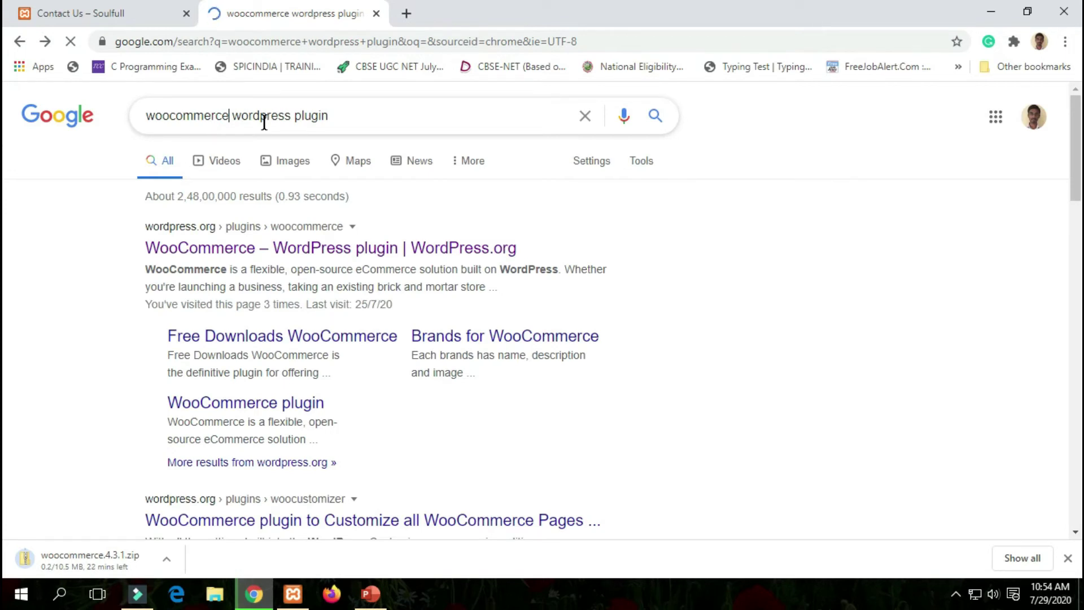
{"action": "left_click", "coordinate": [294, 120]}
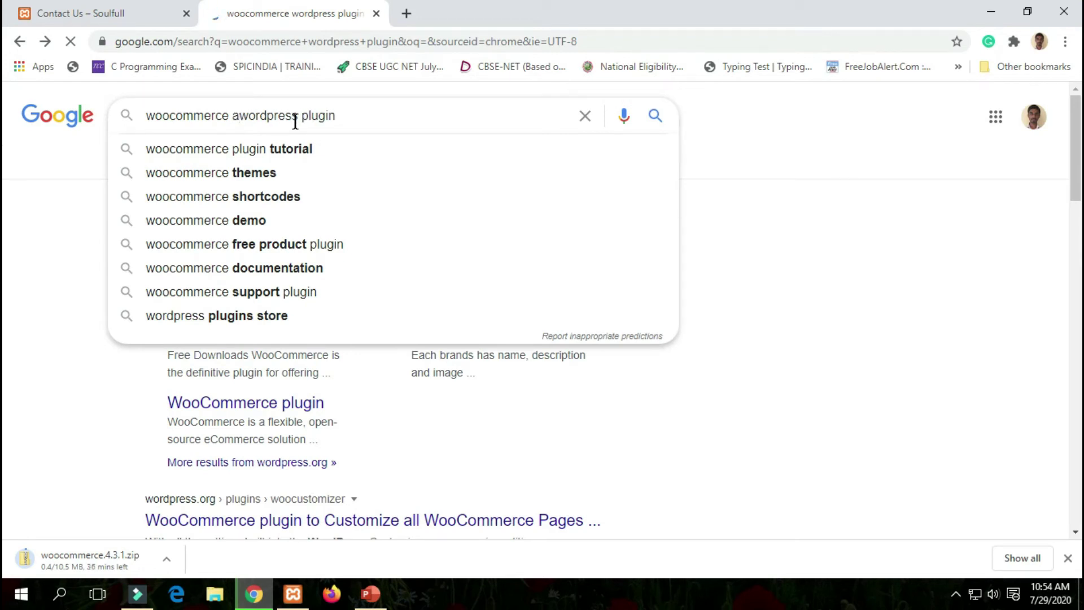
{"action": "type", "text": "dmin"}
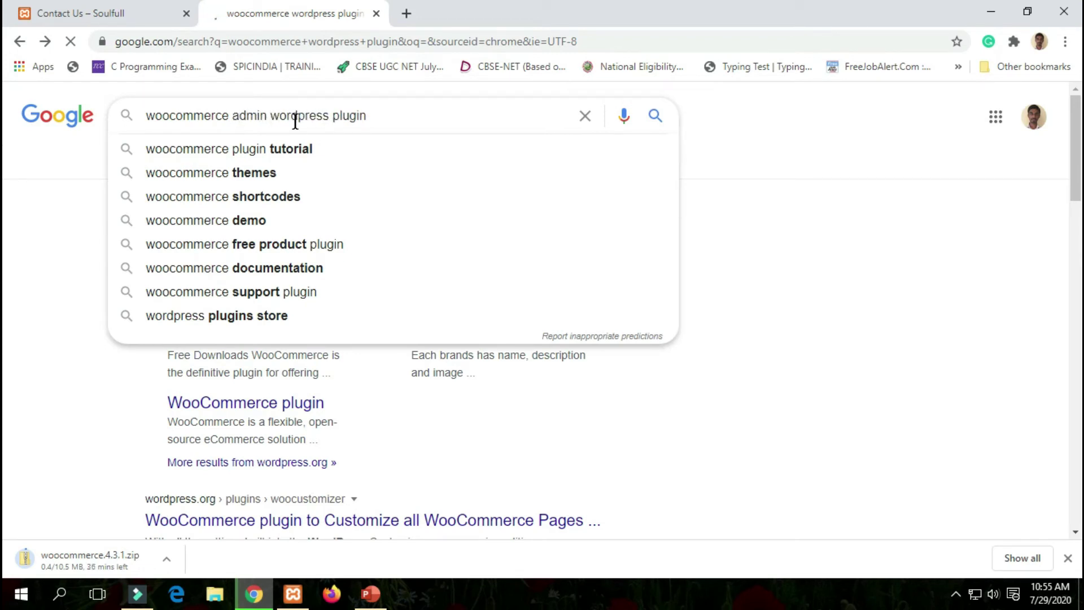
{"action": "left_click", "coordinate": [655, 116]}
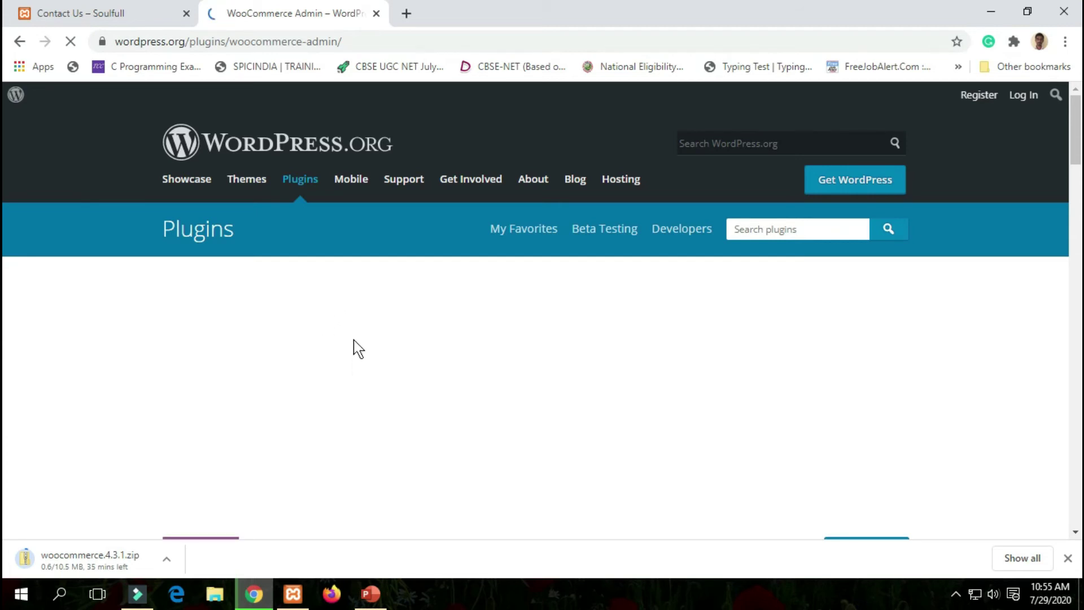
Review the WooCommerce Admin plugin details and download it as woocommerce-admin.1.3.1 into the Downloads folder.
{"action": "scroll", "coordinate": [359, 348], "scroll_direction": "down", "scroll_amount": 3}
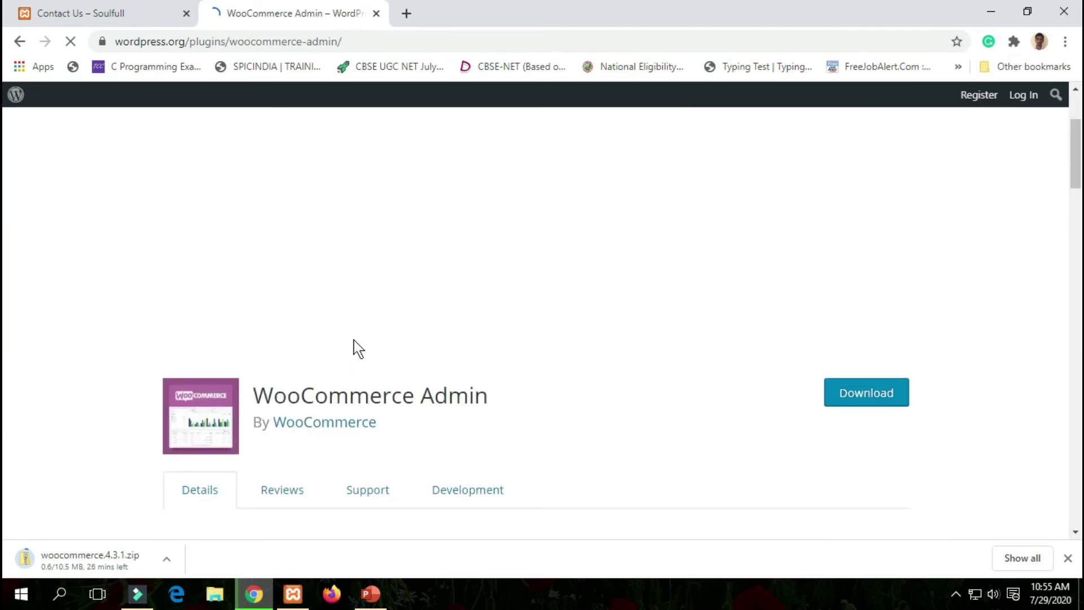
{"action": "scroll", "coordinate": [354, 340], "scroll_direction": "down", "scroll_amount": 3}
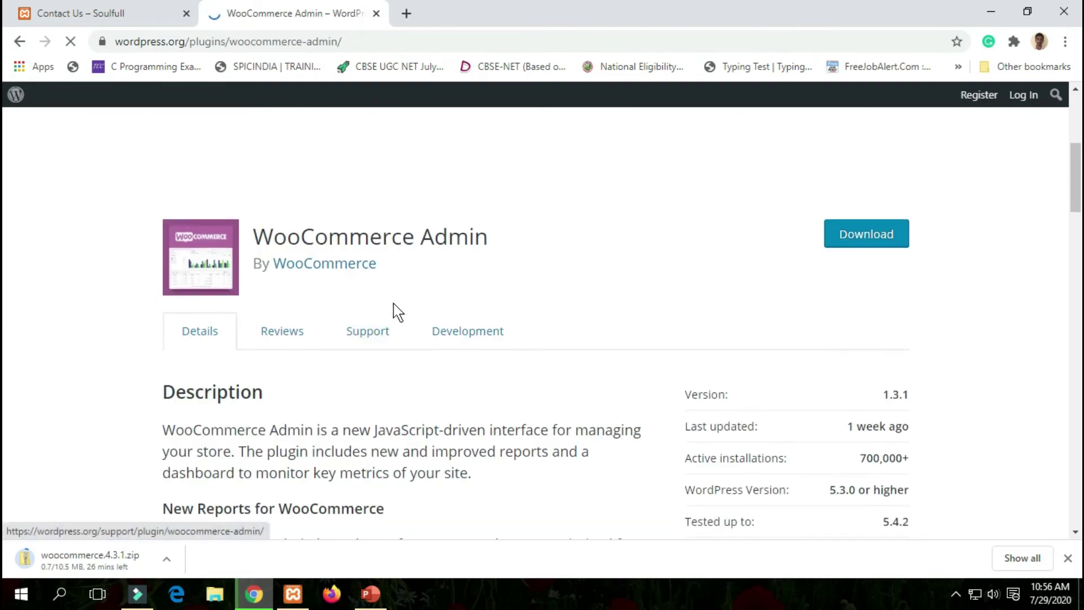
{"action": "scroll", "coordinate": [421, 364], "scroll_direction": "down", "scroll_amount": 6}
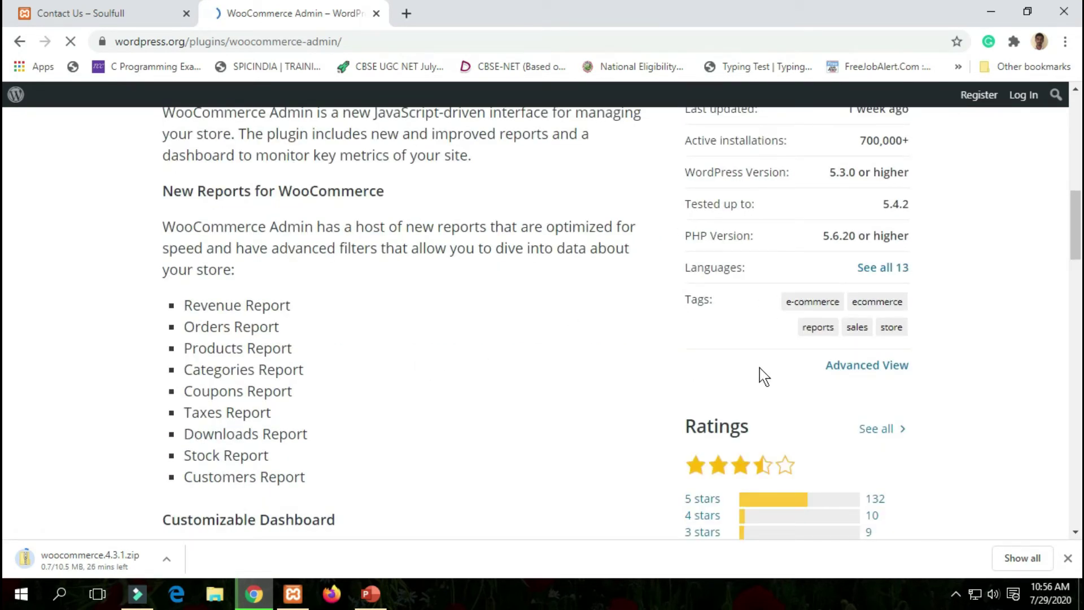
{"action": "scroll", "coordinate": [757, 246], "scroll_direction": "up", "scroll_amount": 3}
{"action": "scroll", "coordinate": [744, 177], "scroll_direction": "up", "scroll_amount": 3}
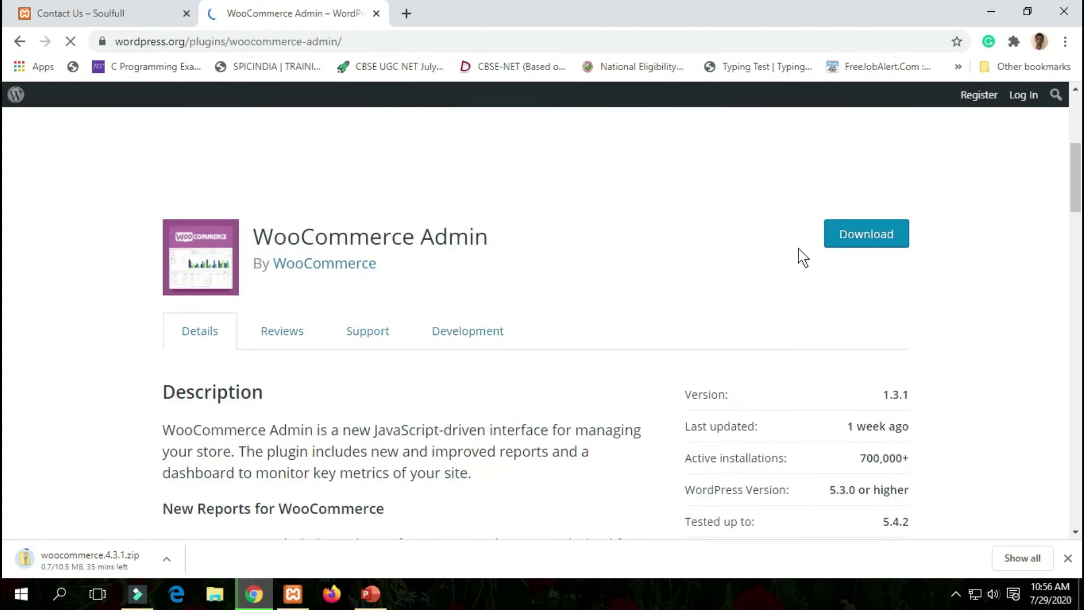
{"action": "left_click", "coordinate": [884, 248]}
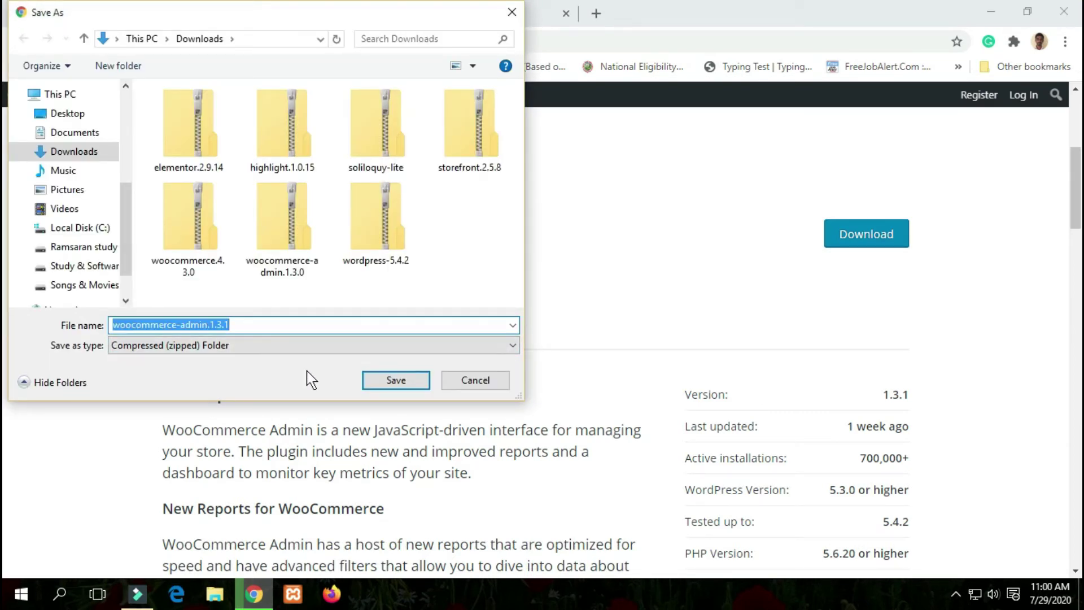
{"action": "left_click", "coordinate": [387, 383]}
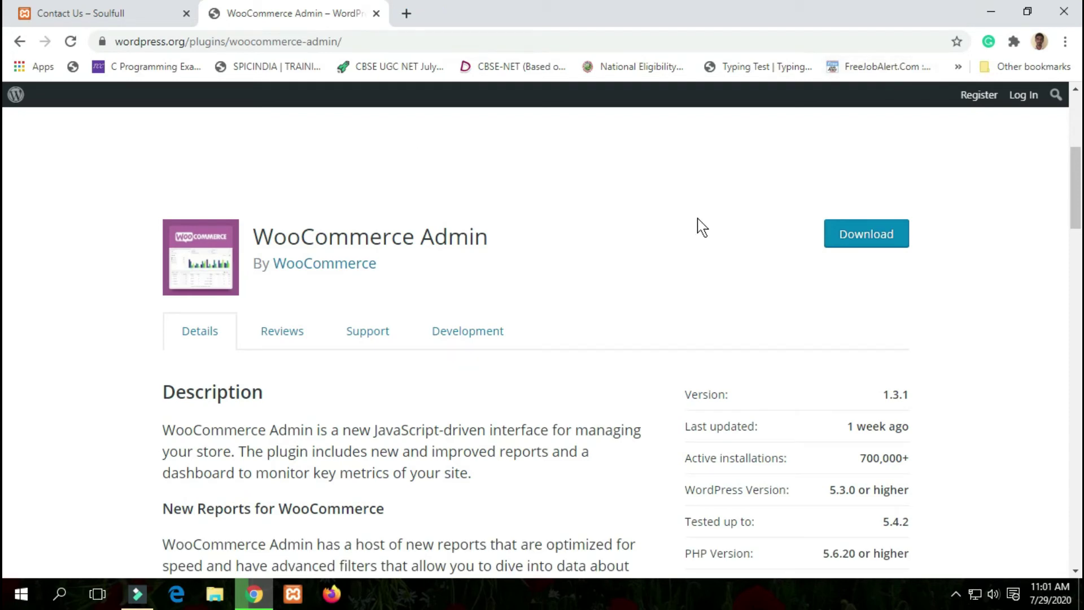
Minimize the browser, open the Downloads folder in File Explorer and select the woocommerce.4.3.0 zip file.
{"action": "left_click", "coordinate": [990, 17]}
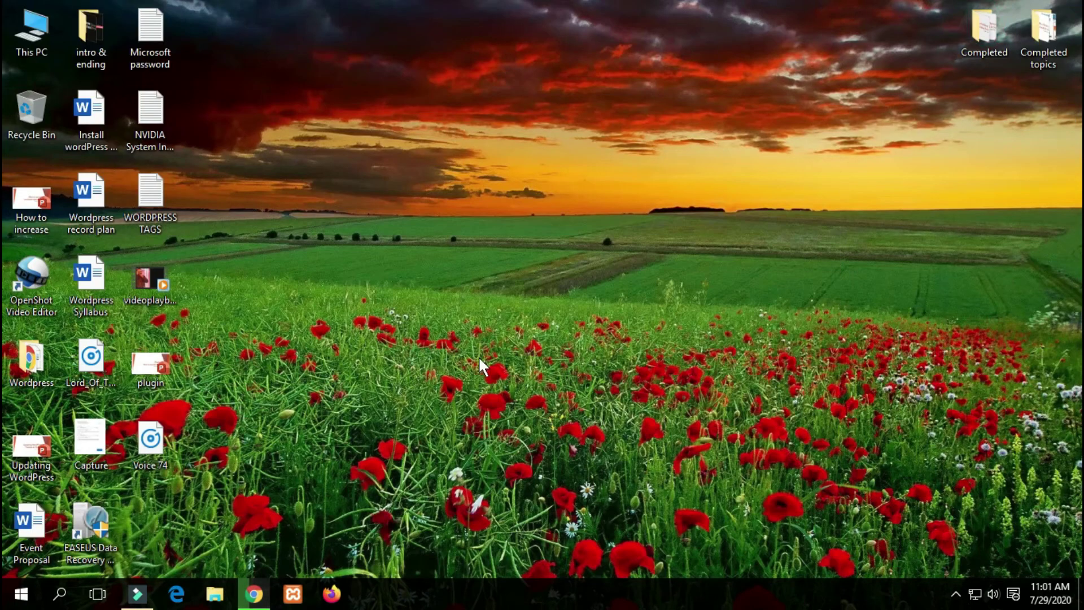
{"action": "left_click", "coordinate": [215, 596]}
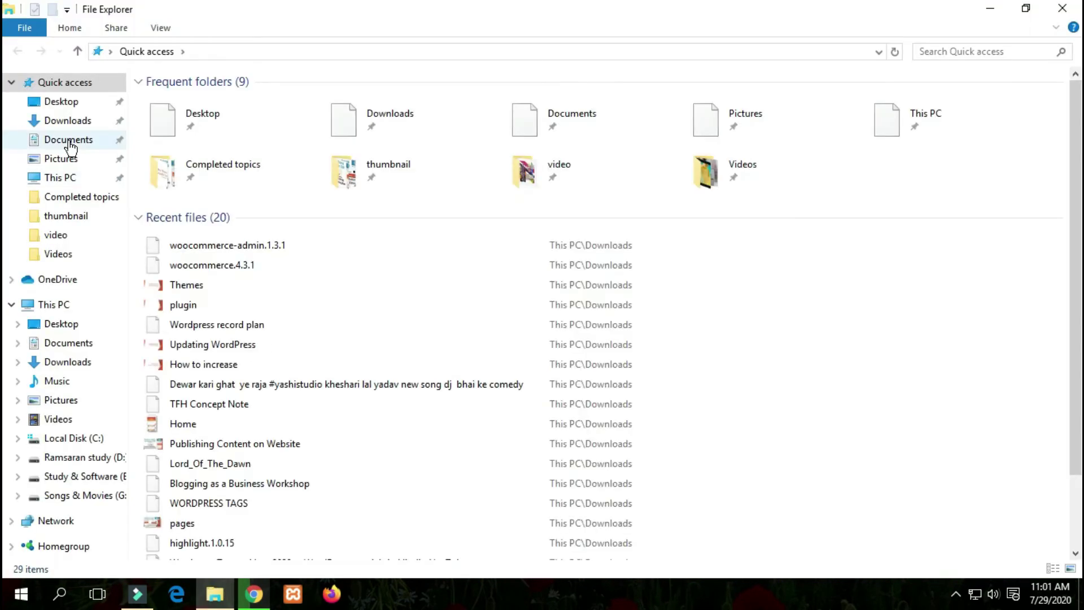
{"action": "left_click", "coordinate": [78, 122]}
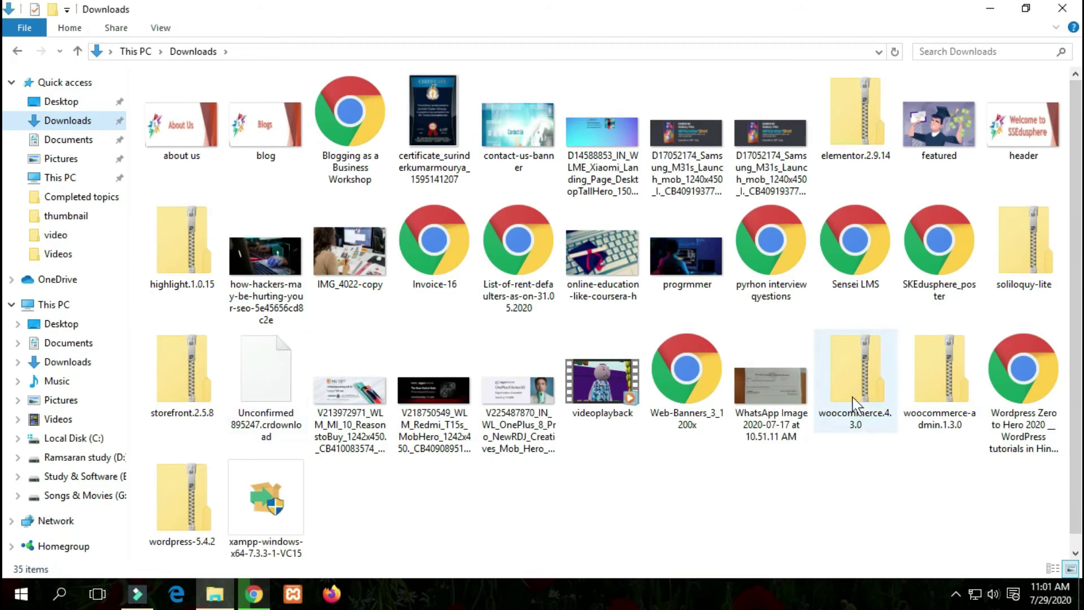
{"action": "left_click", "coordinate": [854, 402]}
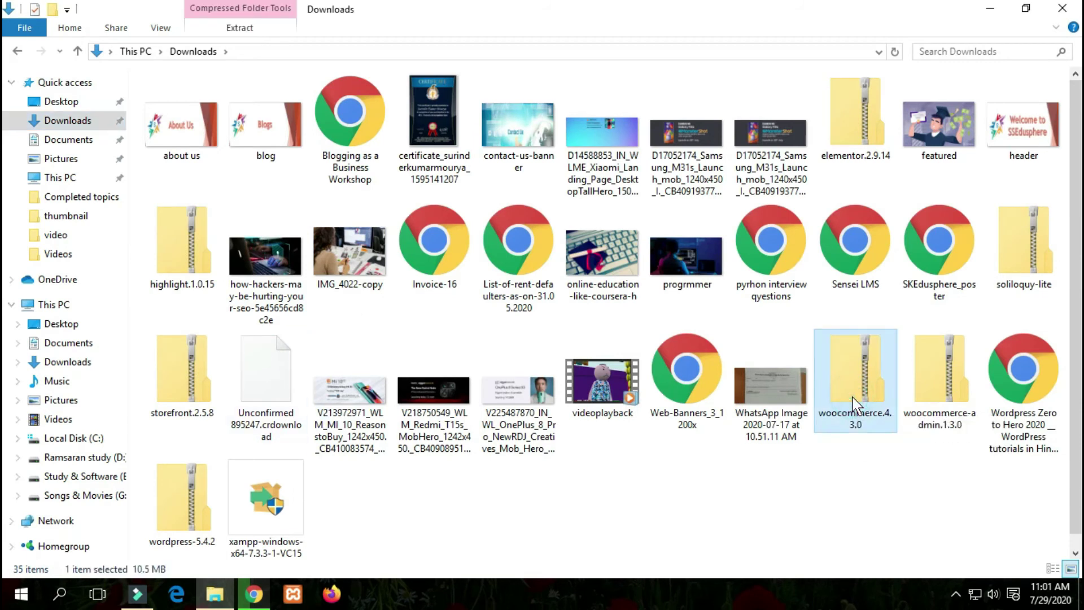
Select the woocommerce-admin.1.3.0 zip, minimize the Downloads window, switch back to Chrome and close the WooCommerce Admin page.
{"action": "left_click", "coordinate": [938, 418]}
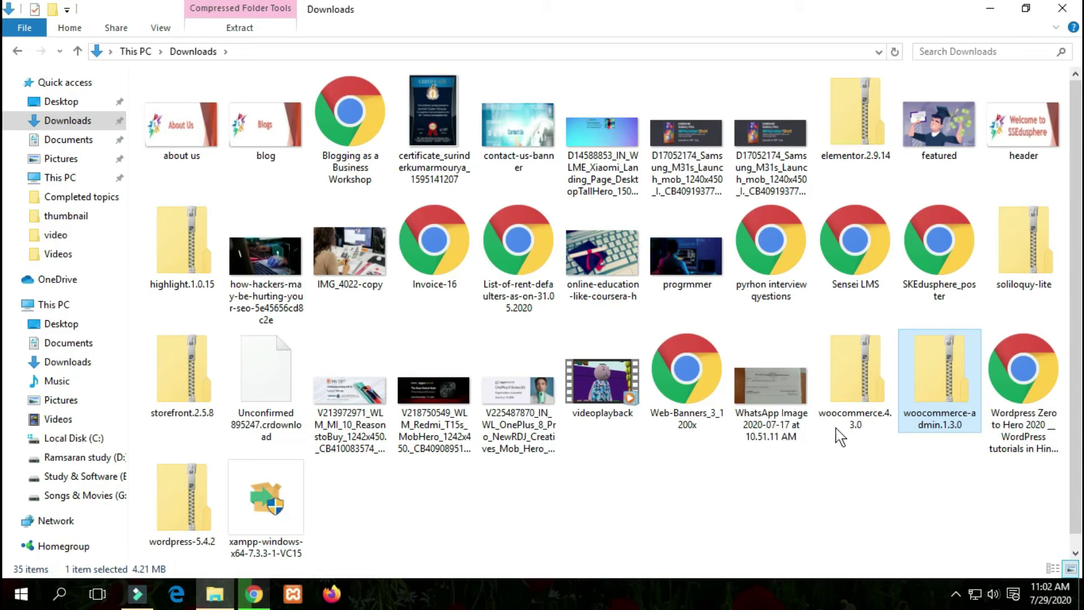
{"action": "left_click", "coordinate": [988, 9]}
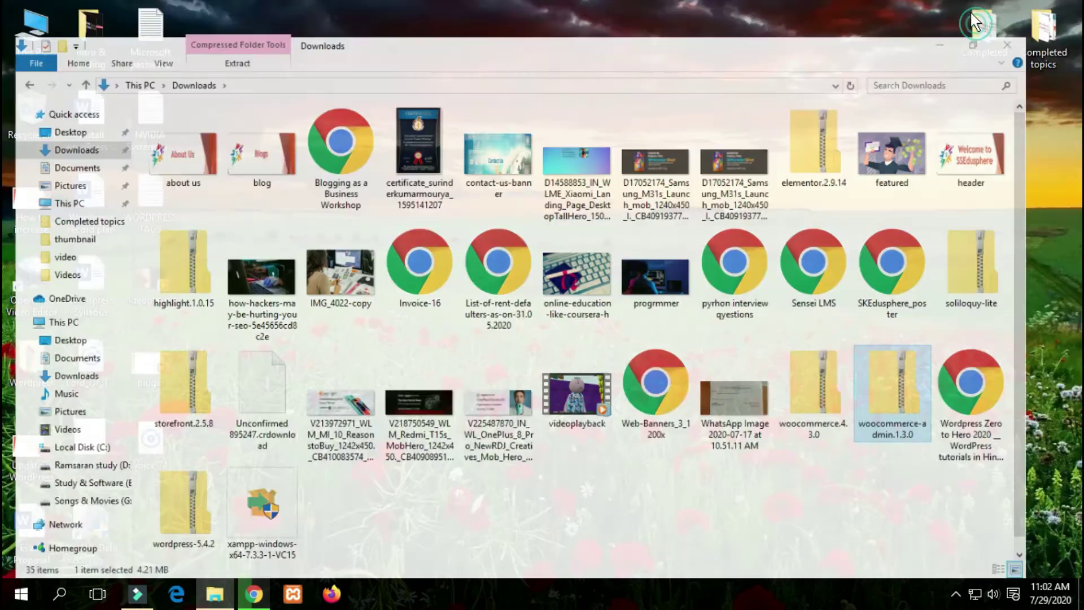
{"action": "left_click", "coordinate": [254, 594]}
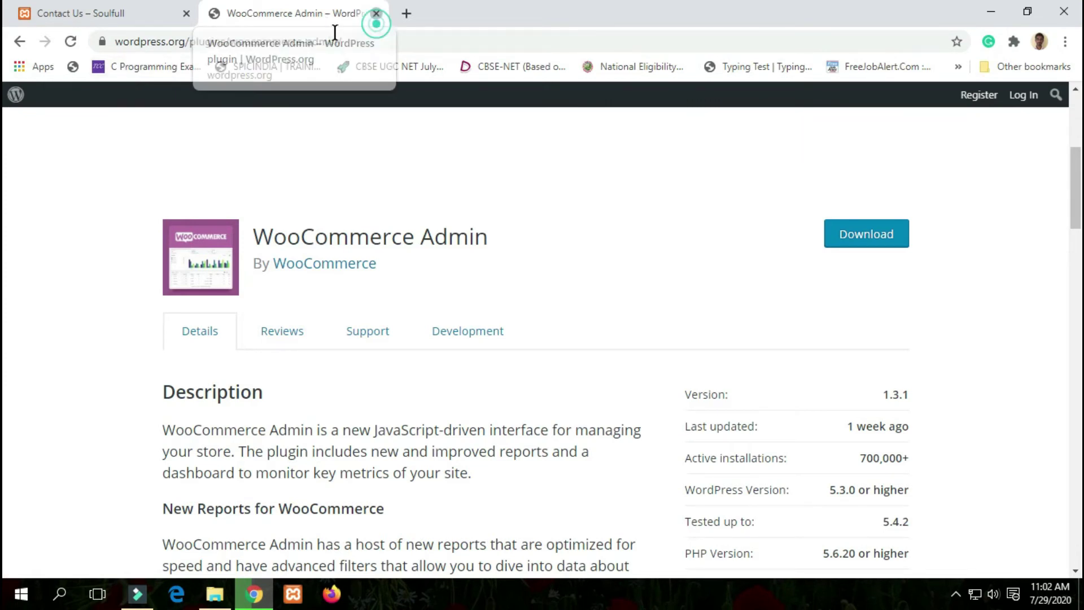
{"action": "left_click", "coordinate": [377, 14]}
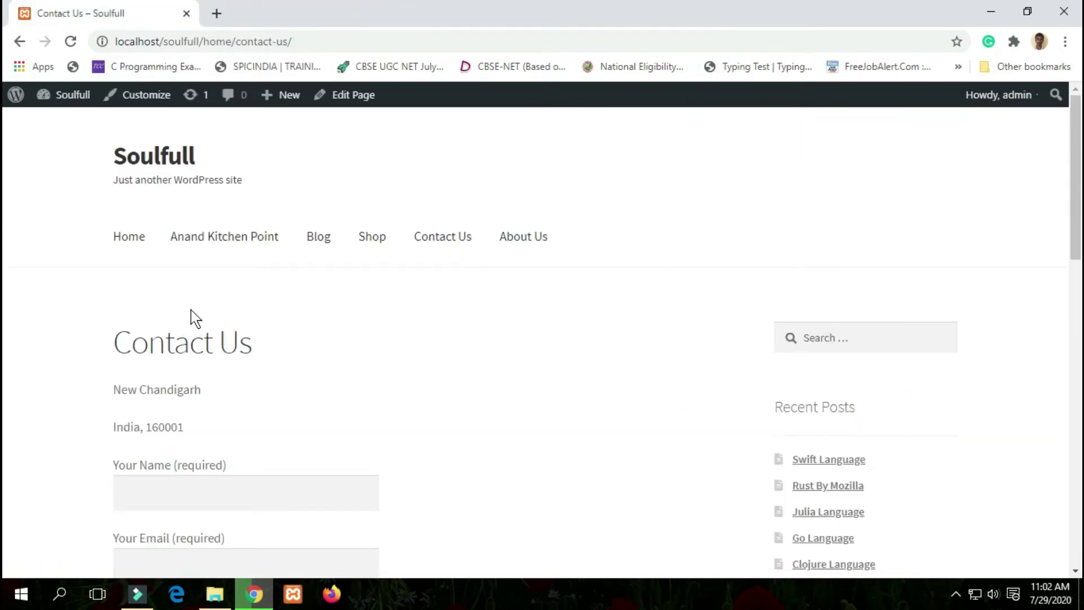
Go to the Soulfull site's WordPress dashboard and open the plugin upload form for adding a new plugin.
{"action": "mouse_move", "coordinate": [72, 96]}
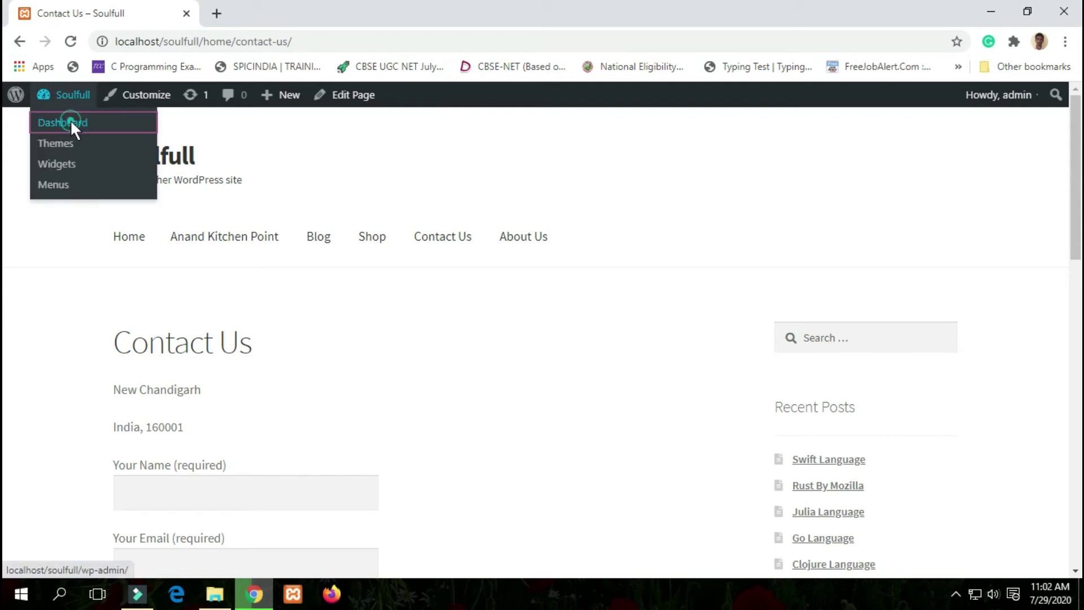
{"action": "left_click", "coordinate": [70, 121]}
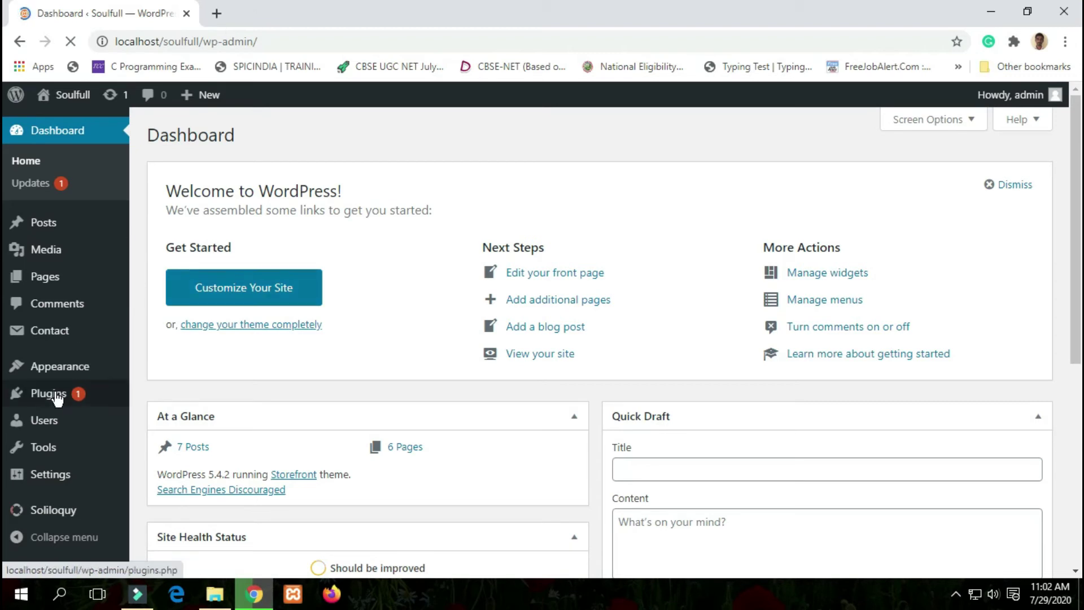
{"action": "mouse_move", "coordinate": [57, 398]}
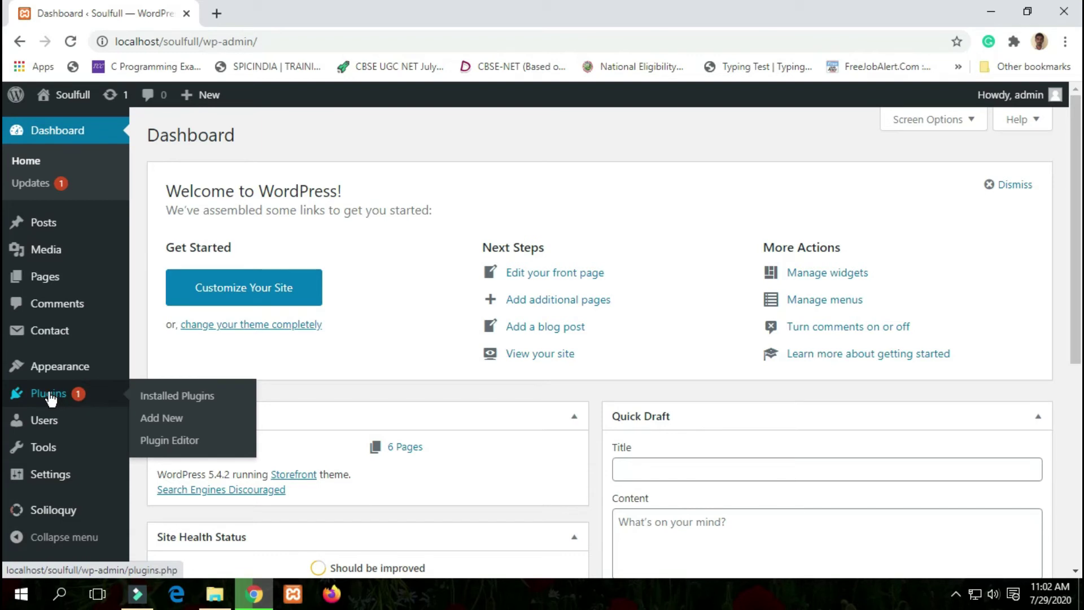
{"action": "left_click", "coordinate": [165, 416]}
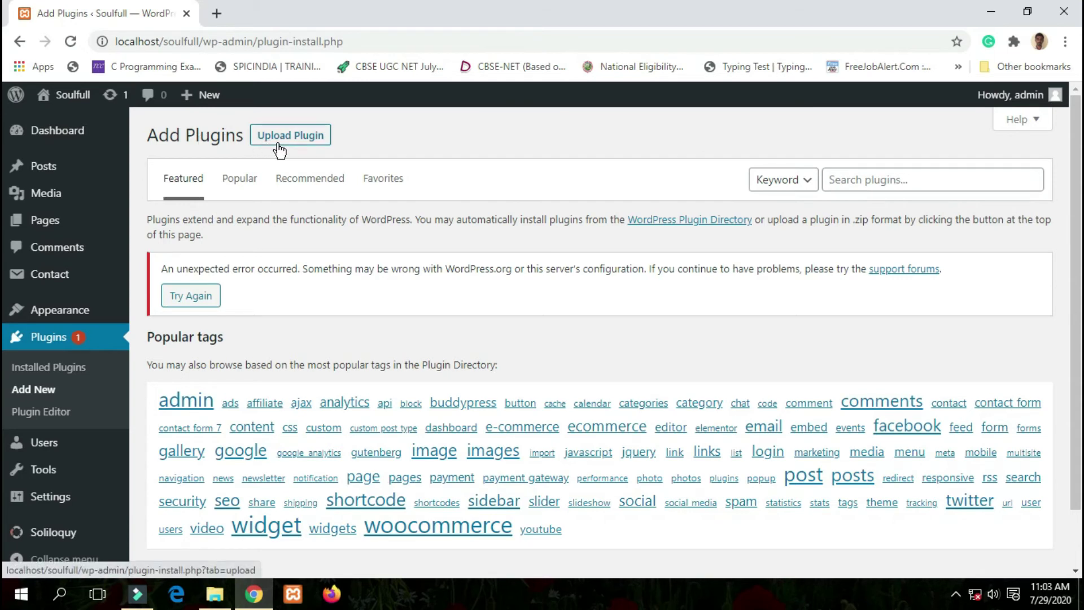
{"action": "left_click", "coordinate": [314, 142]}
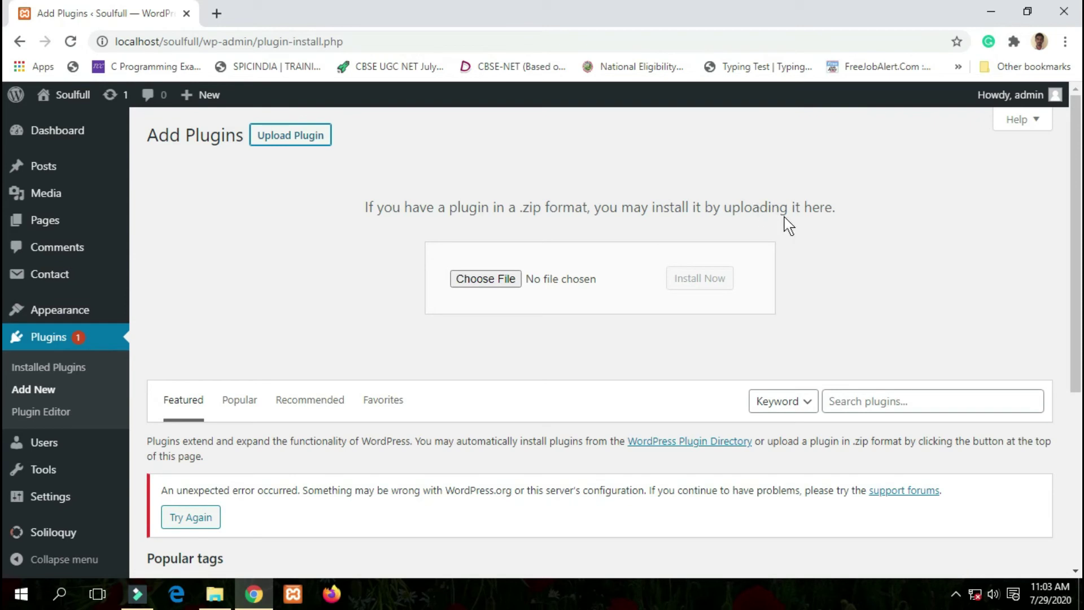
Choose woocommerce-admin.1.3.0.zip from the Downloads folder as the plugin file and install it.
{"action": "left_click", "coordinate": [504, 283]}
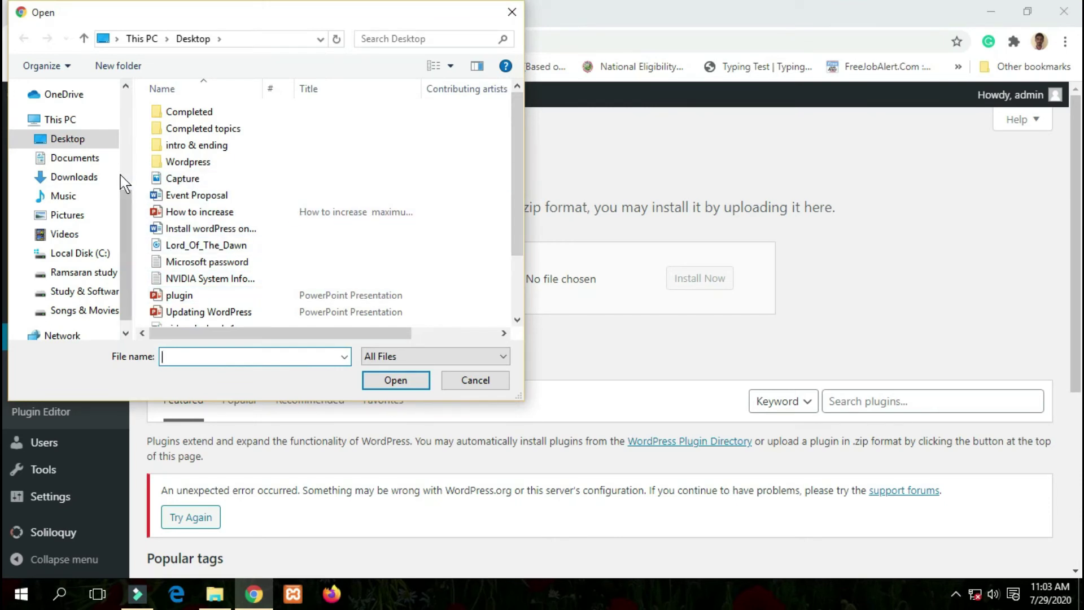
{"action": "left_click", "coordinate": [73, 176]}
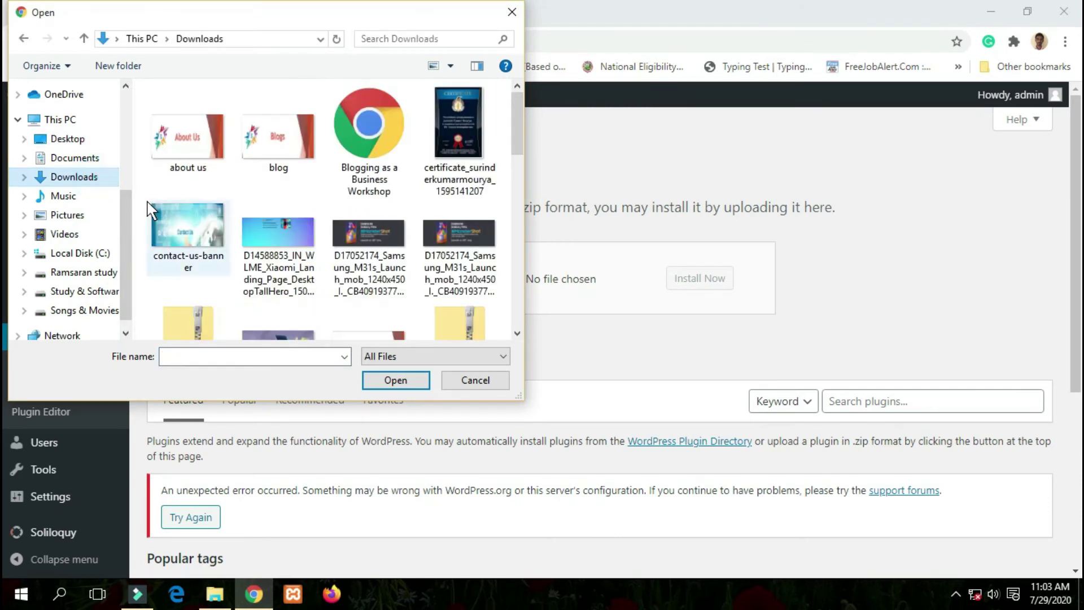
{"action": "left_click", "coordinate": [279, 351]}
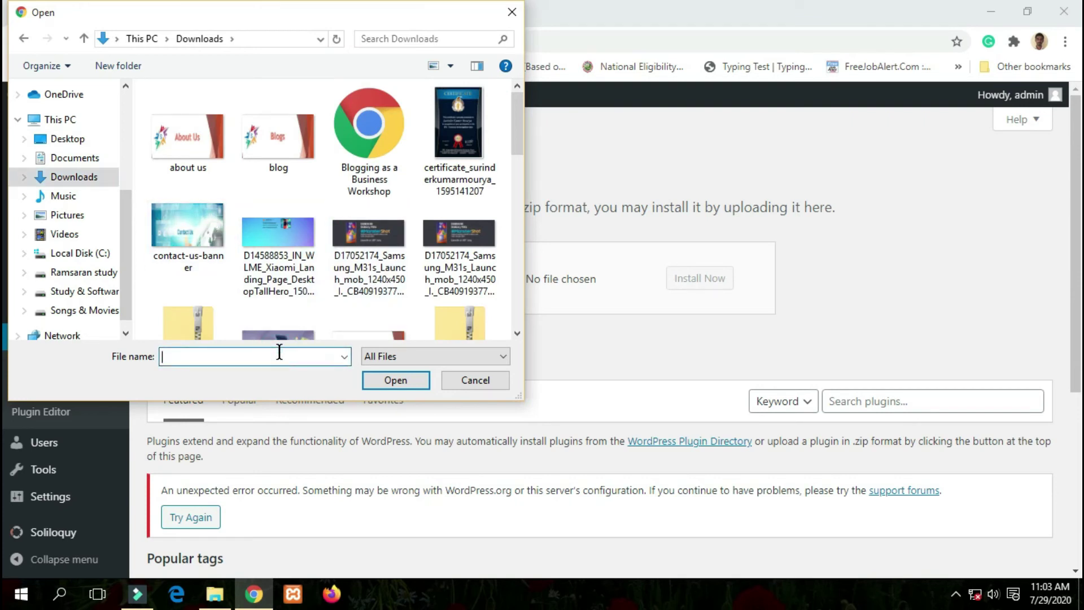
{"action": "type", "text": "w"}
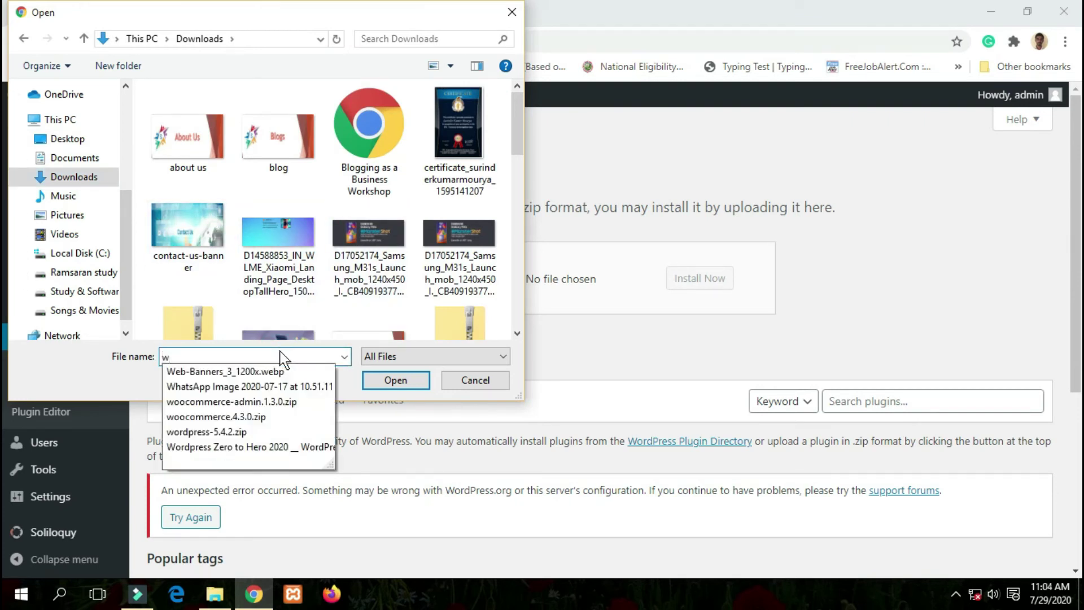
{"action": "type", "text": "oo"}
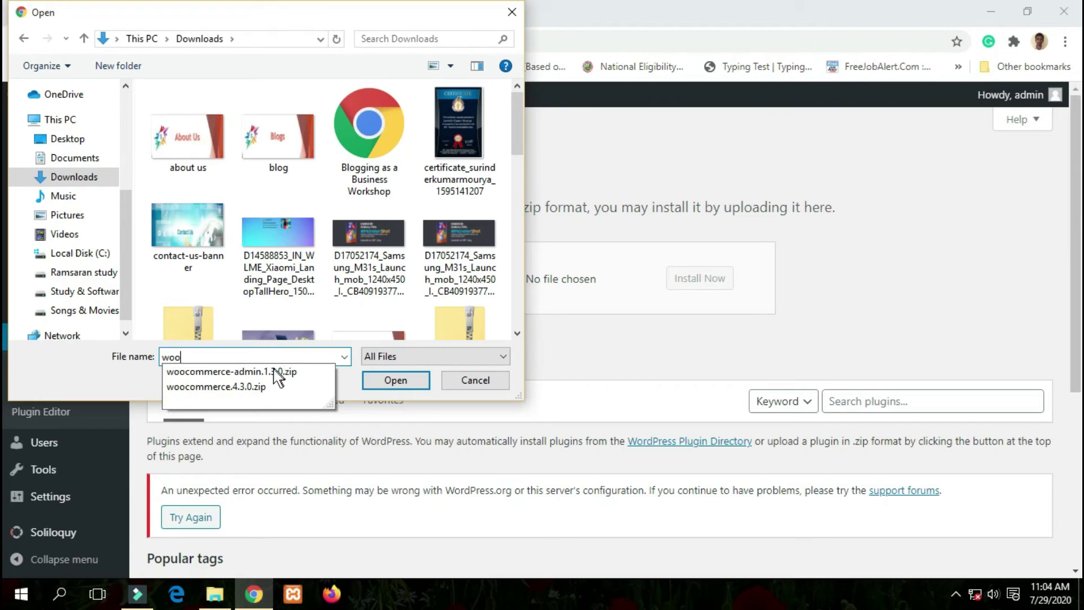
{"action": "left_click", "coordinate": [273, 370]}
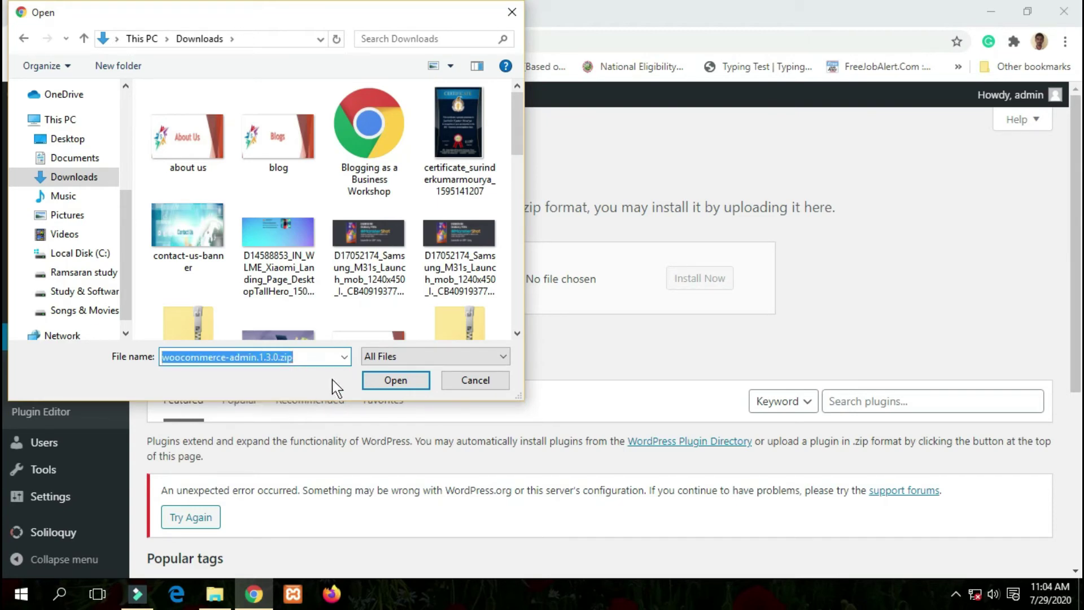
{"action": "left_click", "coordinate": [384, 381]}
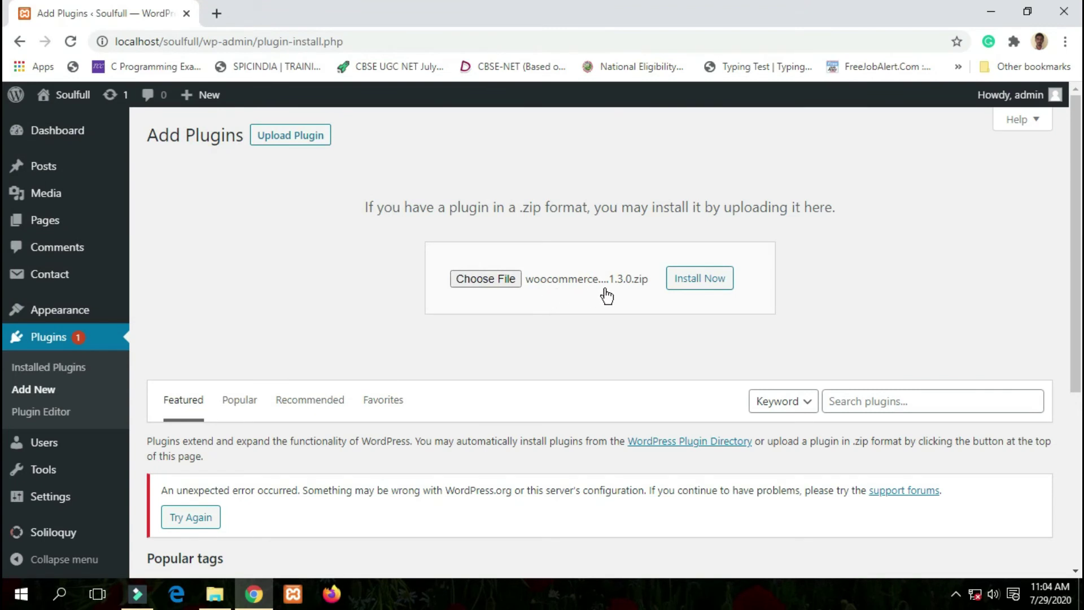
{"action": "left_click", "coordinate": [703, 286]}
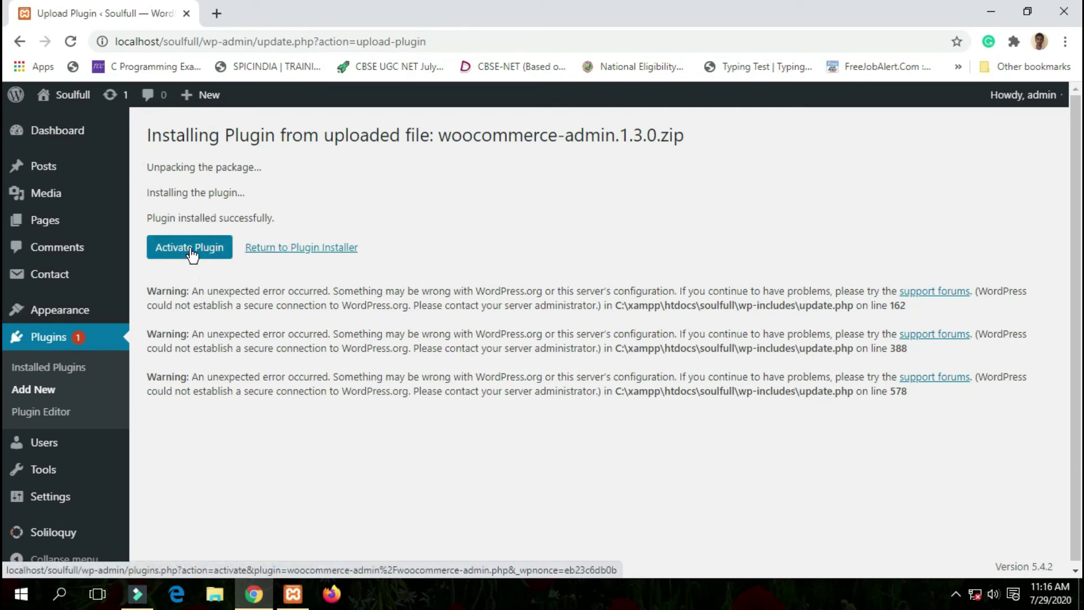
Leave the installer without activating the plugin and check the installed plugins list for WooCommerce Admin.
{"action": "left_click", "coordinate": [307, 253]}
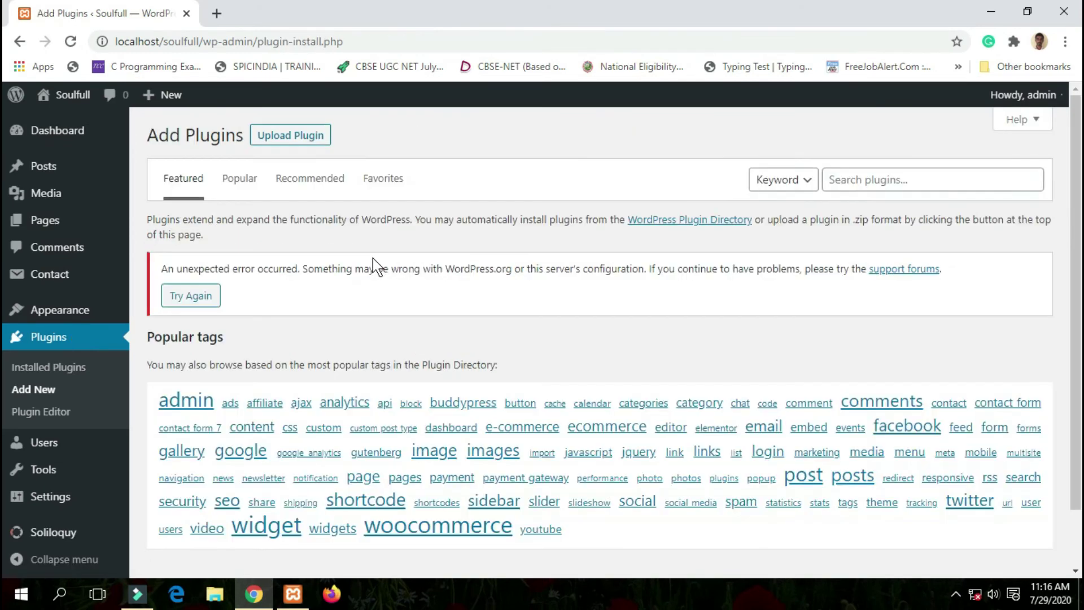
{"action": "left_click", "coordinate": [68, 368]}
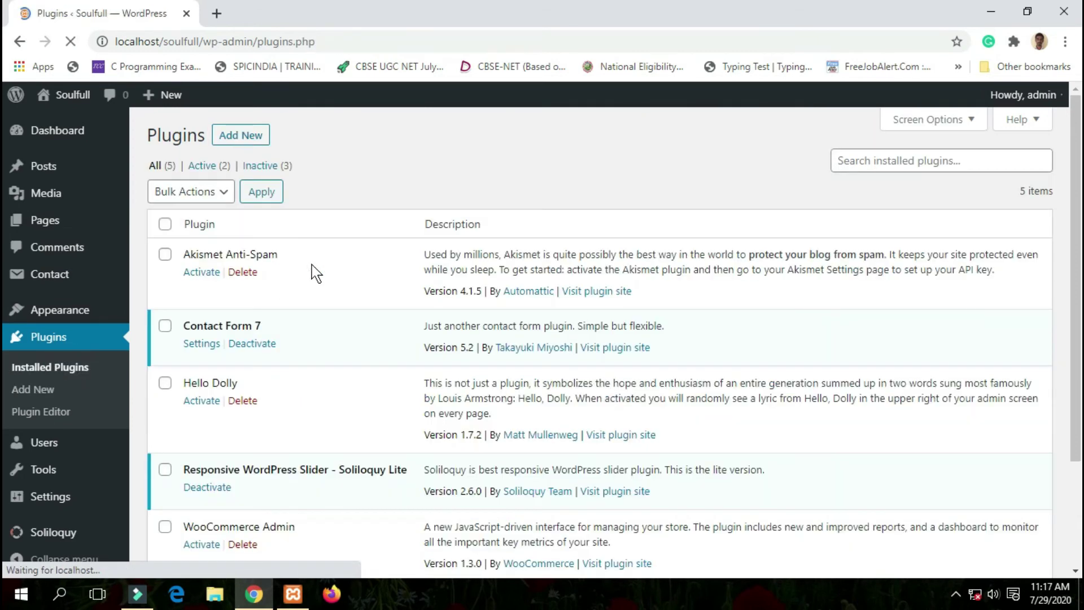
{"action": "scroll", "coordinate": [319, 251], "scroll_direction": "down", "scroll_amount": 3}
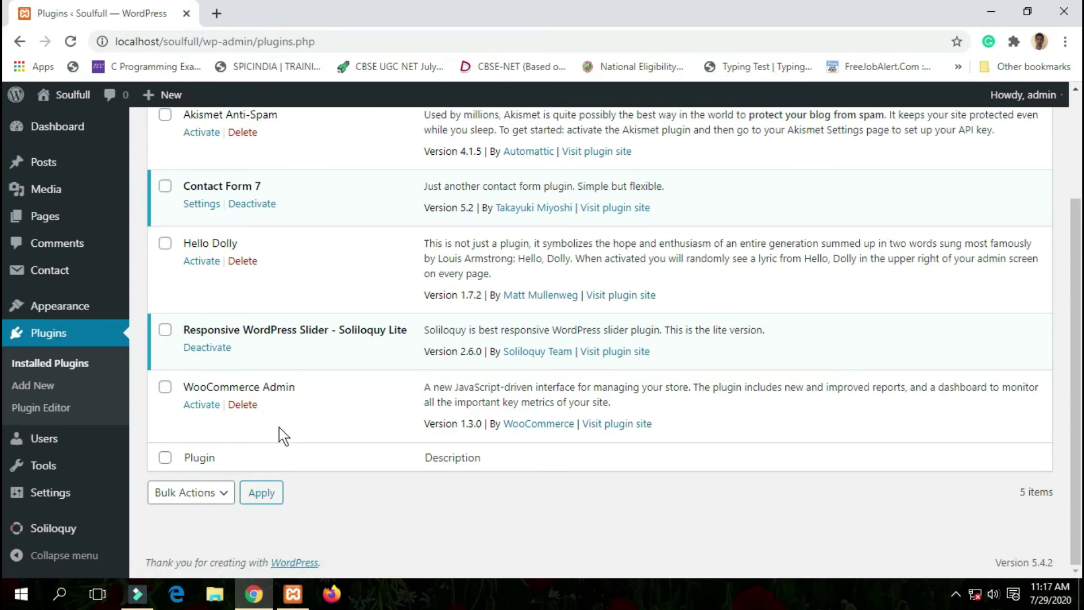
{"action": "scroll", "coordinate": [279, 427], "scroll_direction": "up", "scroll_amount": 3}
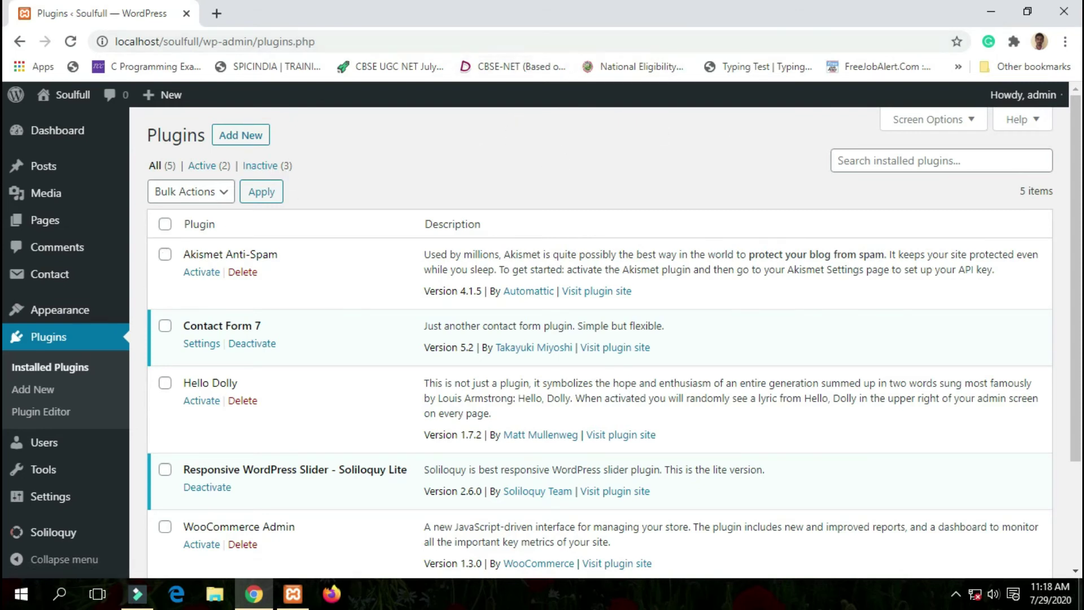
Open the Downloads folder in File Explorer from the desktop and select the woocommerce.4.3.0 zip.
{"action": "left_click", "coordinate": [1082, 607]}
{"action": "double_click", "coordinate": [26, 32]}
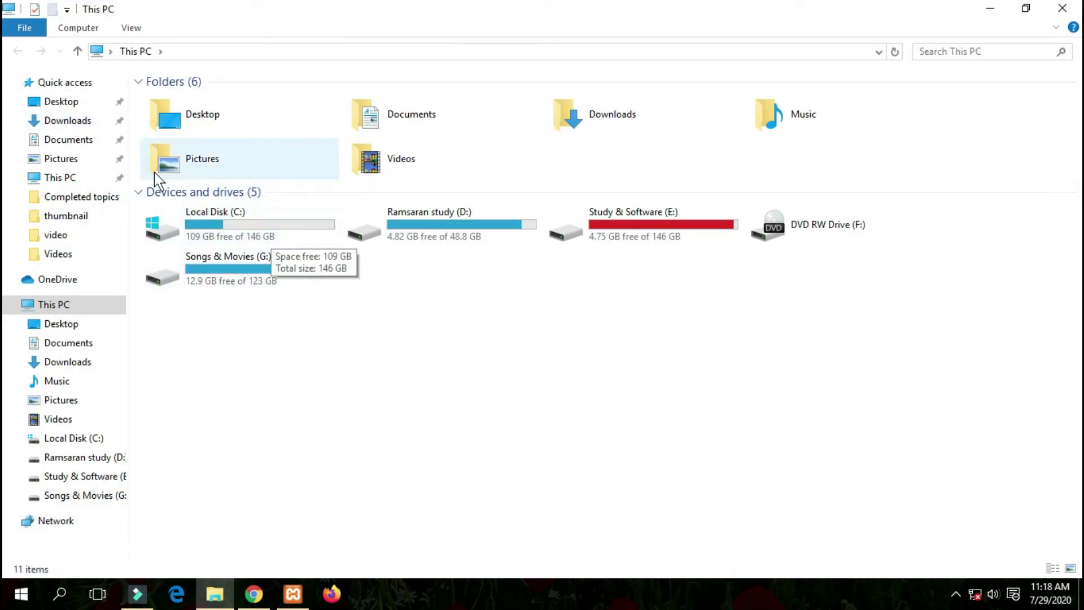
{"action": "left_click", "coordinate": [81, 123]}
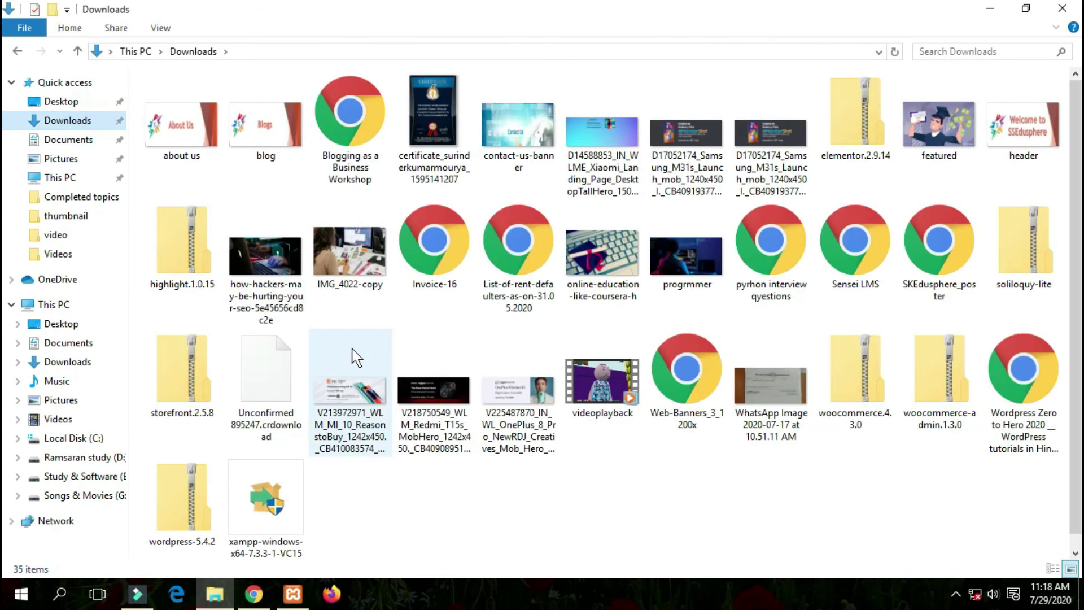
{"action": "left_click", "coordinate": [851, 393]}
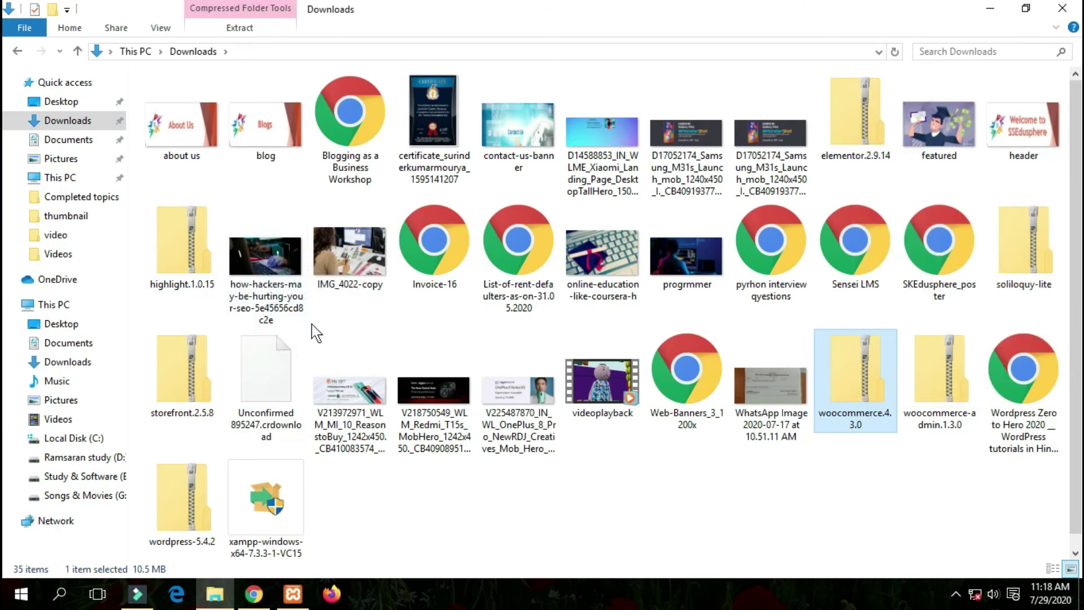
Browse to the site's plugins folder at C:\xampp\htdocs\soulfull\wp-content\plugins.
{"action": "left_click", "coordinate": [17, 51]}
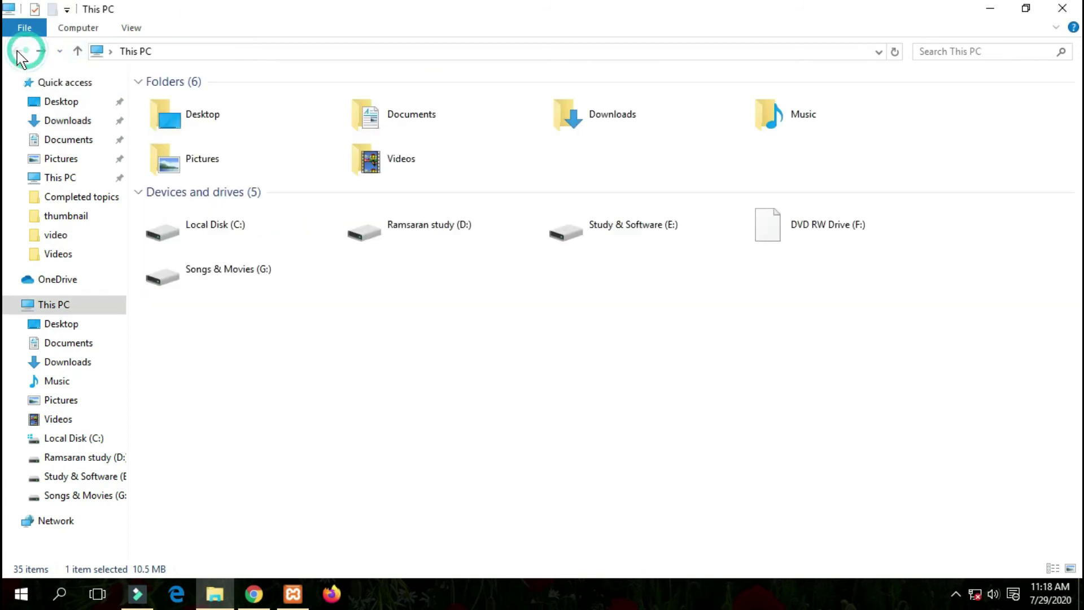
{"action": "double_click", "coordinate": [221, 230]}
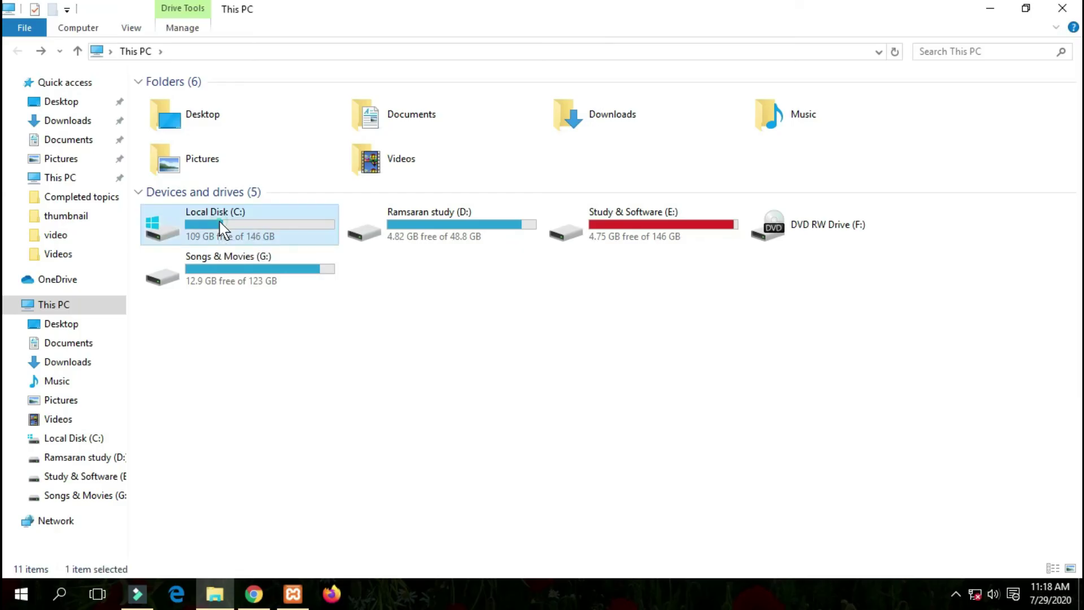
{"action": "double_click", "coordinate": [236, 203]}
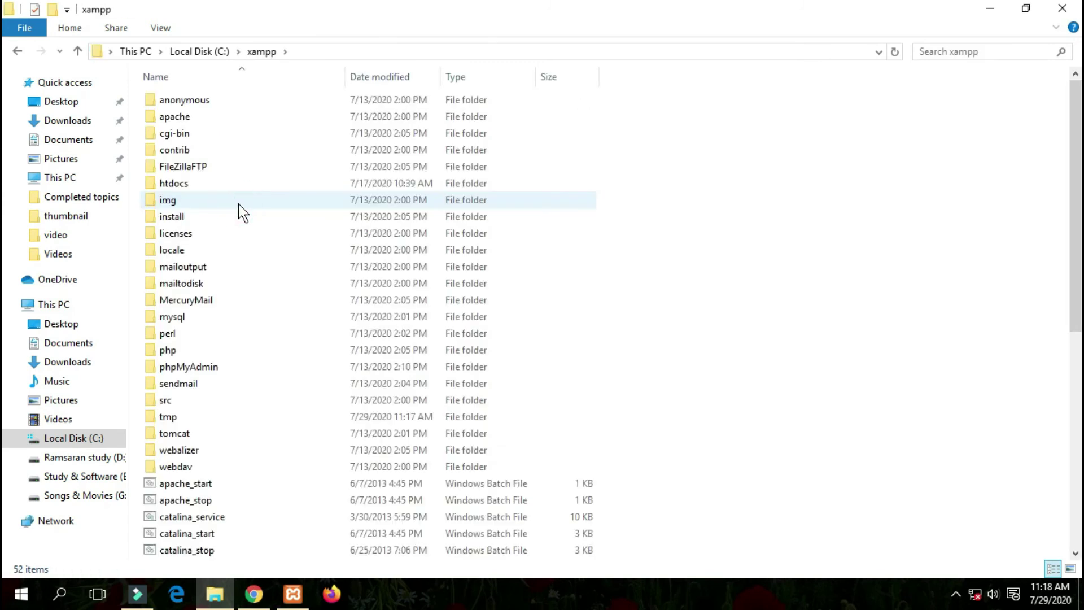
{"action": "double_click", "coordinate": [262, 183]}
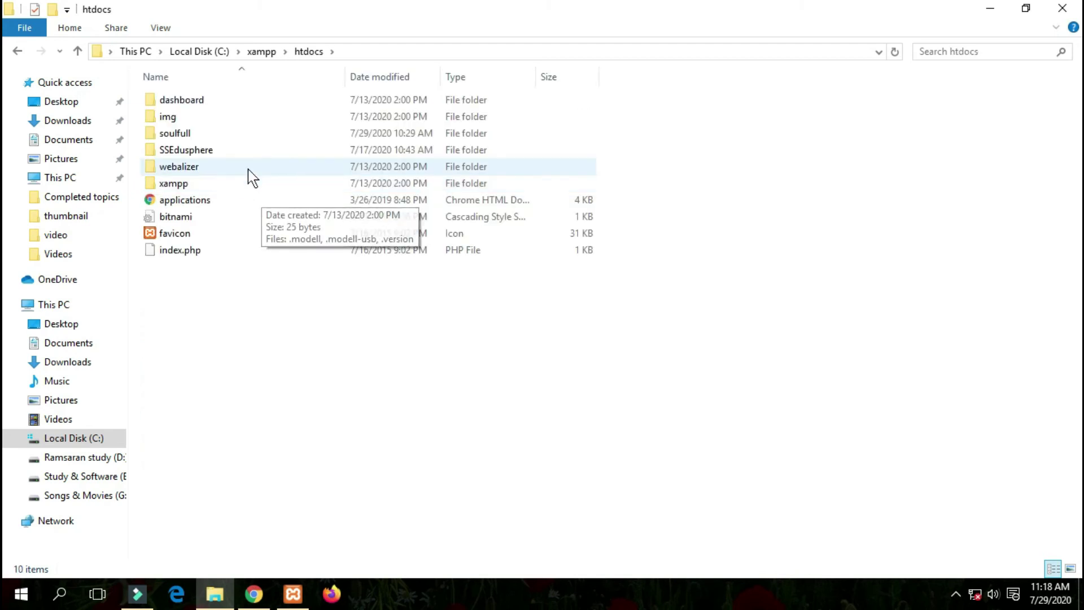
{"action": "left_click", "coordinate": [210, 135]}
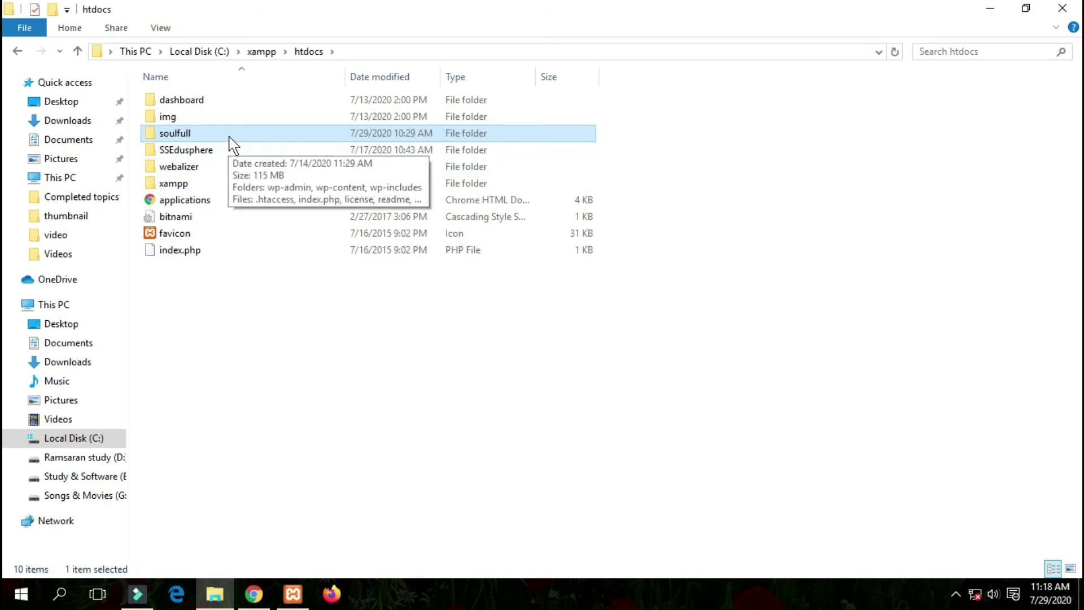
{"action": "double_click", "coordinate": [227, 137]}
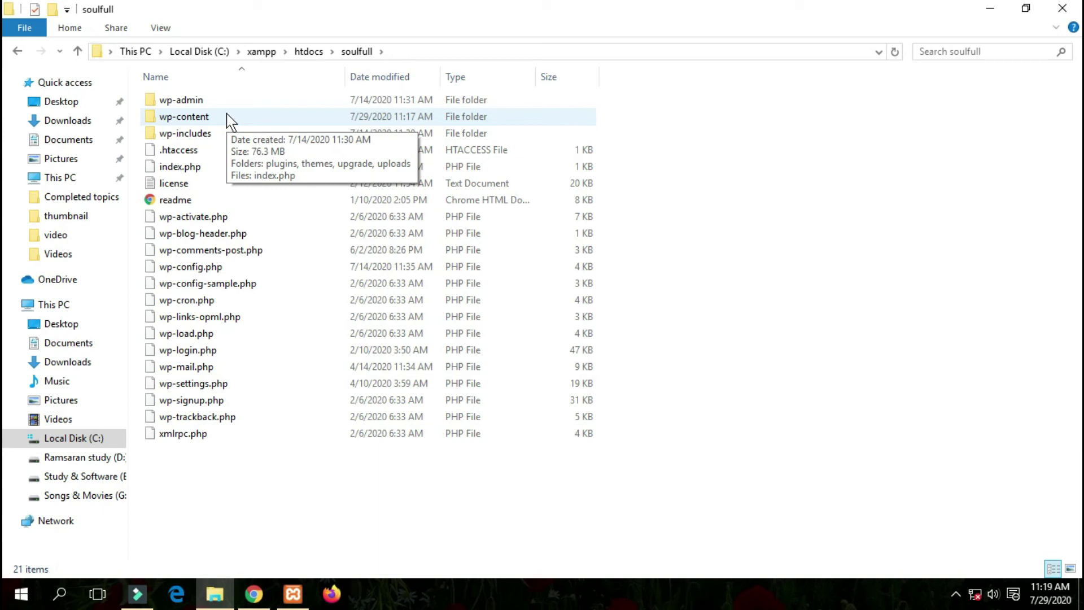
{"action": "double_click", "coordinate": [231, 120]}
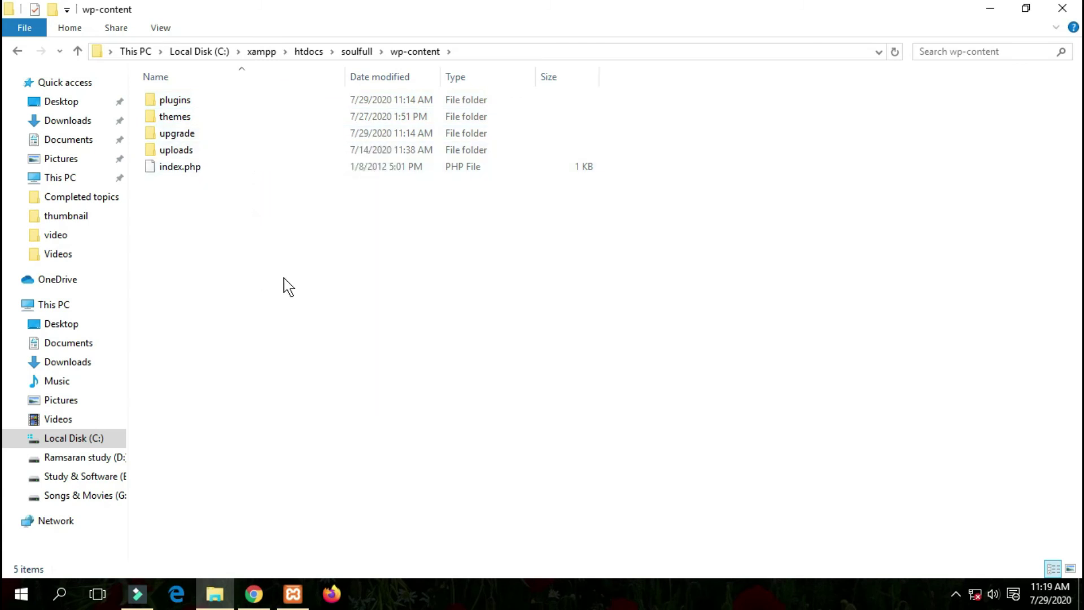
{"action": "double_click", "coordinate": [230, 102]}
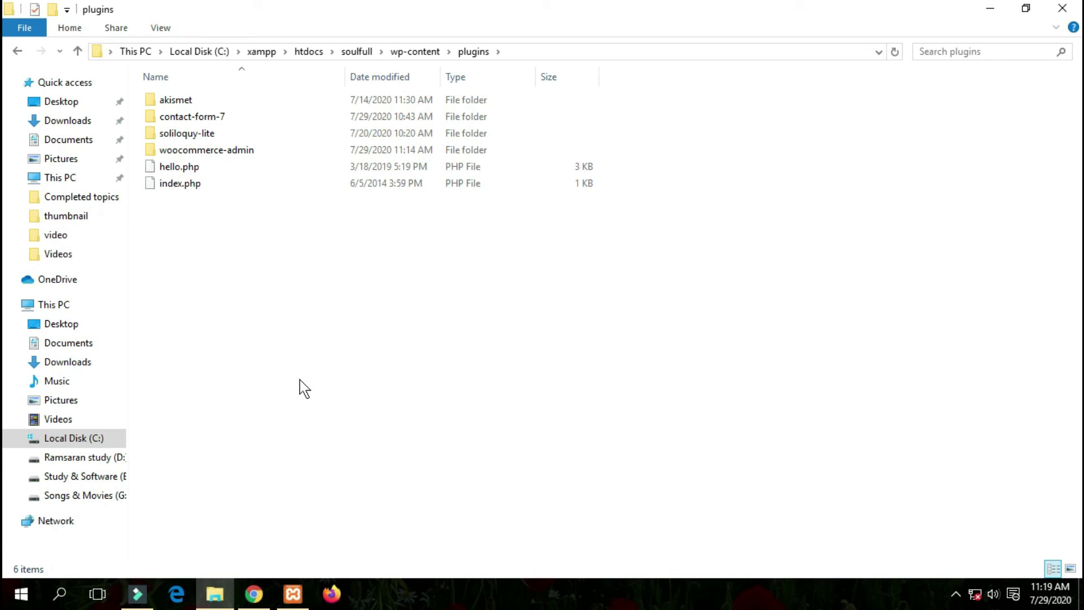
Place the plugins folder and the WordPress Plugins page side by side, and select the akismet folder for comparison.
{"action": "key", "text": "super+Left"}
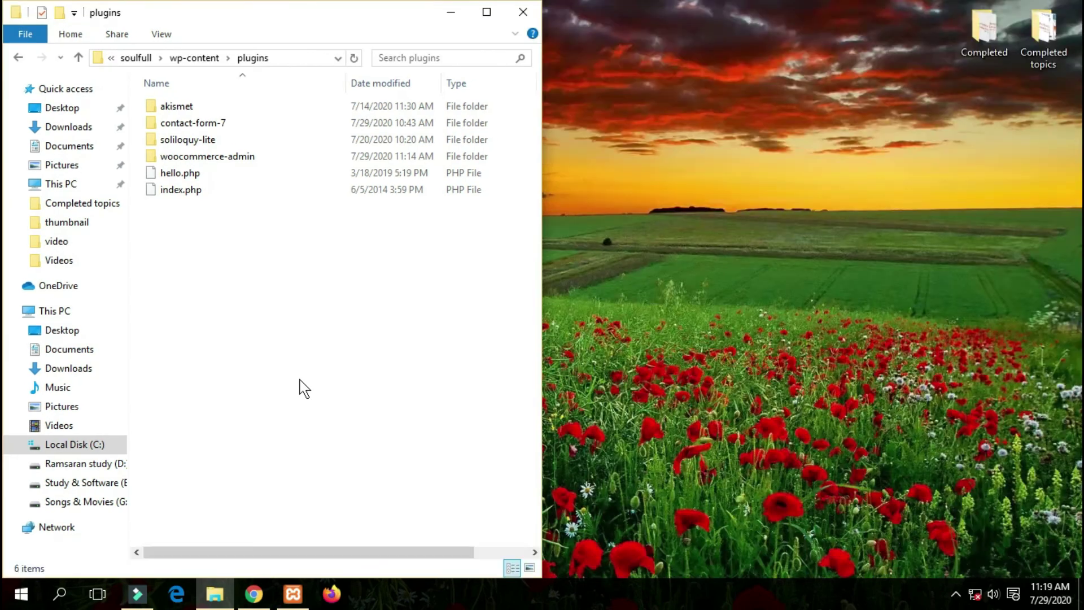
{"action": "key", "text": "Return"}
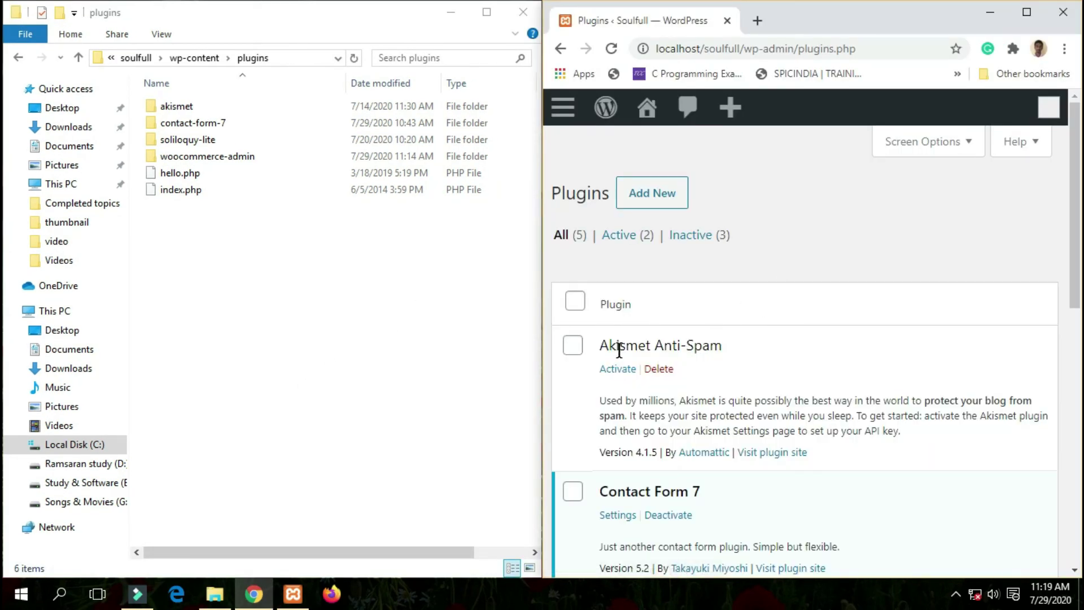
{"action": "left_click", "coordinate": [171, 109]}
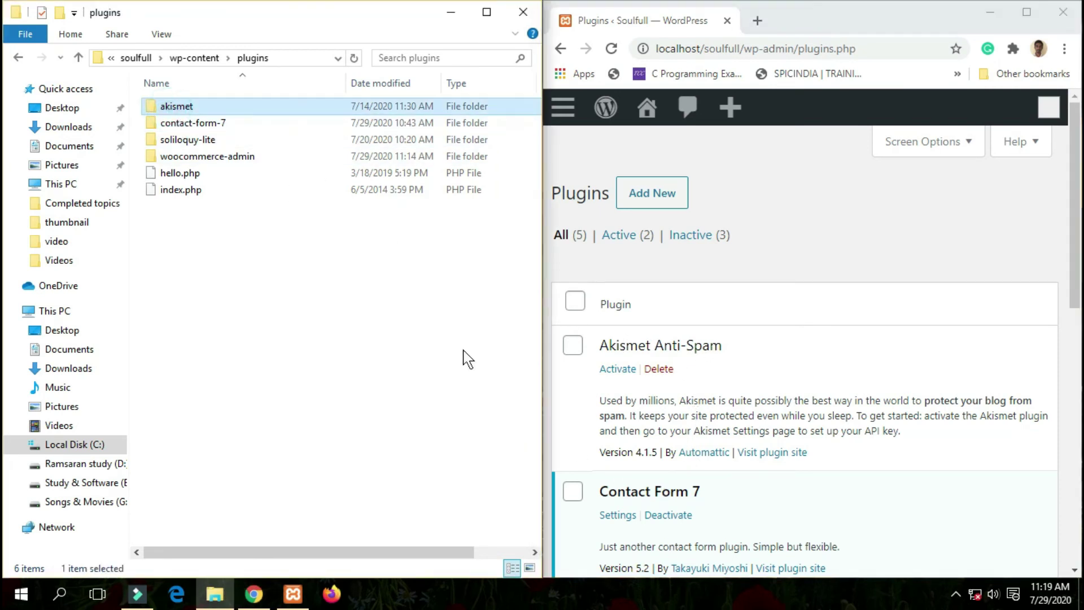
Compare the contact-form-7, soliloquy-lite and woocommerce-admin folders with the matching entries on the WordPress Plugins page.
{"action": "left_click", "coordinate": [192, 123]}
{"action": "scroll", "coordinate": [652, 325], "scroll_direction": "down", "scroll_amount": 5}
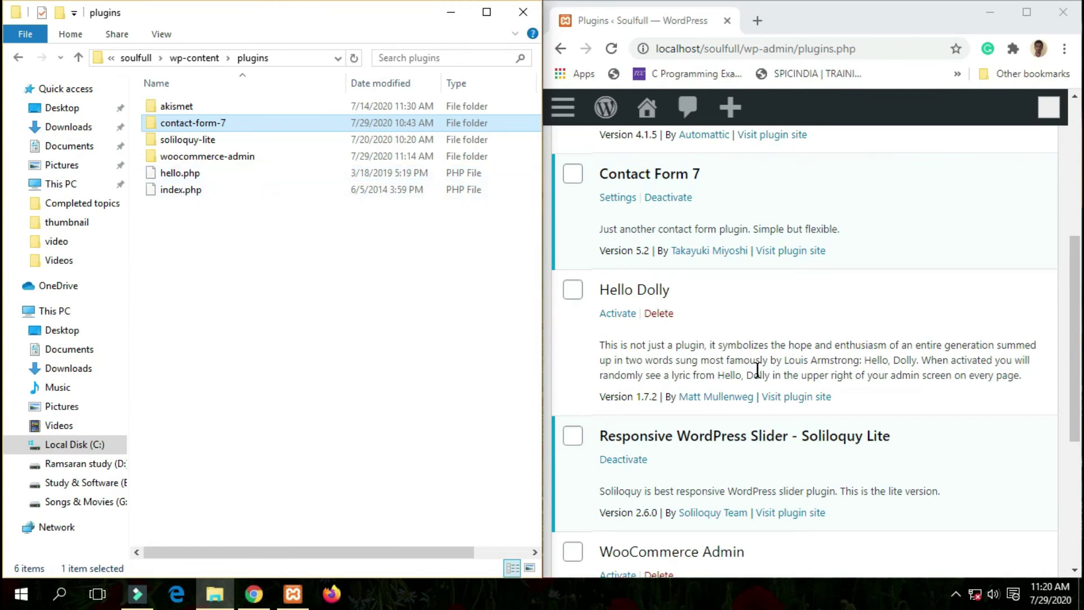
{"action": "scroll", "coordinate": [734, 433], "scroll_direction": "down", "scroll_amount": 3}
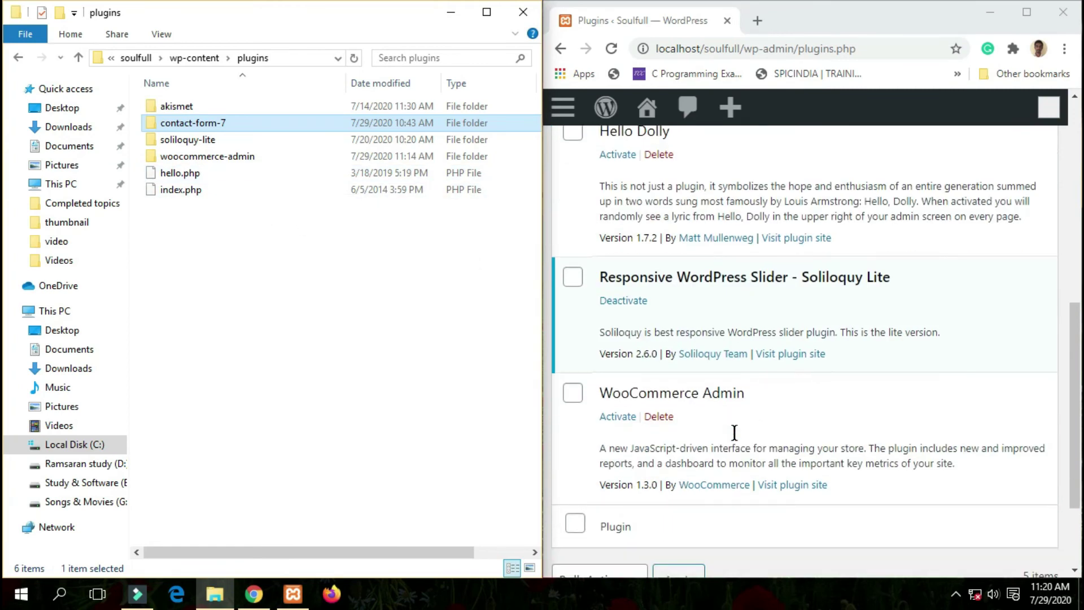
{"action": "left_click", "coordinate": [153, 141]}
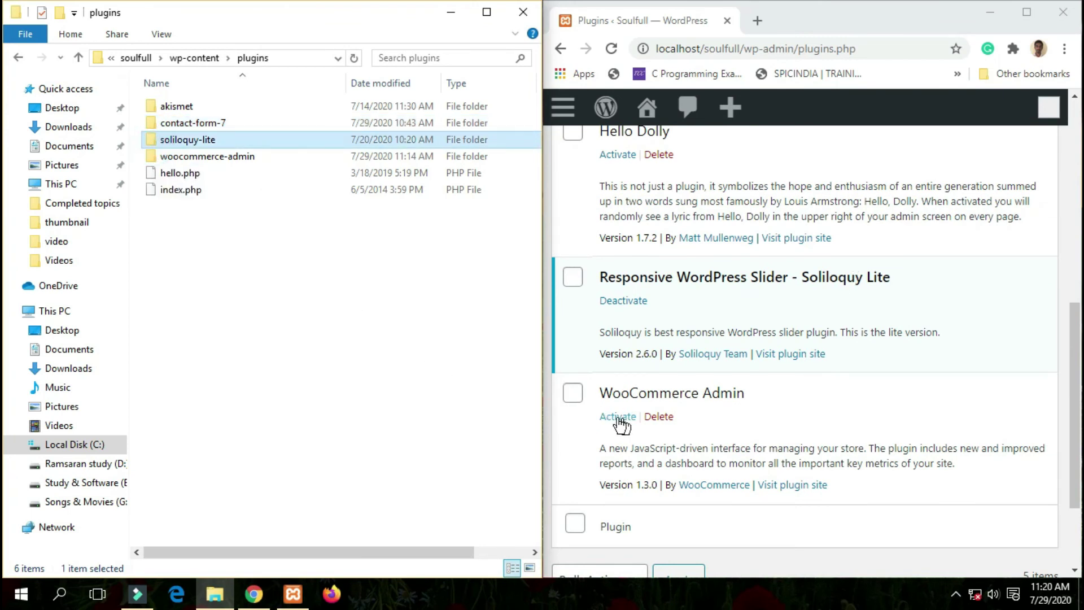
{"action": "left_click", "coordinate": [246, 157]}
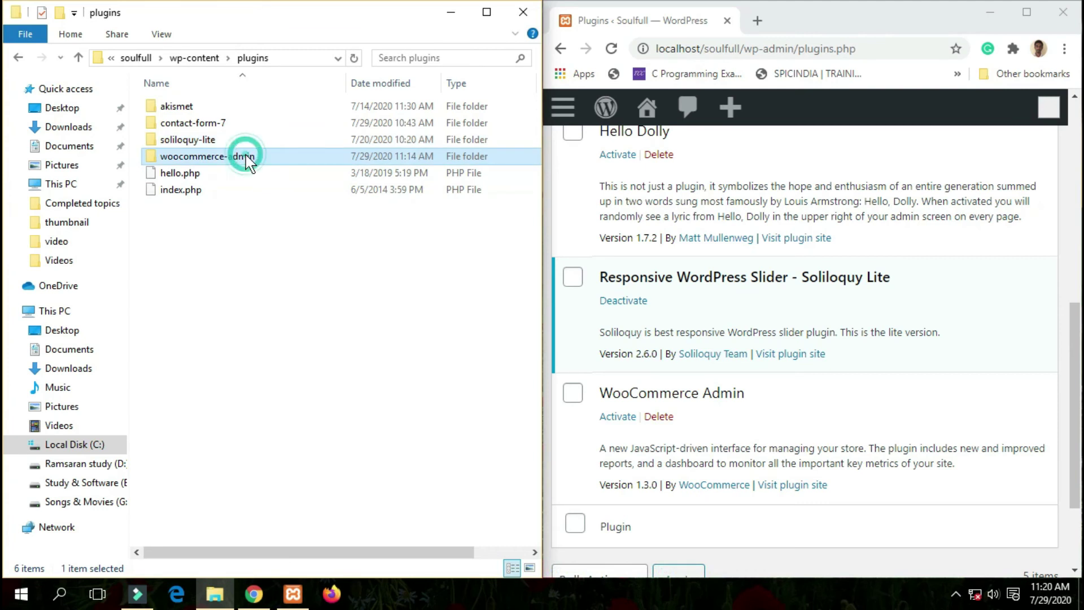
Paste the copied woocommerce.4.3.0 zip into the plugins folder and extract it there to a woocommerce.4.3.0 folder.
{"action": "right_click", "coordinate": [249, 287]}
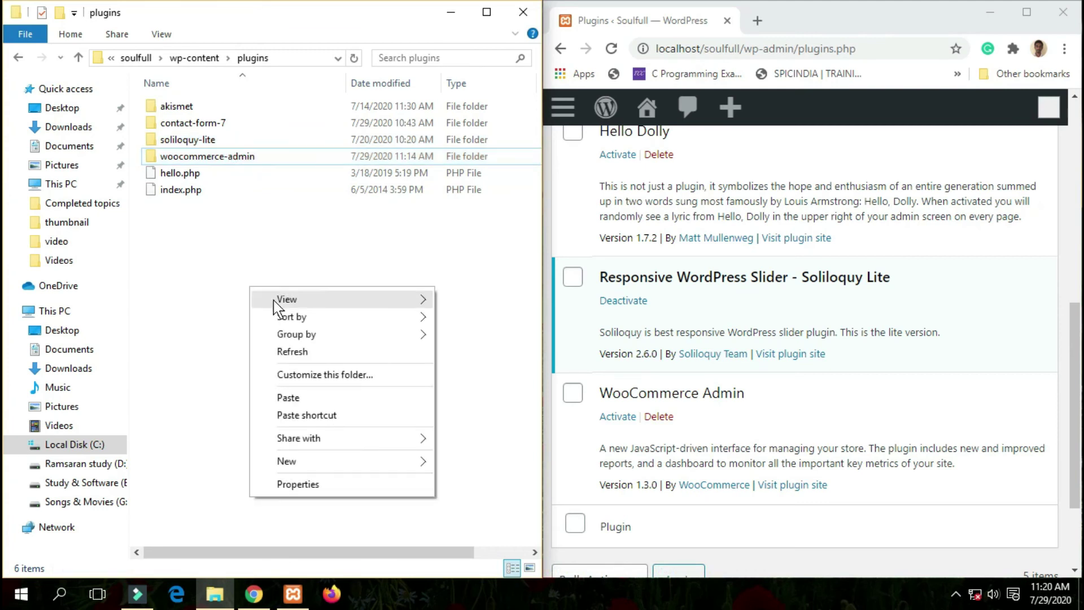
{"action": "left_click", "coordinate": [290, 398]}
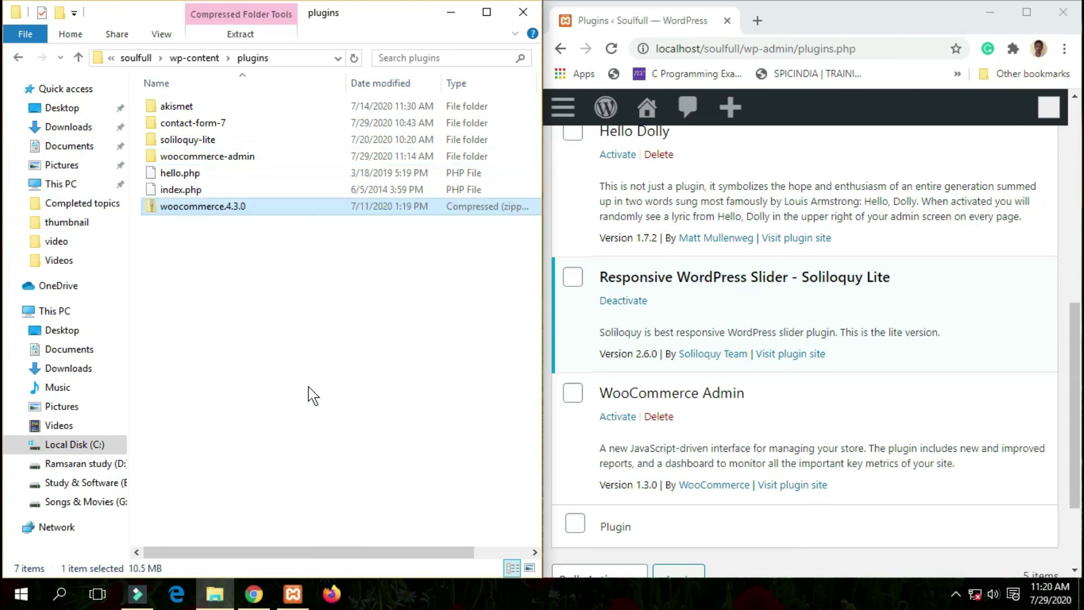
{"action": "right_click", "coordinate": [218, 207]}
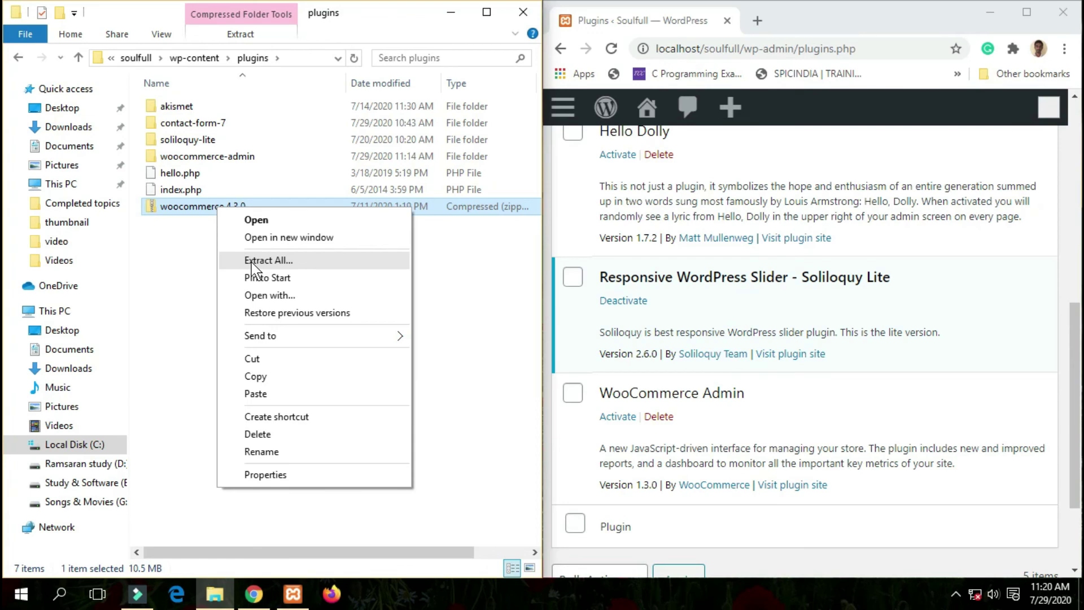
{"action": "left_click", "coordinate": [303, 261]}
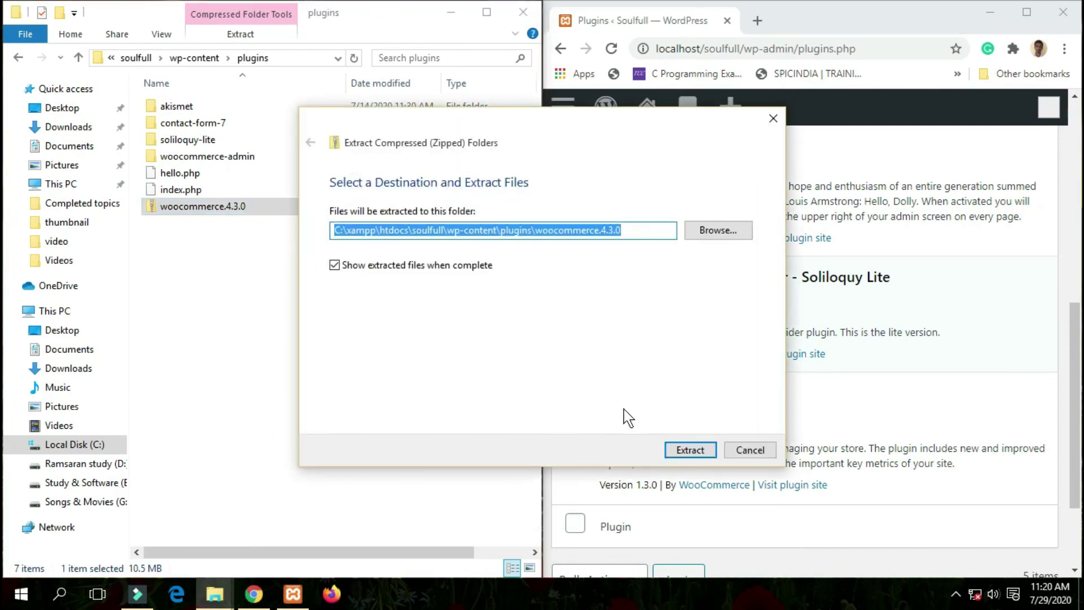
{"action": "left_click", "coordinate": [681, 448]}
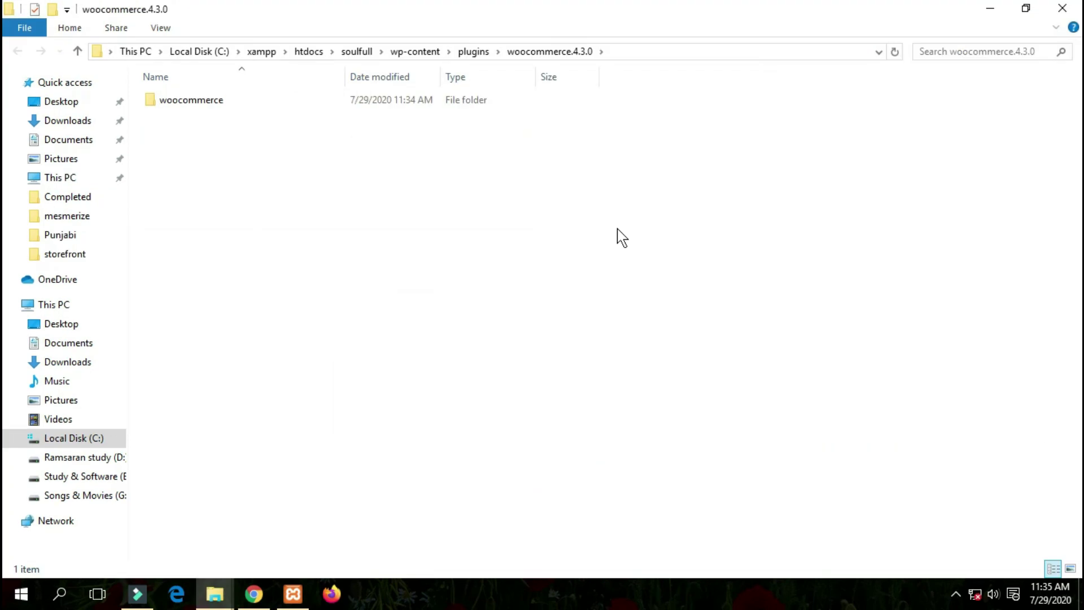
Move the inner woocommerce folder out of the extracted woocommerce.4.3.0 folder directly into the plugins folder.
{"action": "left_click", "coordinate": [240, 108]}
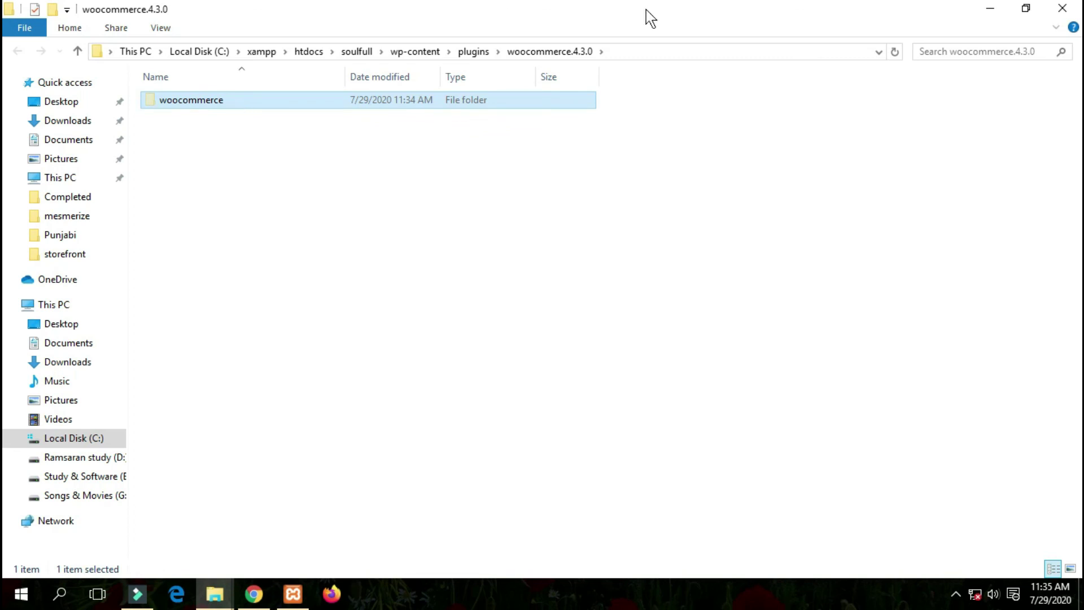
{"action": "left_click", "coordinate": [1063, 8]}
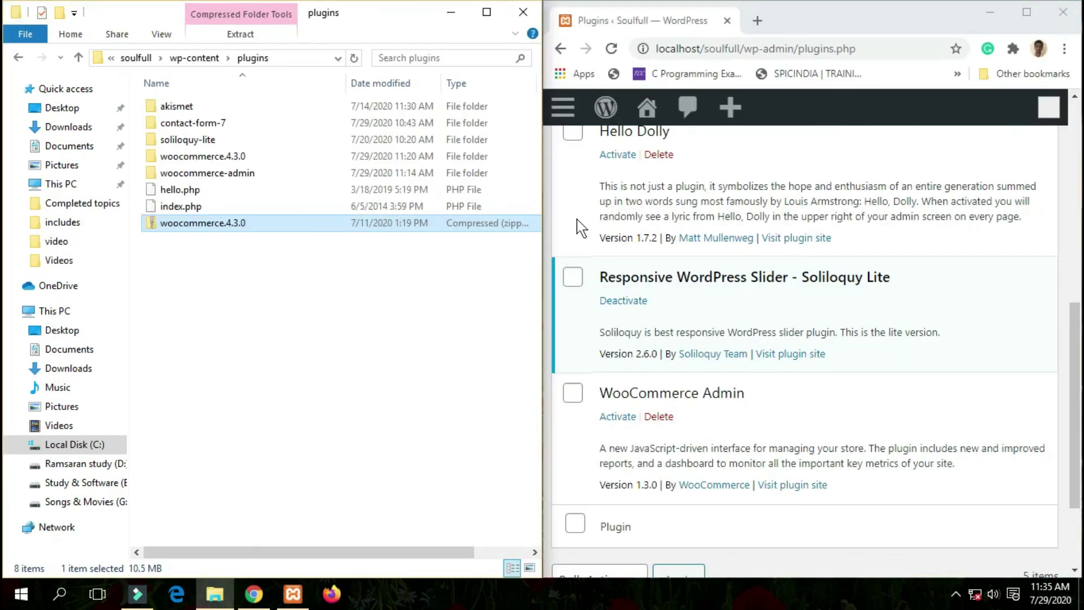
{"action": "left_click", "coordinate": [304, 289]}
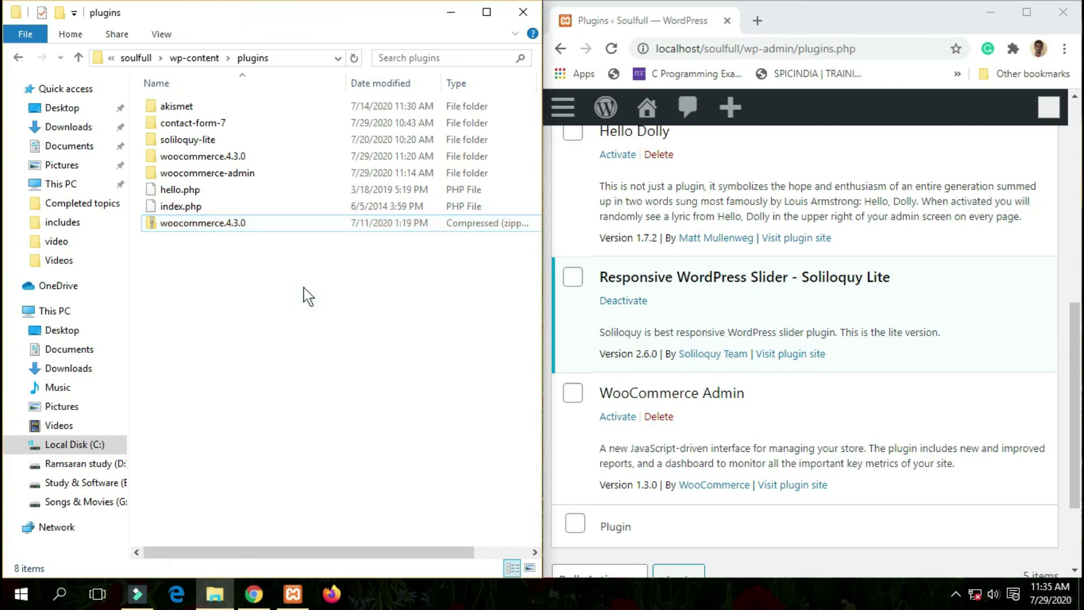
{"action": "key", "text": "ctrl+v"}
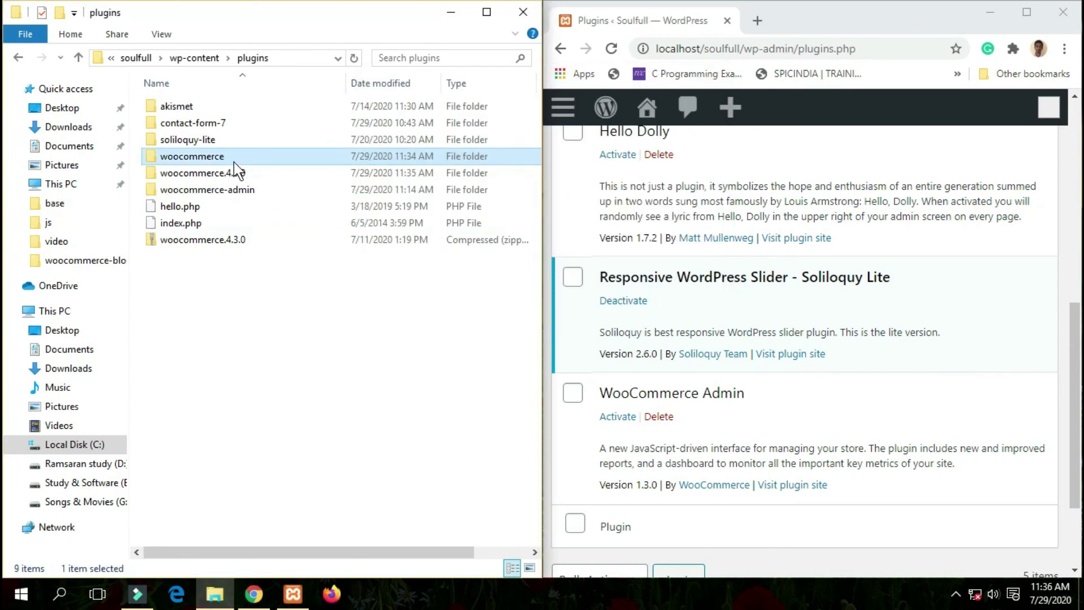
Permanently delete the woocommerce.4.3.0 zip and the leftover woocommerce.4.3.0 folder from the plugins folder.
{"action": "left_click", "coordinate": [244, 238]}
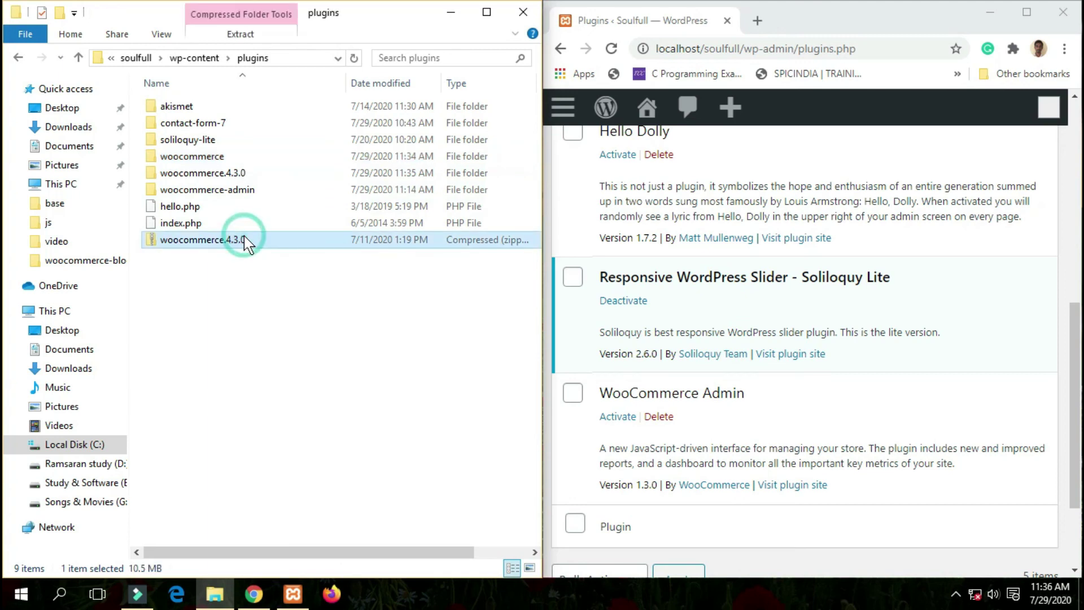
{"action": "key", "text": "shift+Delete"}
{"action": "key", "text": "Return"}
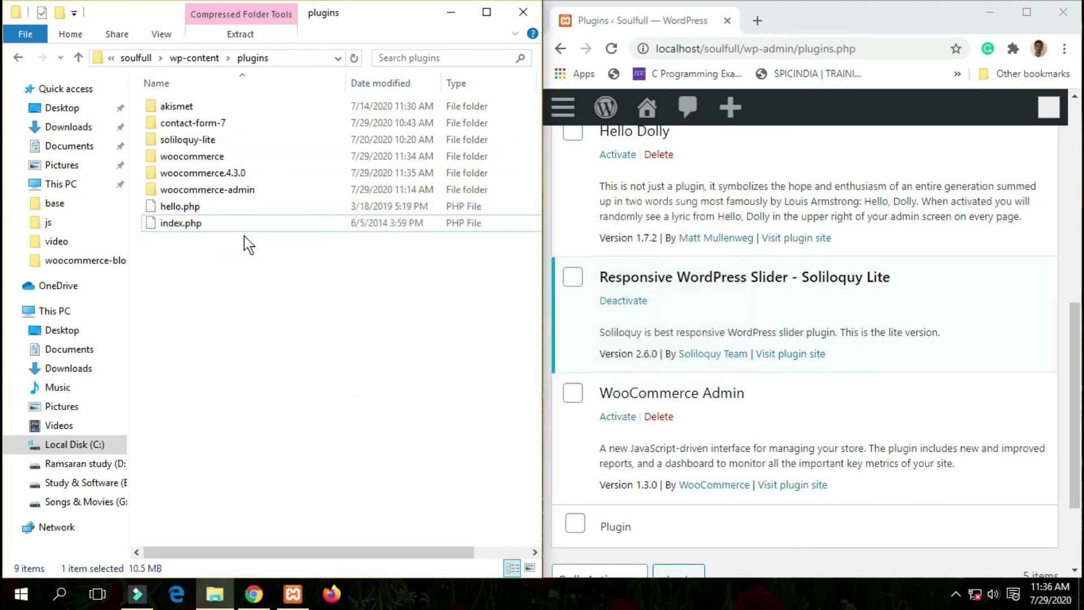
{"action": "left_click", "coordinate": [301, 178]}
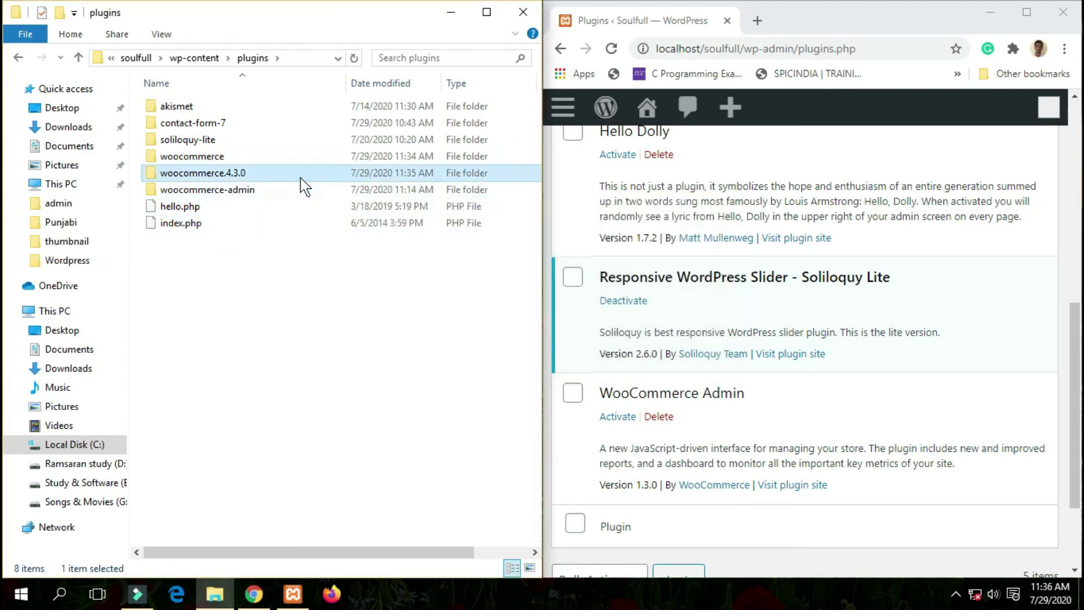
{"action": "key", "text": "shift+Delete"}
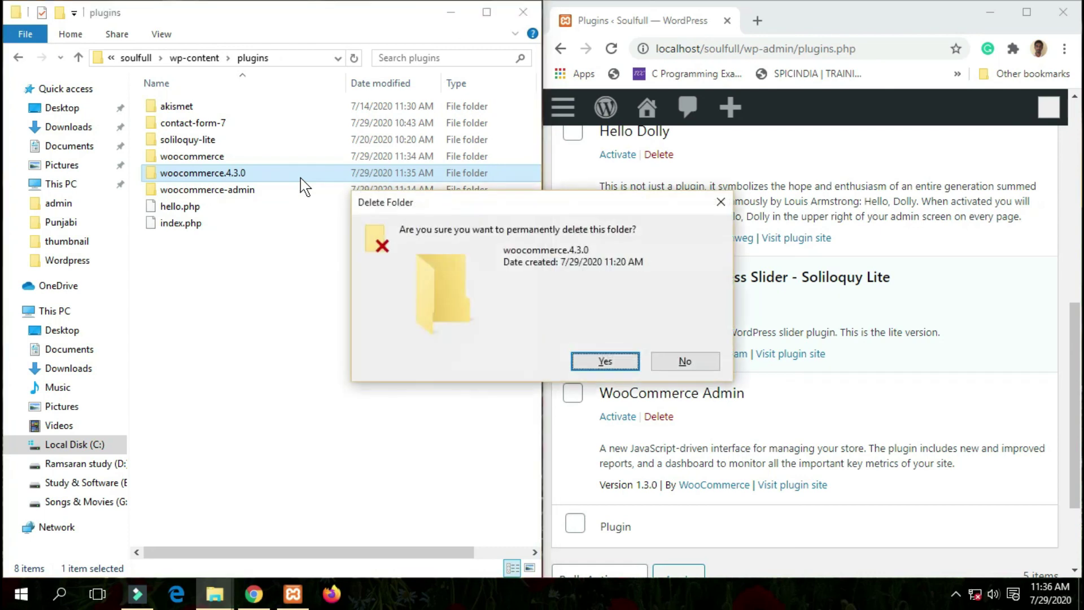
{"action": "key", "text": "Return"}
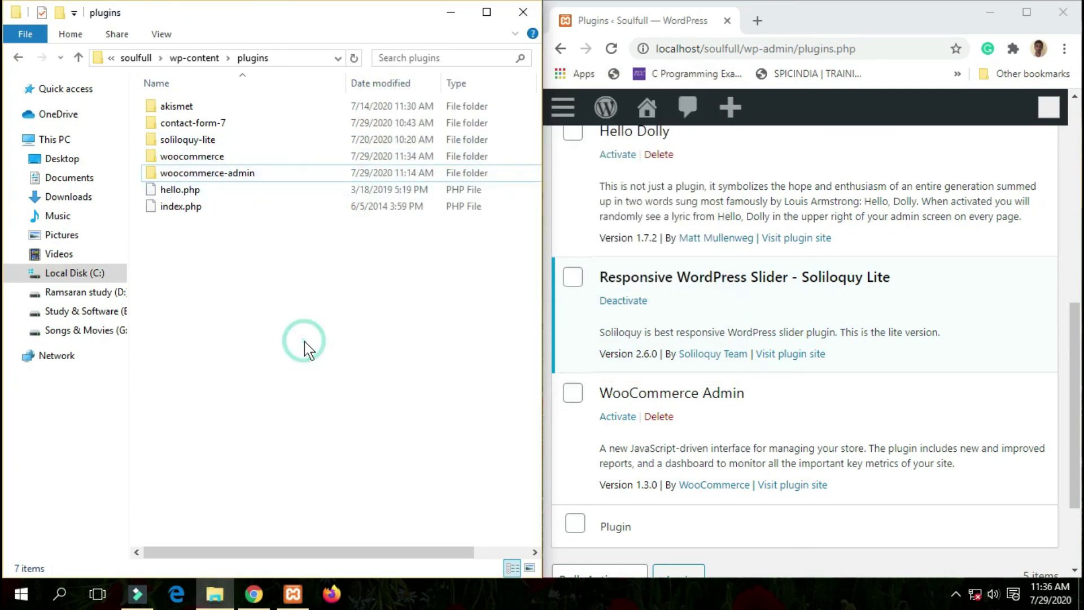
Switch to the maximized browser, reload the WordPress Plugins page and check the installed plugins list for WooCommerce.
{"action": "scroll", "coordinate": [709, 246], "scroll_direction": "up", "scroll_amount": 8}
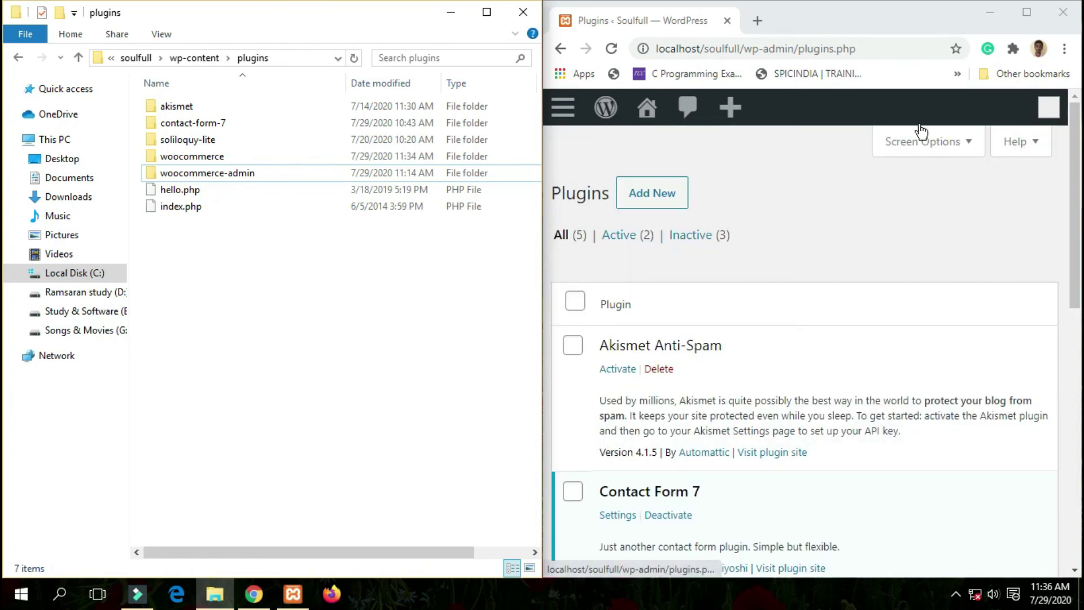
{"action": "left_click", "coordinate": [1026, 12]}
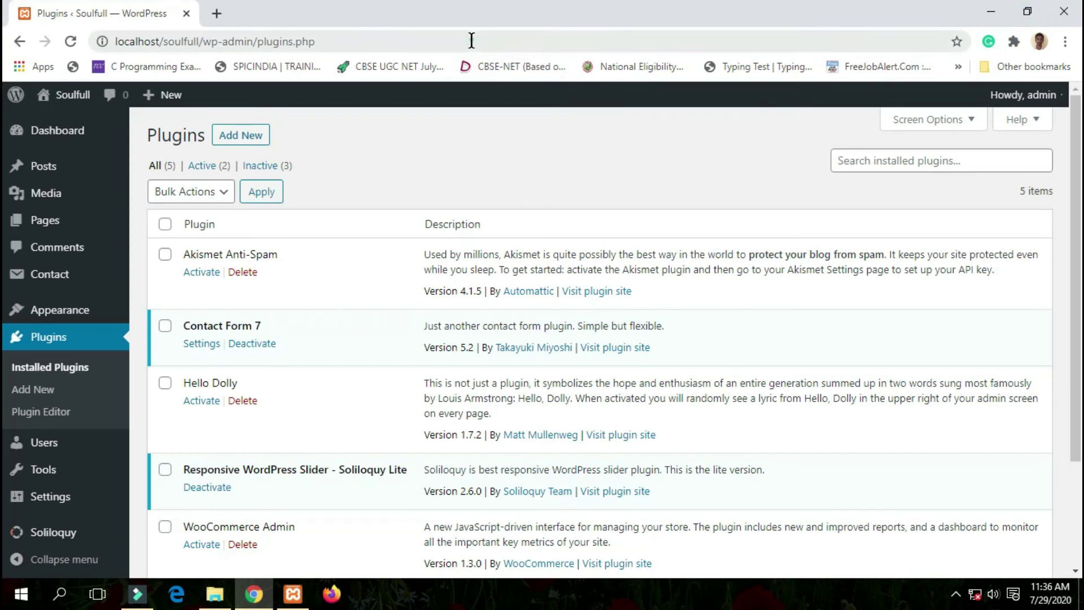
{"action": "left_click", "coordinate": [472, 41]}
{"action": "key", "text": "Return"}
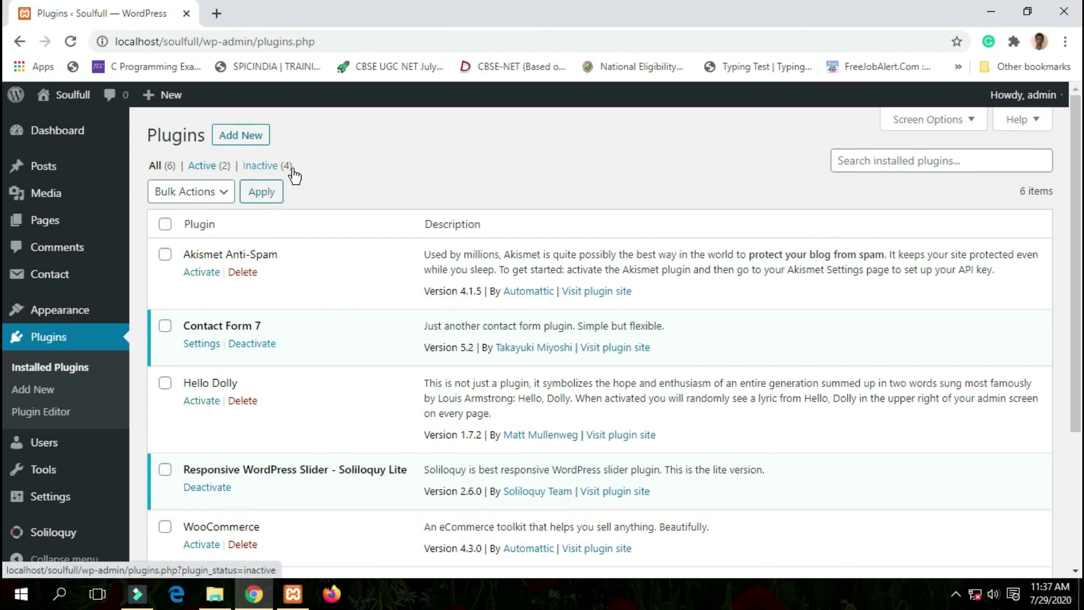
{"action": "scroll", "coordinate": [286, 213], "scroll_direction": "down", "scroll_amount": 3}
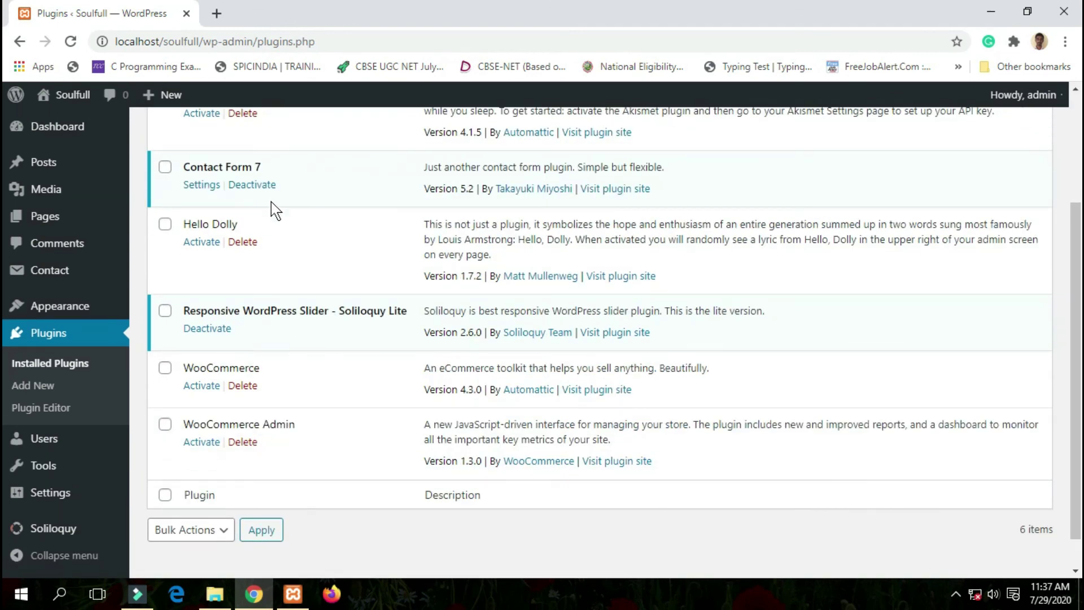
{"action": "scroll", "coordinate": [272, 204], "scroll_direction": "up", "scroll_amount": 3}
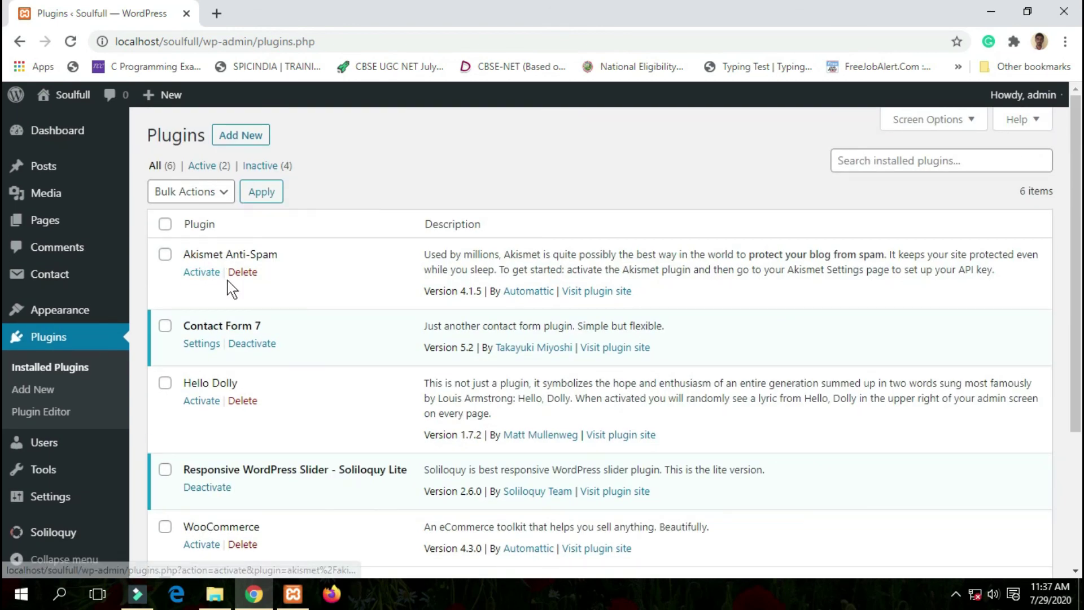
{"action": "scroll", "coordinate": [216, 354], "scroll_direction": "down", "scroll_amount": 3}
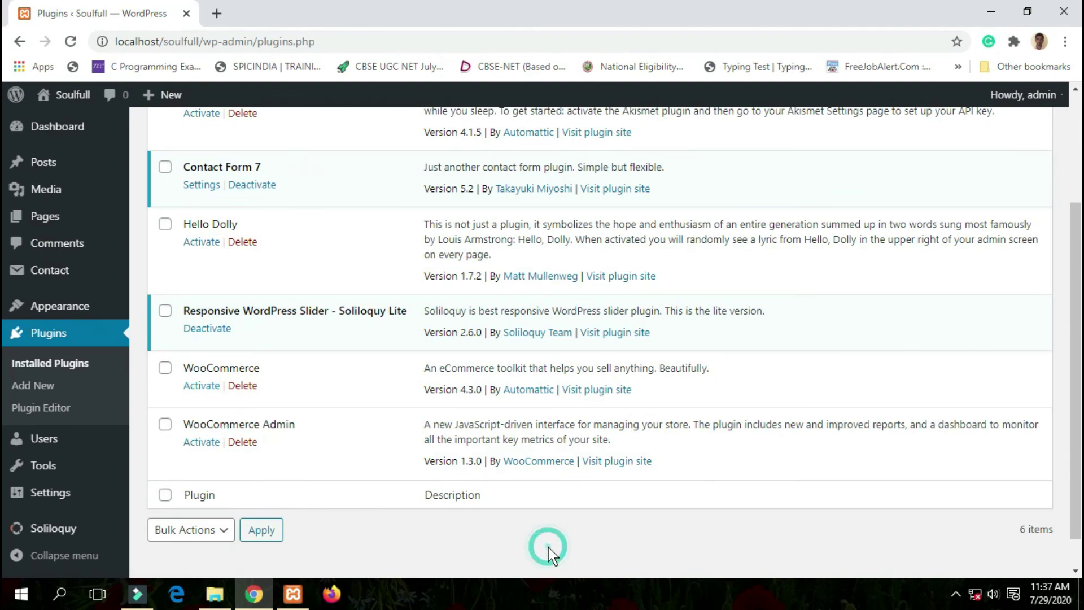
{"action": "scroll", "coordinate": [733, 168], "scroll_direction": "up", "scroll_amount": 3}
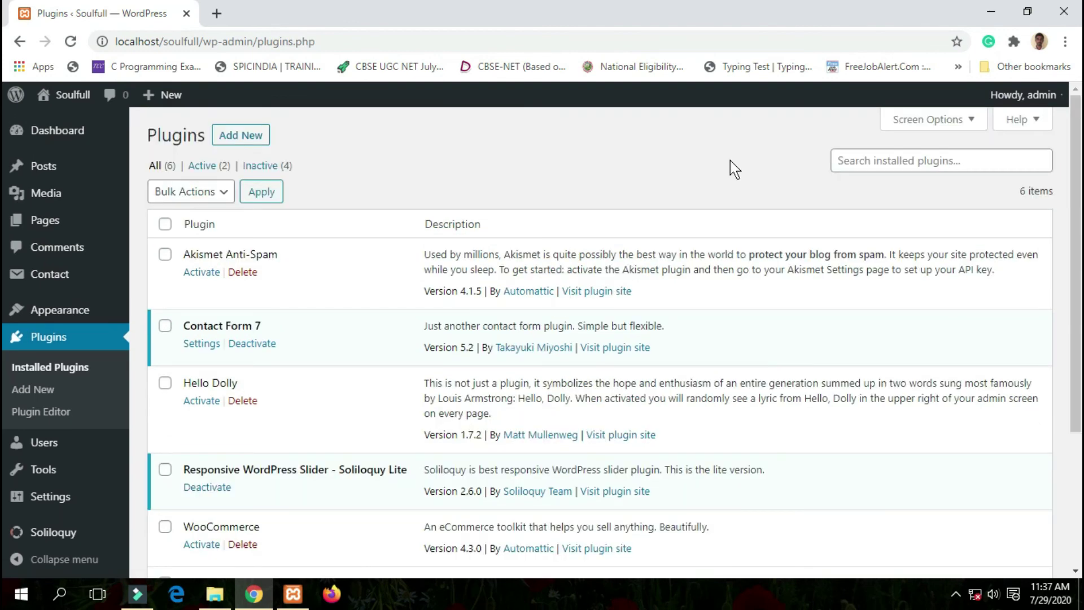